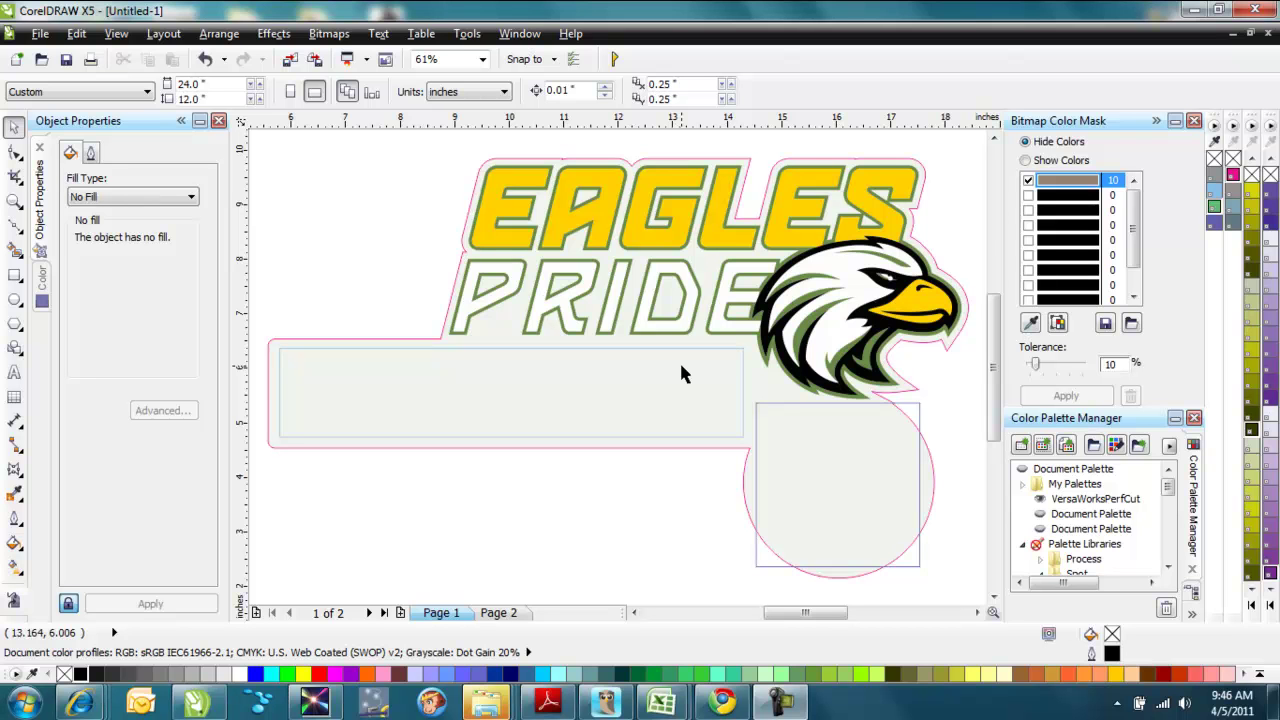
- Check the logo contour and name/number placeholders, then marquee-select the entire Eagles Pride tag
{"action": "left_click", "coordinate": [600, 158]}
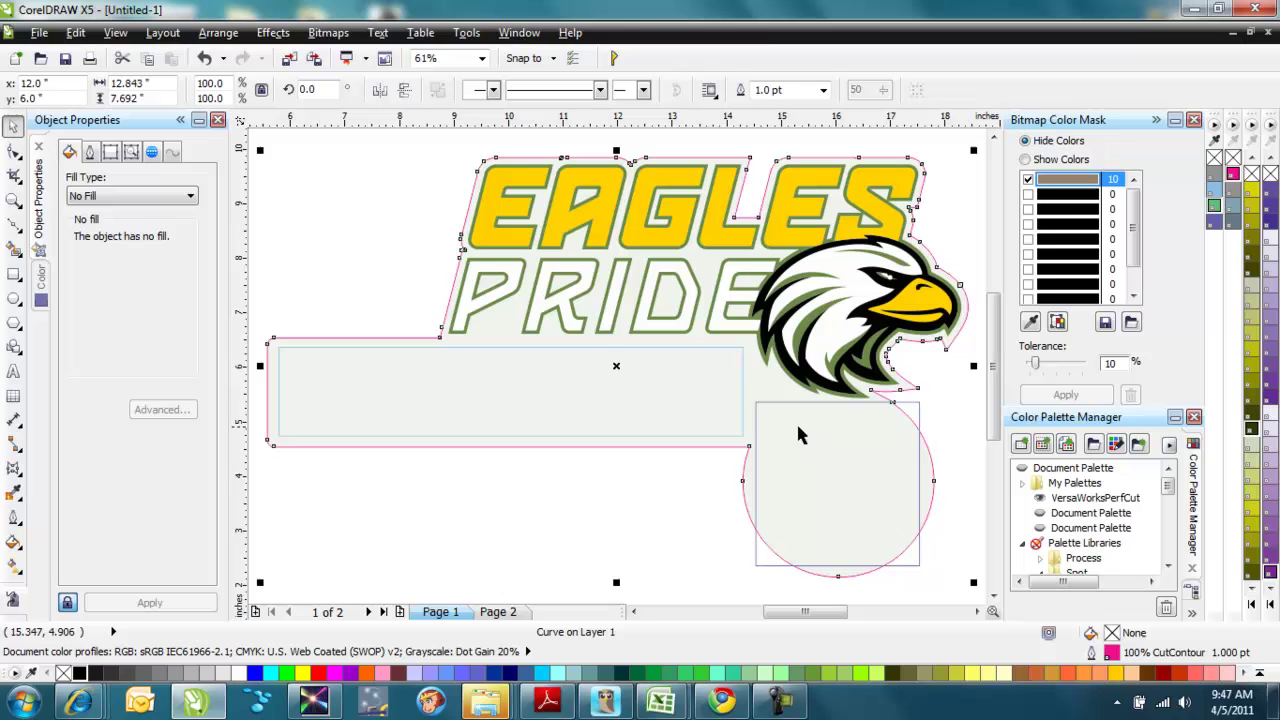
{"action": "left_click", "coordinate": [690, 345]}
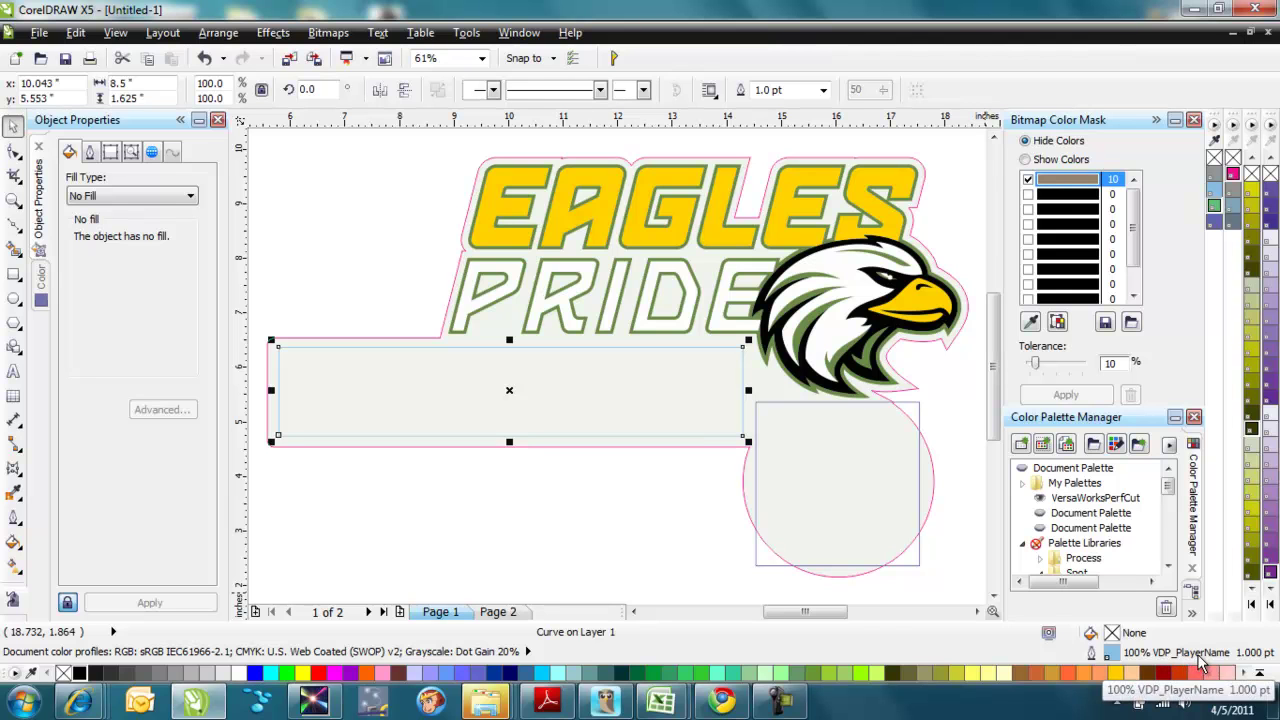
{"action": "left_click", "coordinate": [828, 400]}
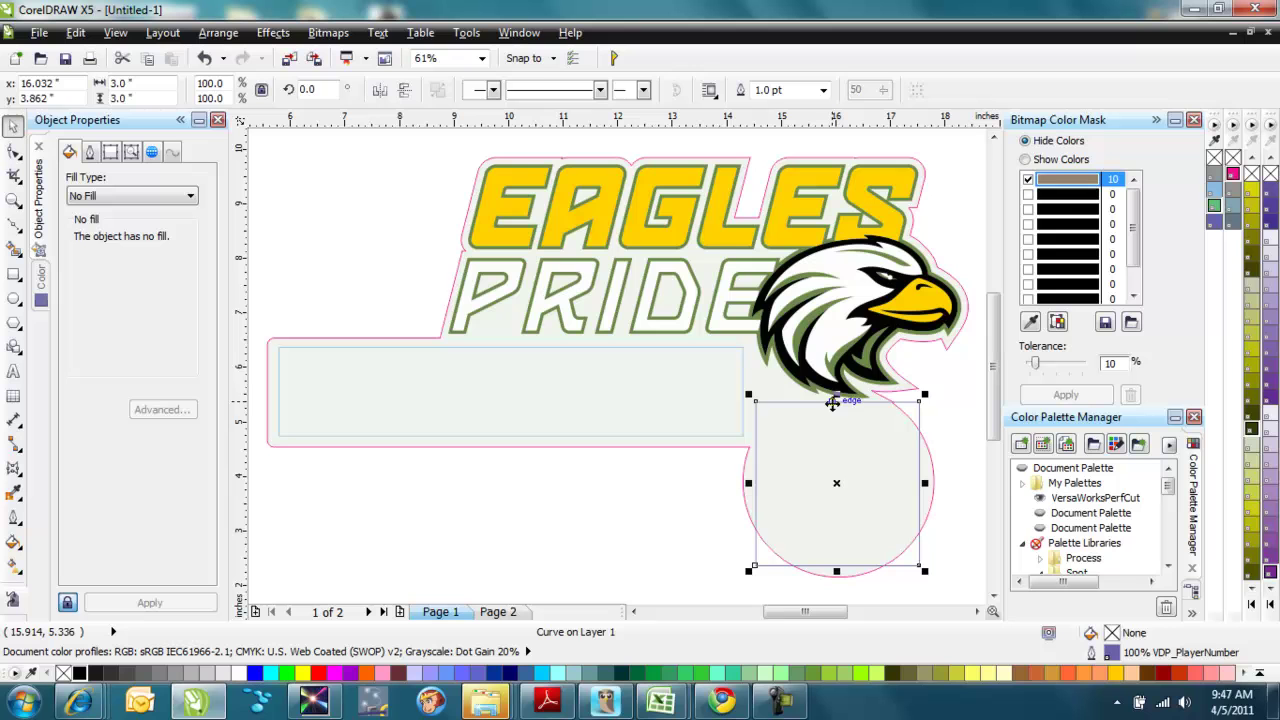
{"action": "left_click", "coordinate": [573, 472]}
{"action": "scroll", "coordinate": [573, 470], "scroll_direction": "down", "scroll_amount": 2}
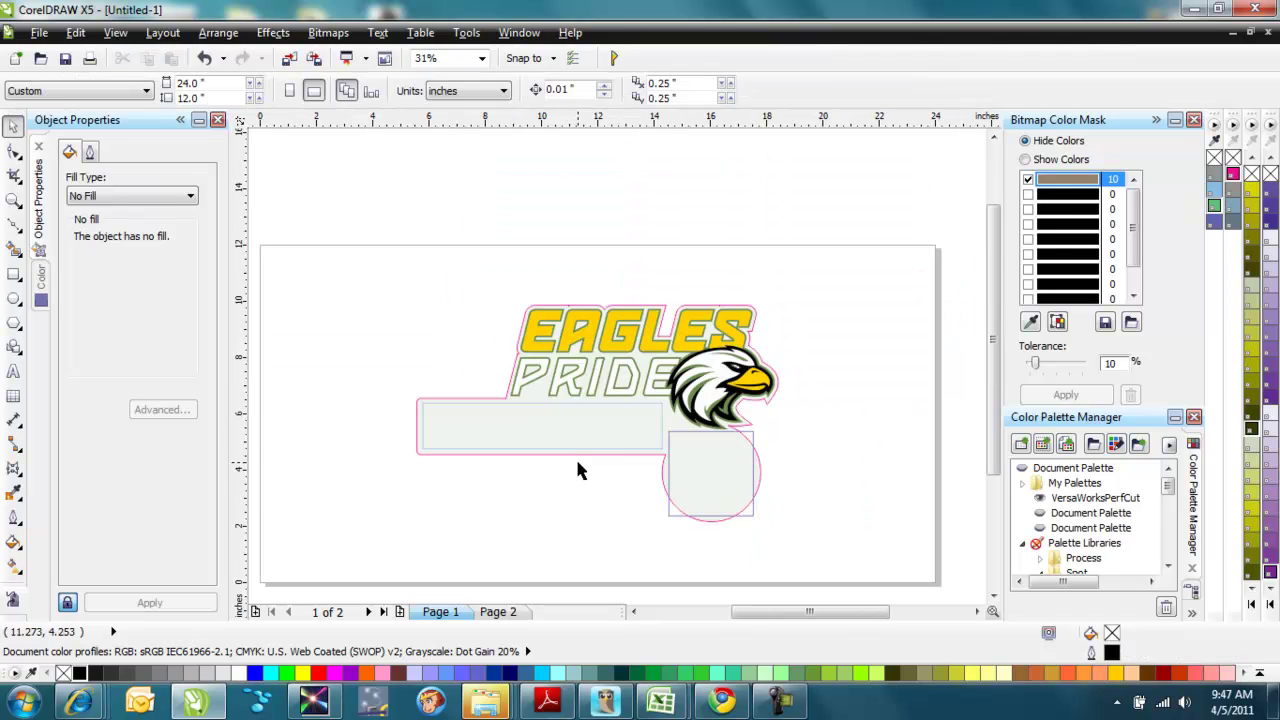
{"action": "left_click_drag", "start_coordinate": [359, 218], "coordinate": [836, 567]}
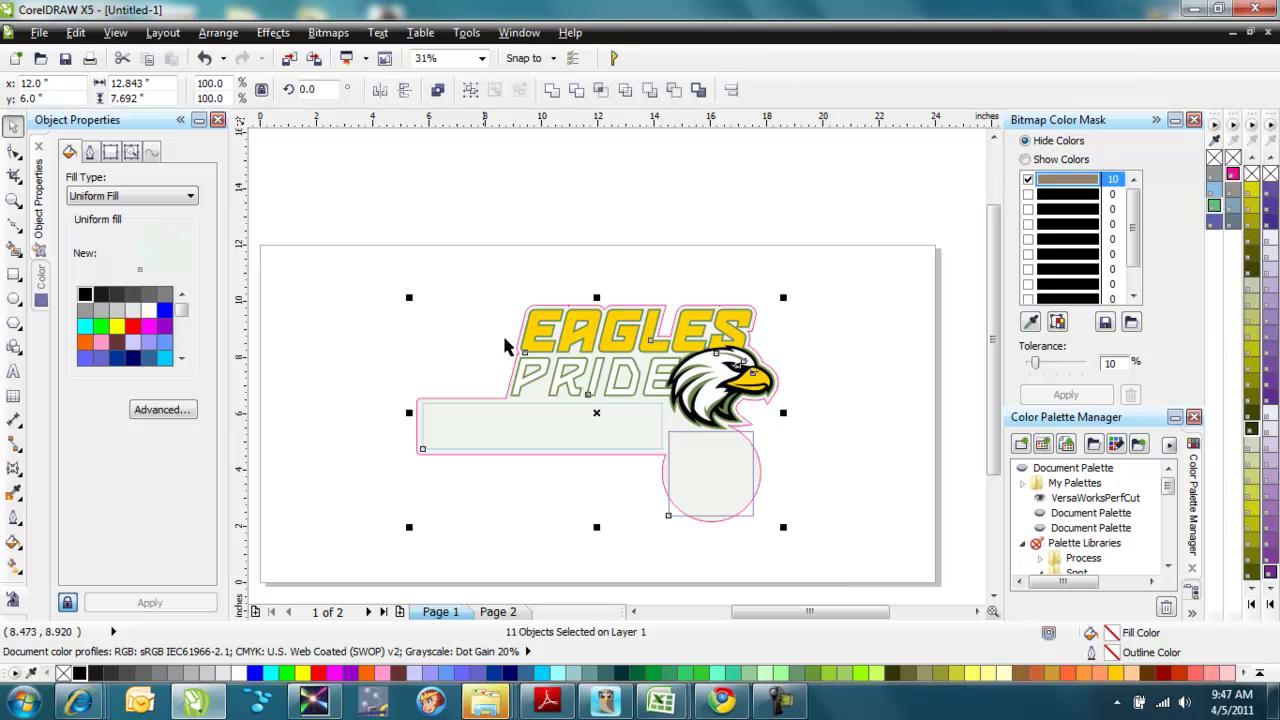
- Export the selection as EPS to Eagles Pride_VDP, replacing the existing file with default EPS settings
{"action": "left_click", "coordinate": [38, 36]}
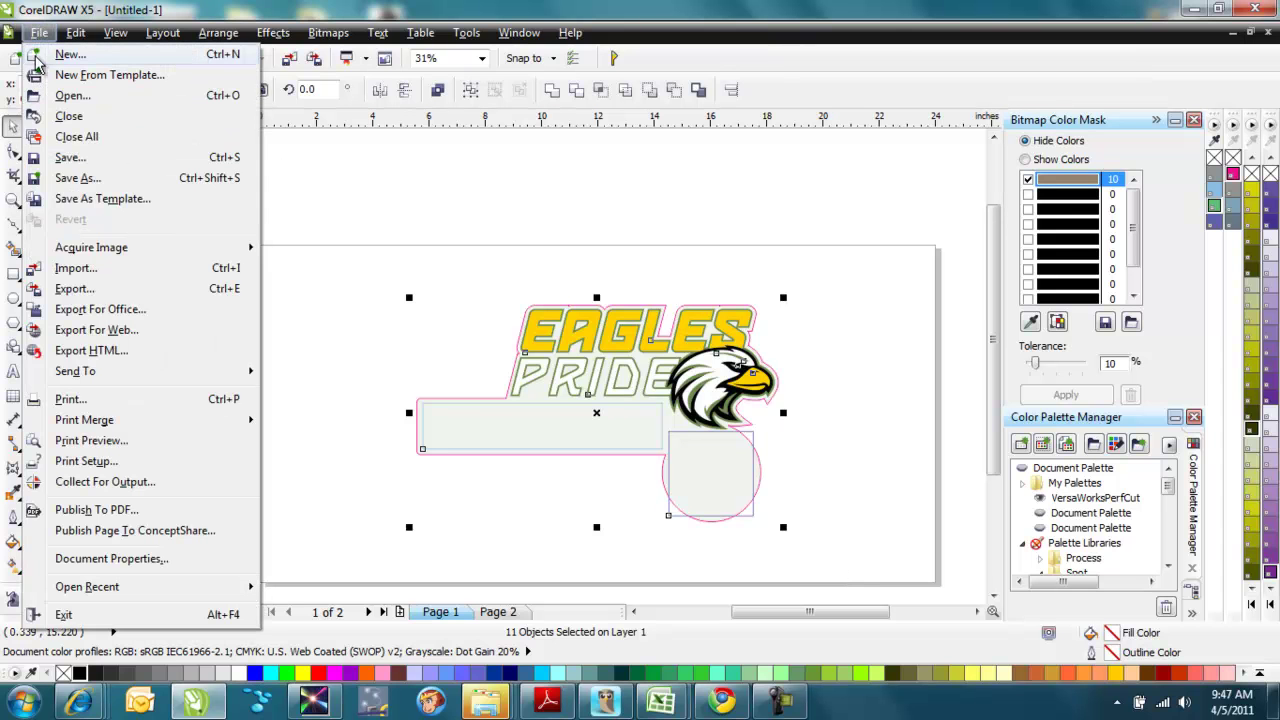
{"action": "left_click", "coordinate": [80, 290]}
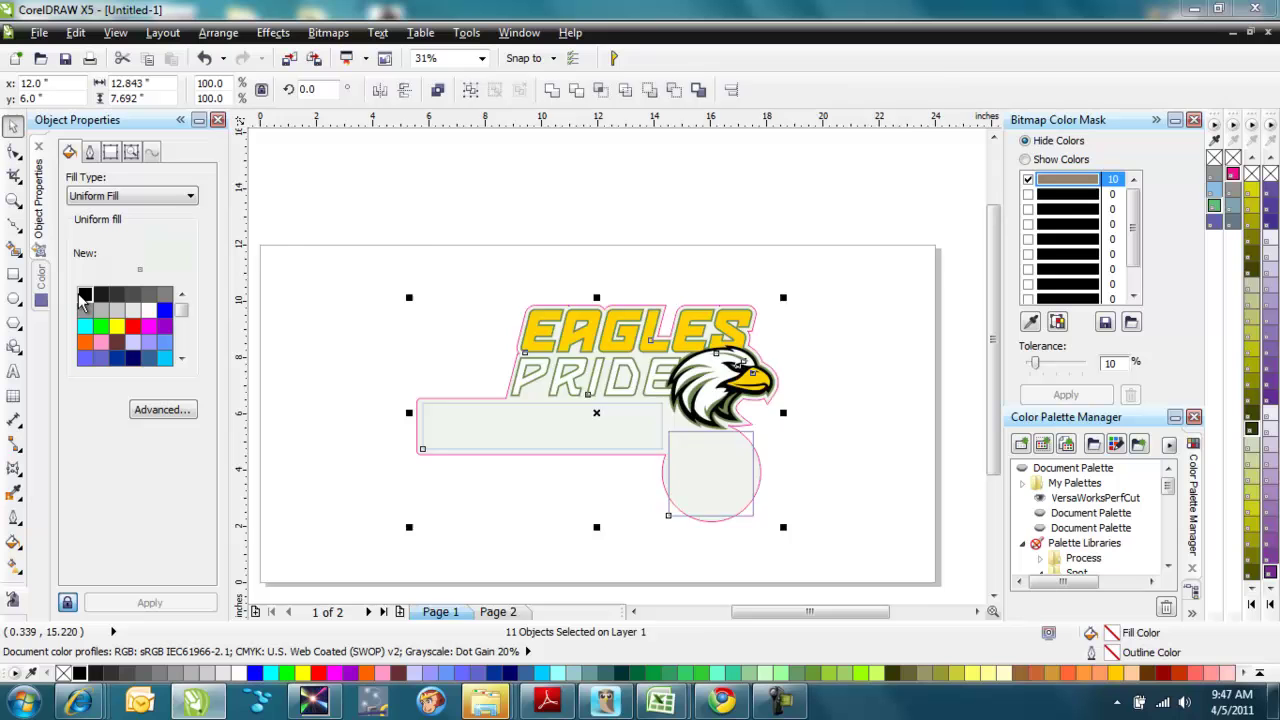
{"action": "left_click", "coordinate": [770, 355]}
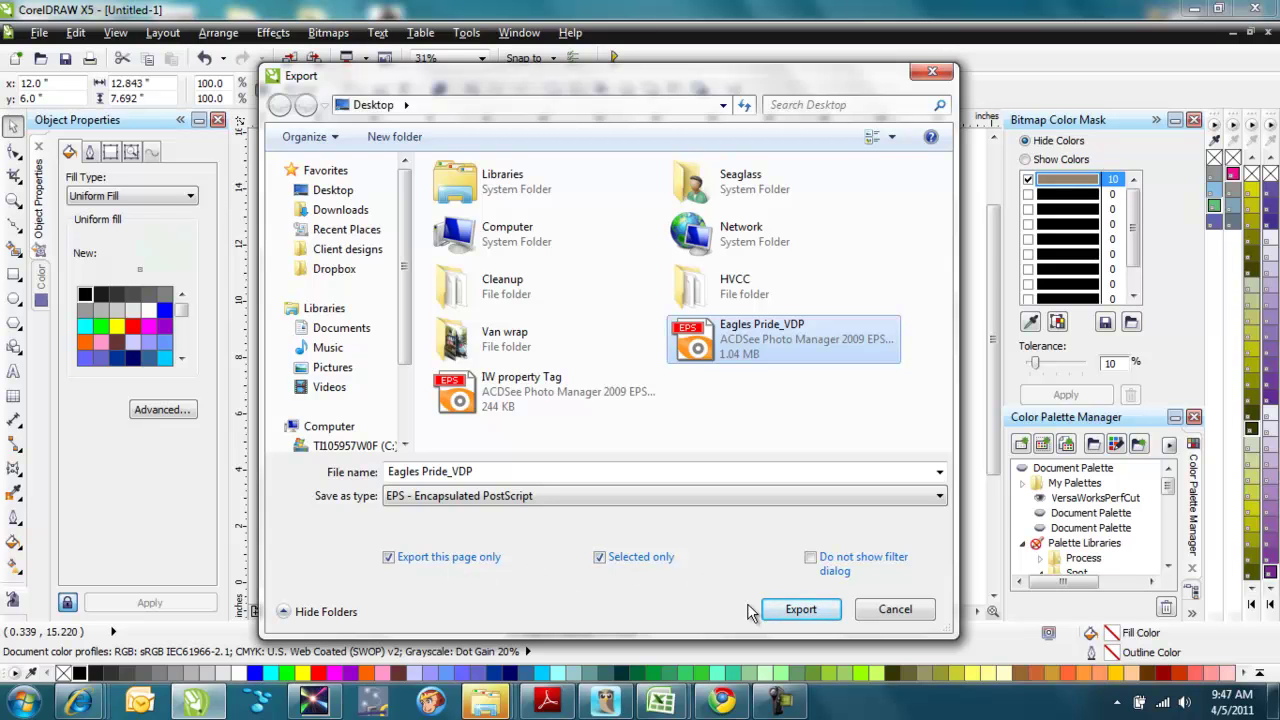
{"action": "left_click", "coordinate": [797, 609]}
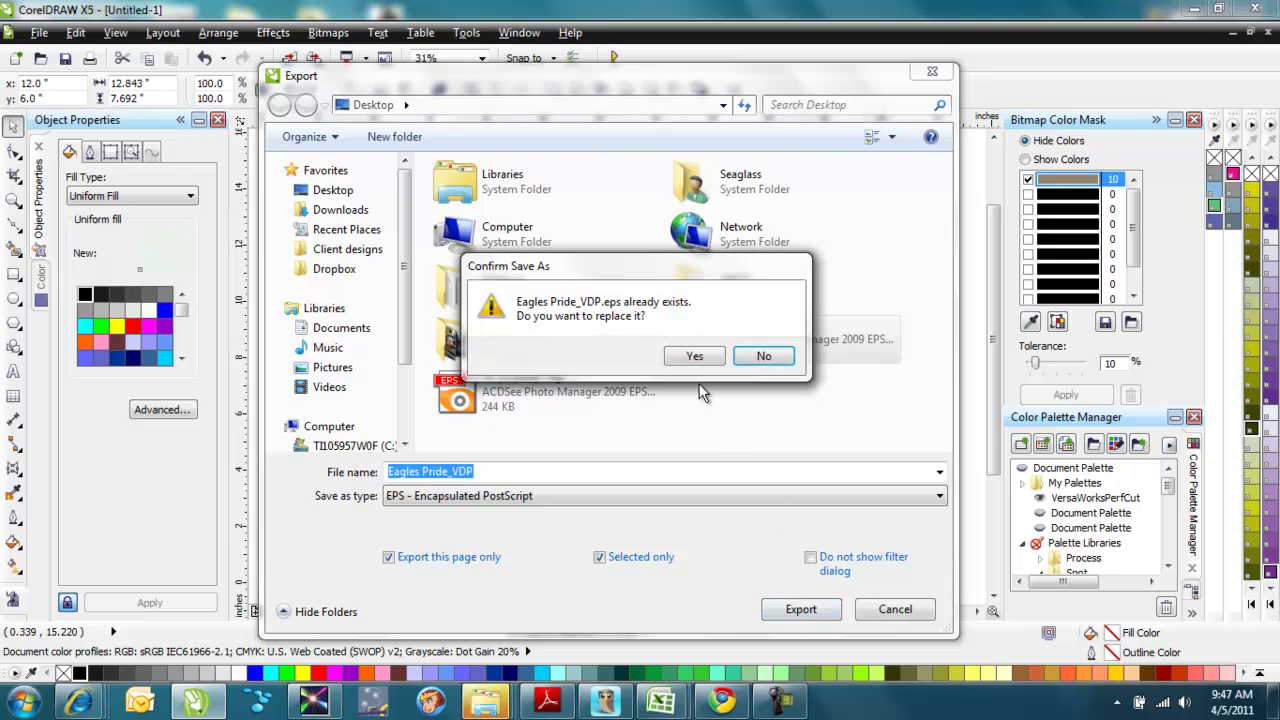
{"action": "left_click", "coordinate": [694, 360]}
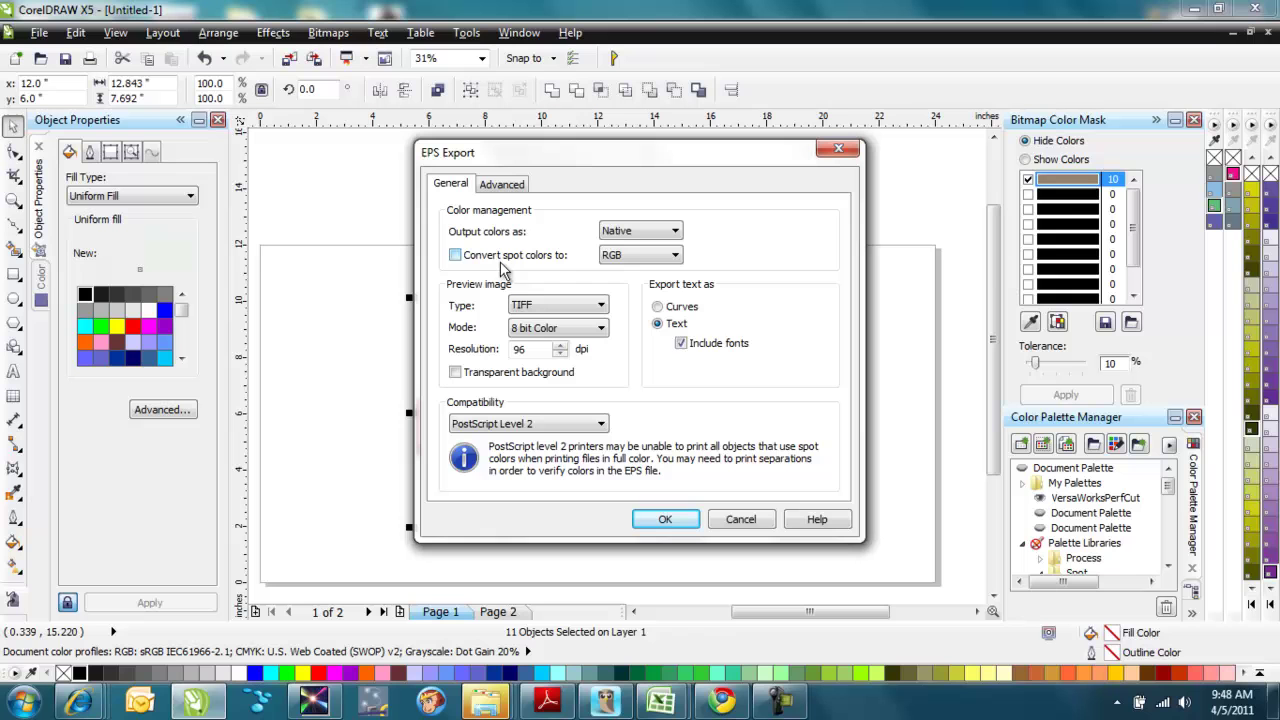
{"action": "left_click", "coordinate": [665, 520]}
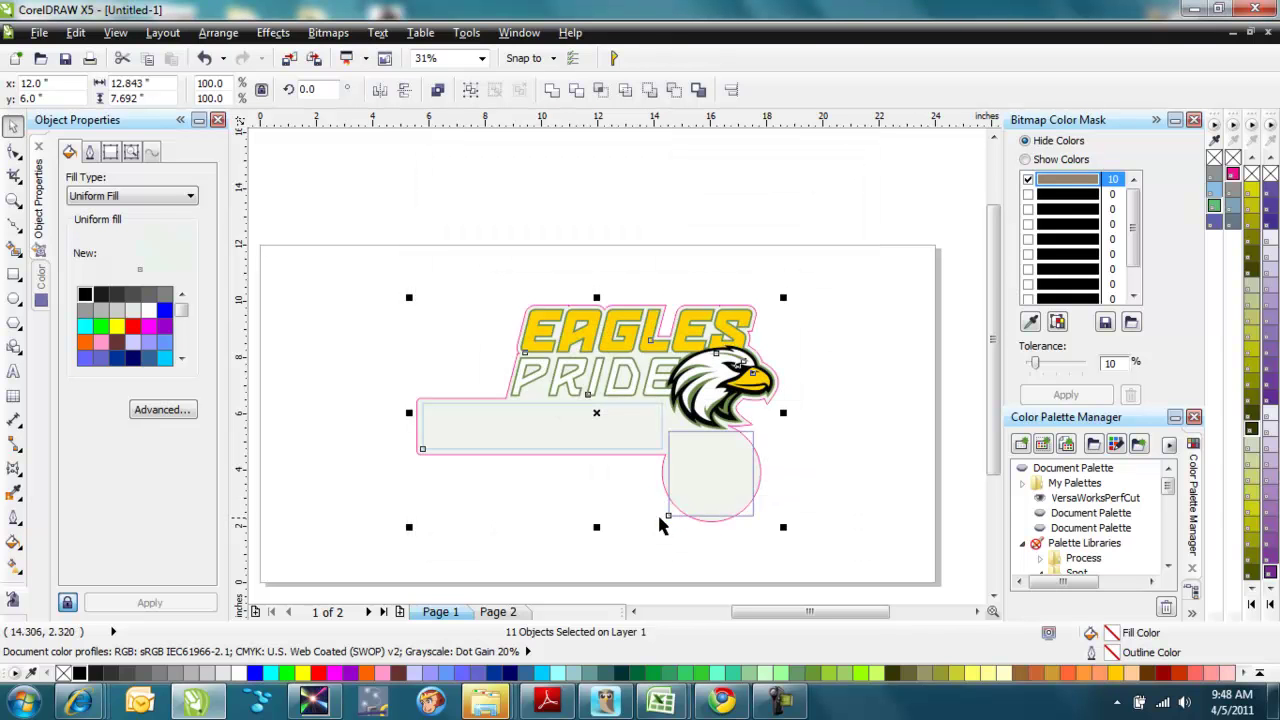
- Show page 2 zoomed to fit and inspect the tag outline and serial-number placeholder box
{"action": "left_click", "coordinate": [538, 540]}
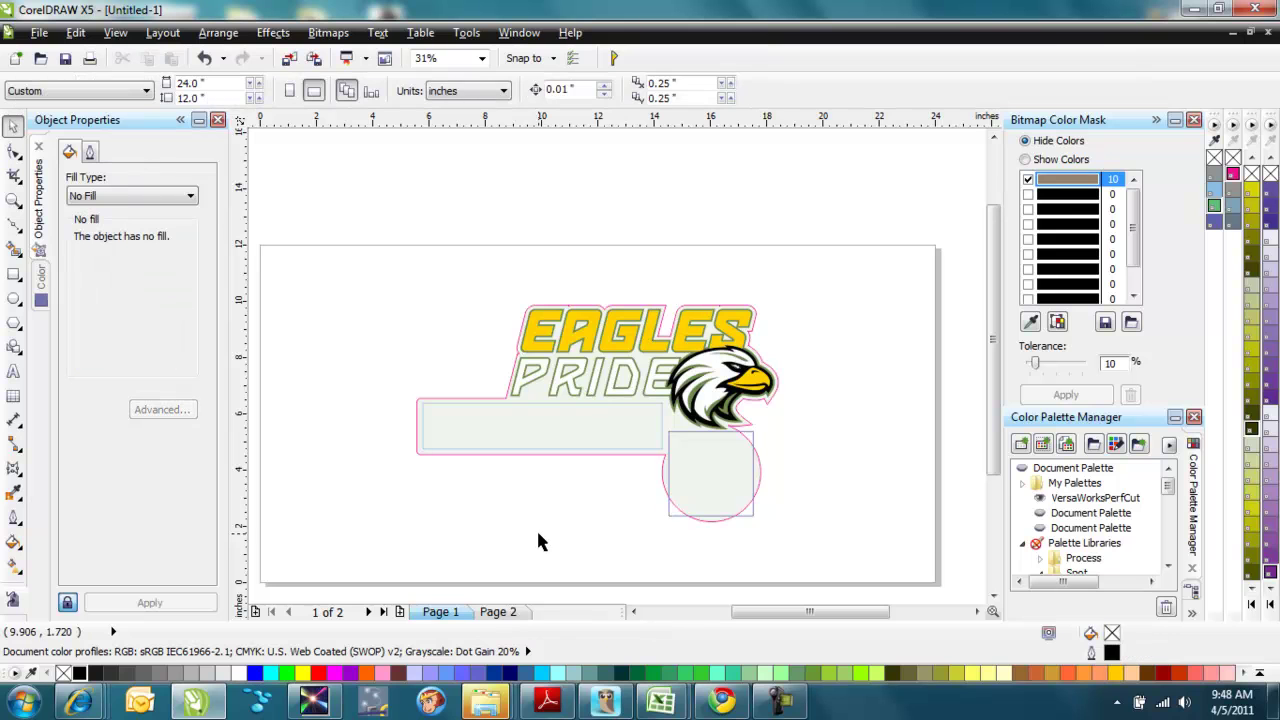
{"action": "left_click", "coordinate": [512, 611]}
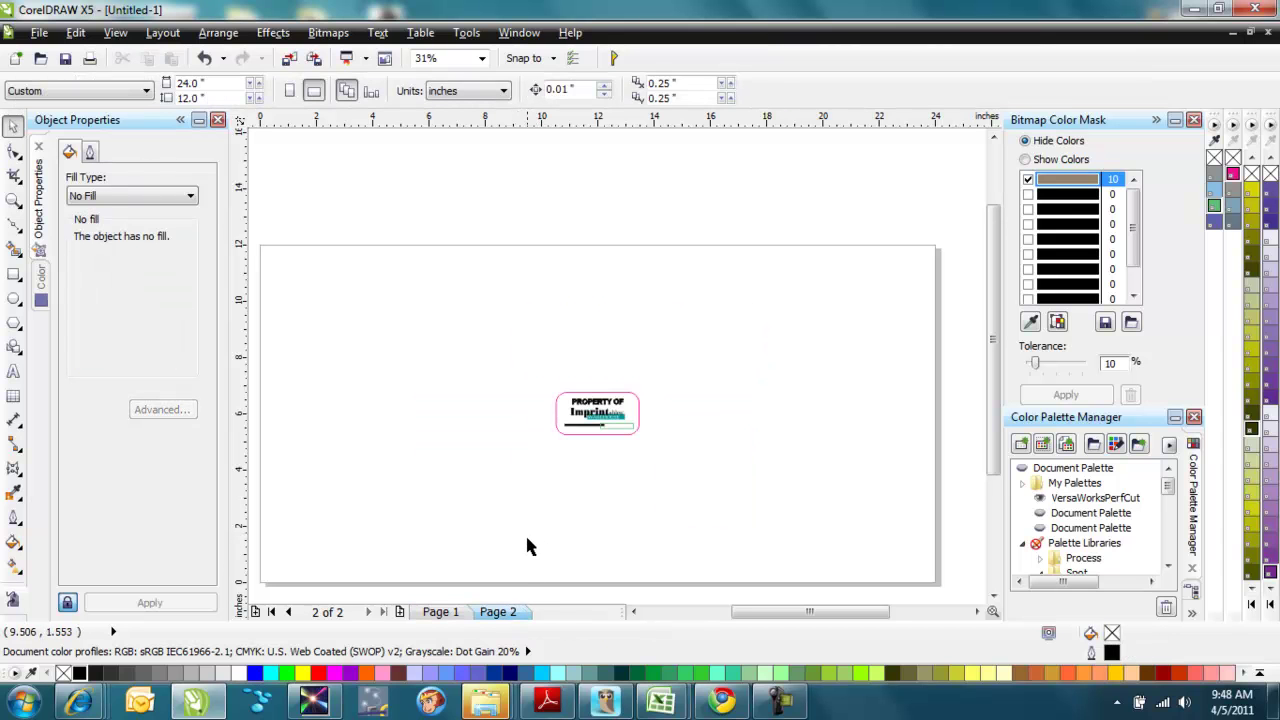
{"action": "key", "text": "F4"}
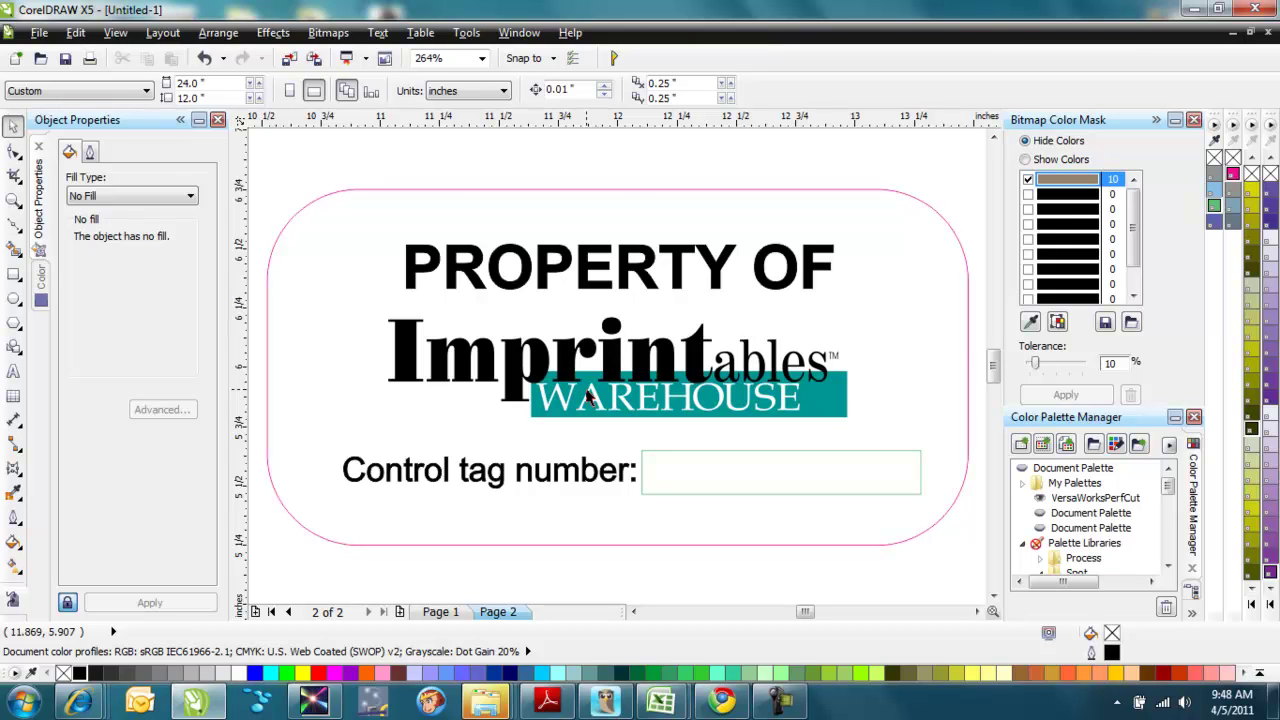
{"action": "left_click", "coordinate": [632, 189]}
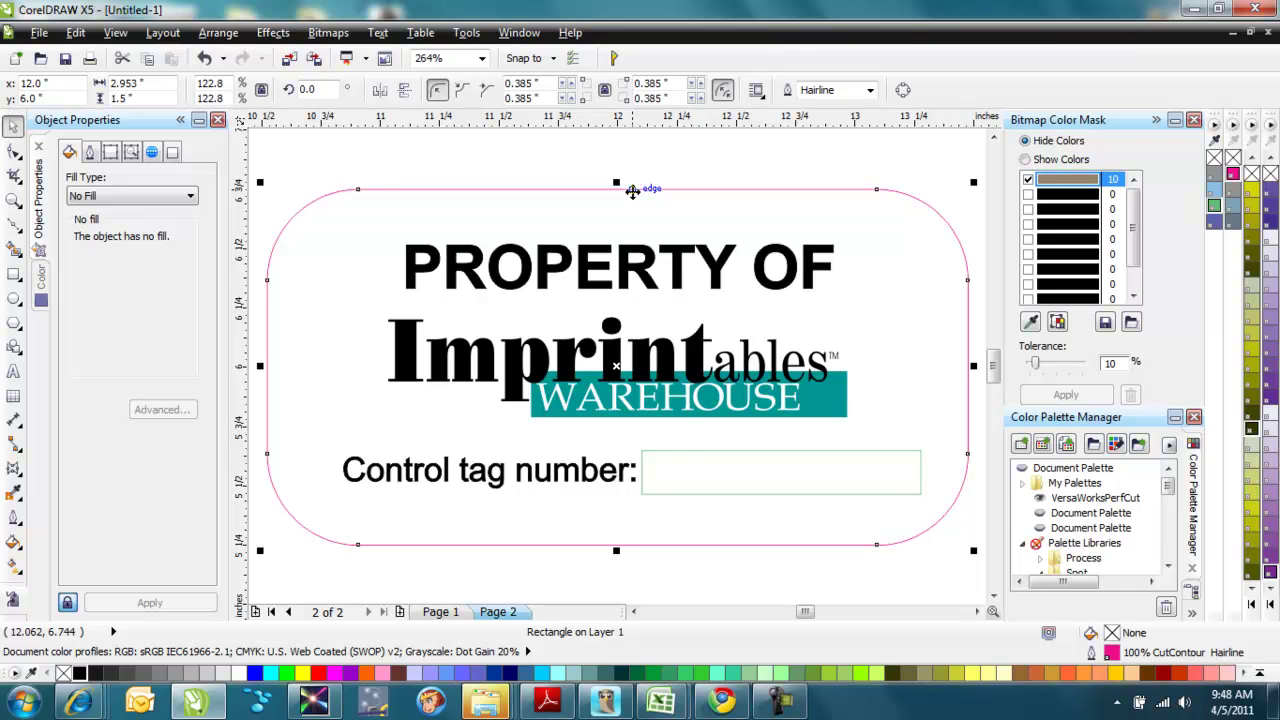
{"action": "left_click", "coordinate": [678, 450]}
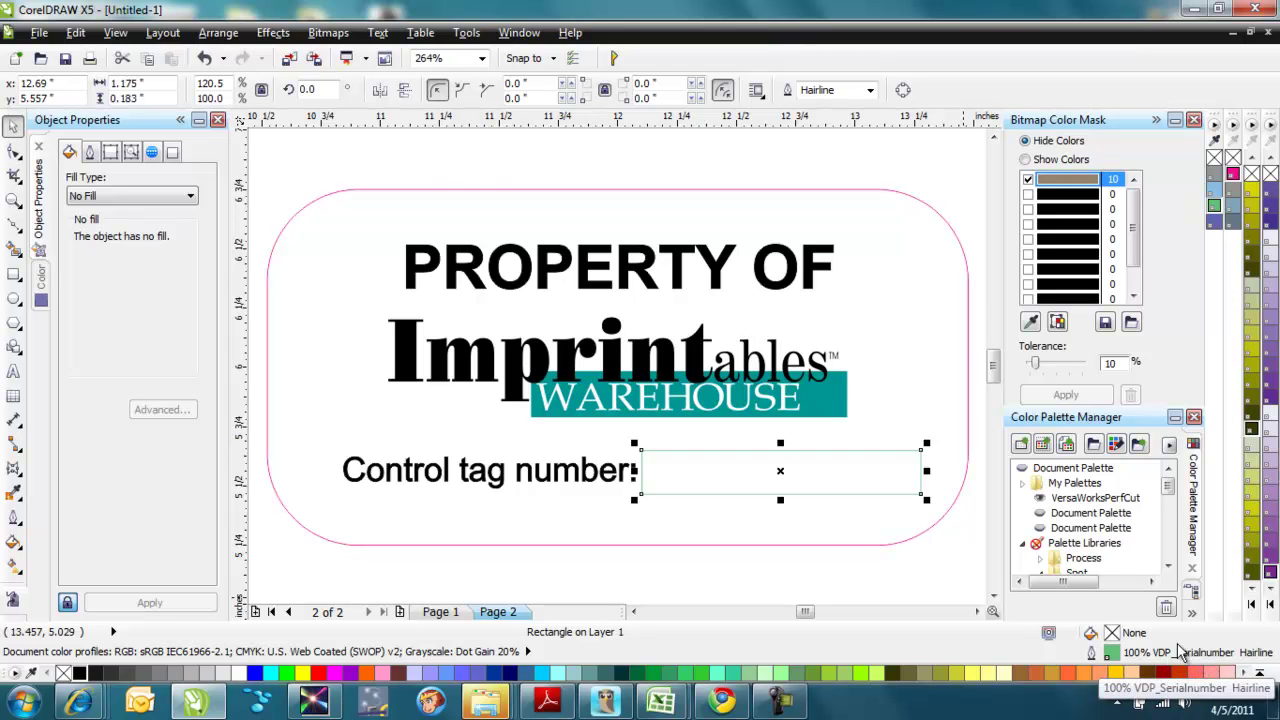
{"action": "left_click", "coordinate": [464, 173]}
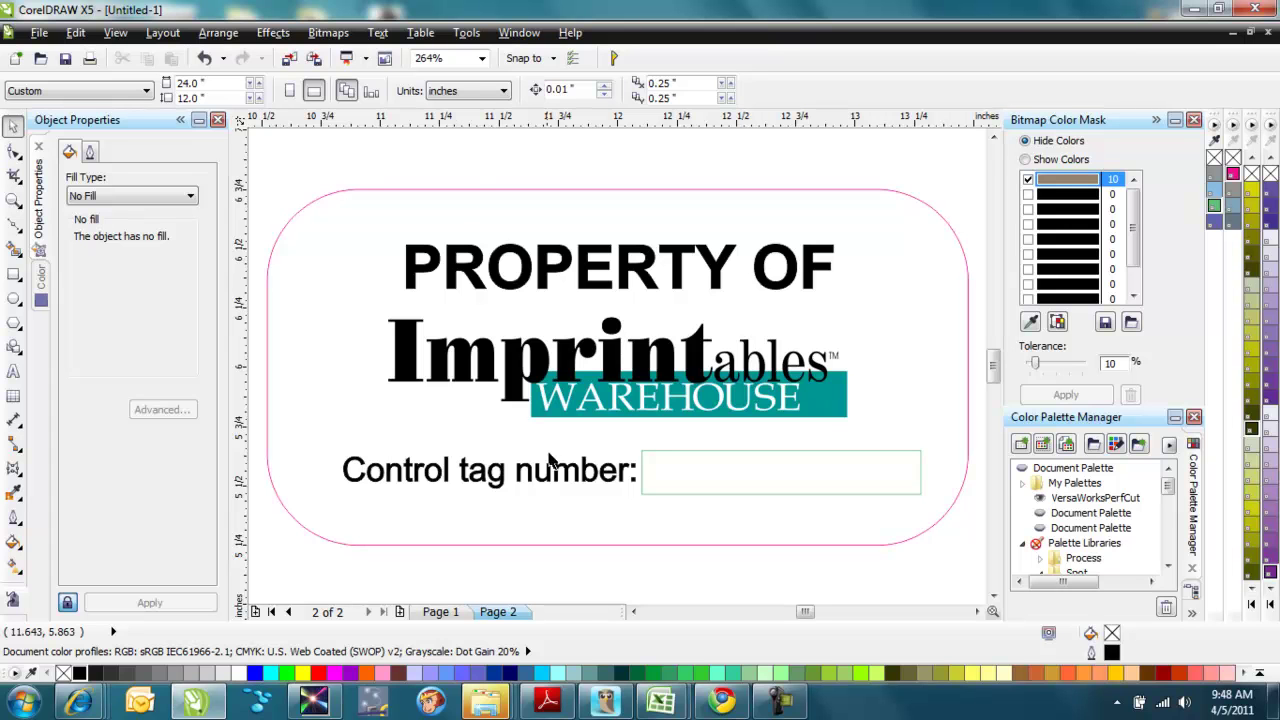
- Switch Excel to the Eagles workbook with the VDP_PlayerName and VDP_PlayerNumber columns
{"action": "right_click", "coordinate": [652, 705]}
{"action": "left_click", "coordinate": [650, 705]}
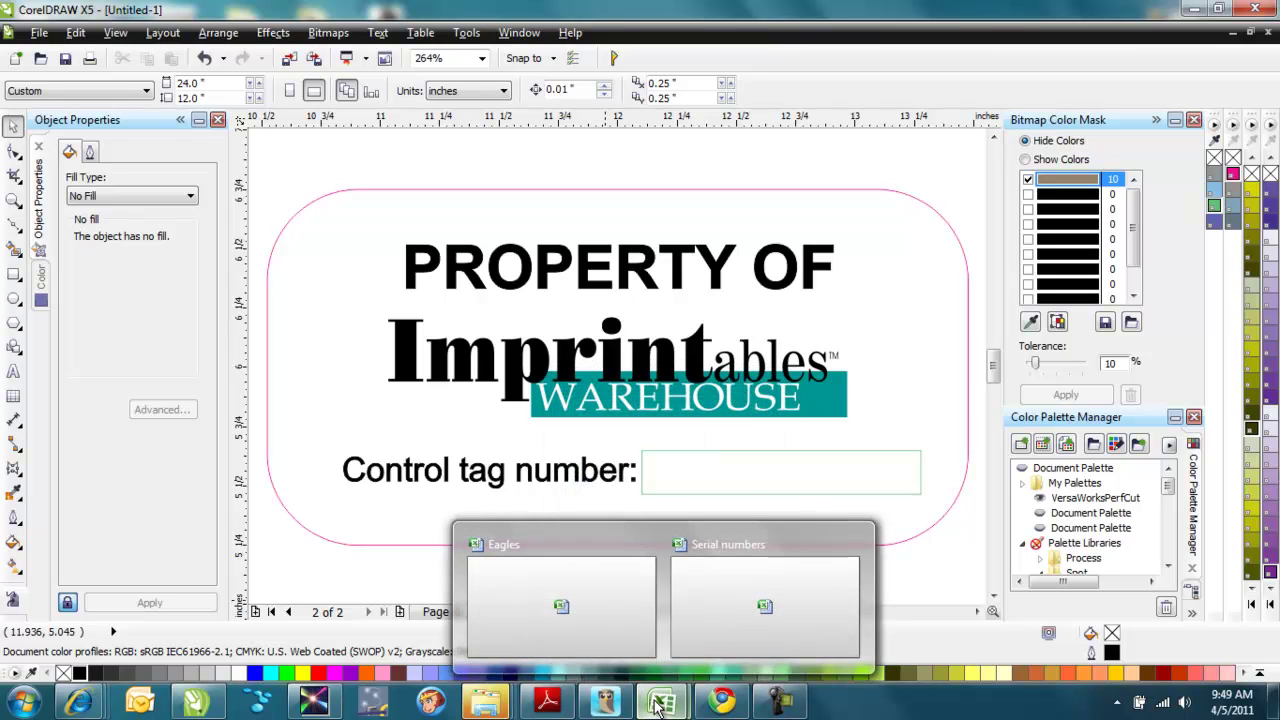
{"action": "left_click", "coordinate": [586, 614]}
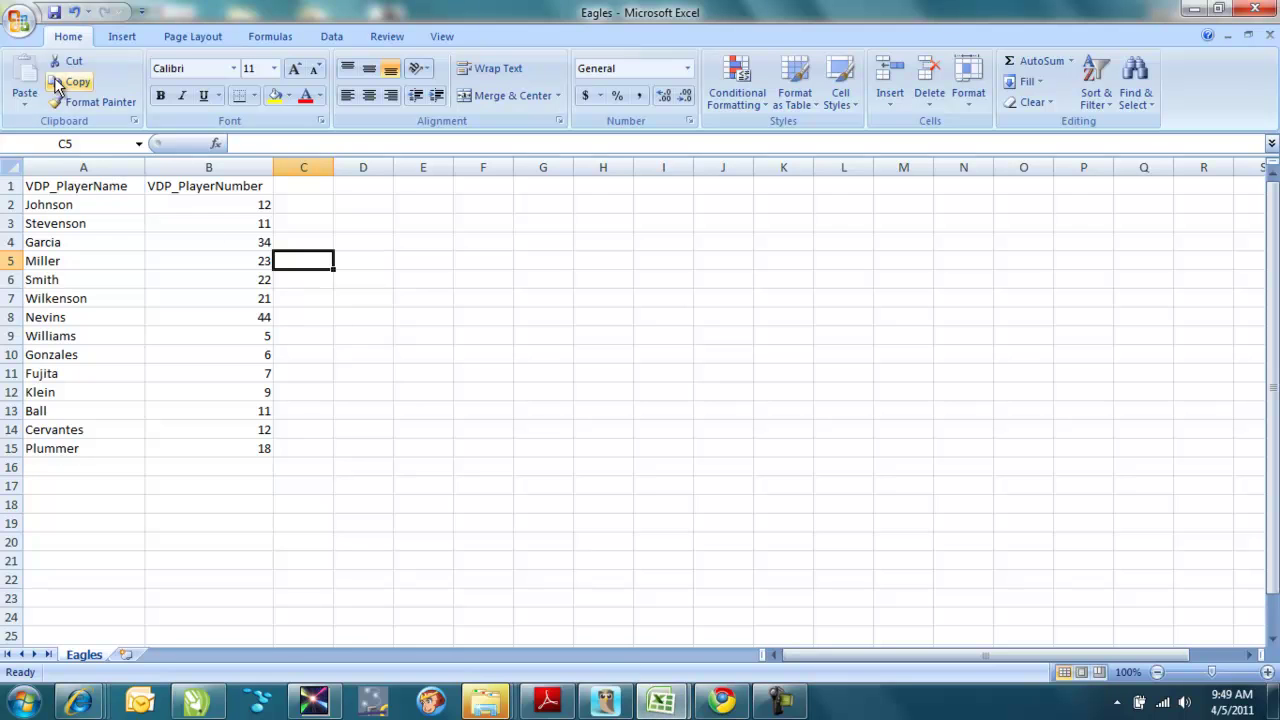
- Save the workbook as Eagles.csv (CSV Comma delimited), overwriting the old copy and keeping CSV format
{"action": "left_click", "coordinate": [19, 21]}
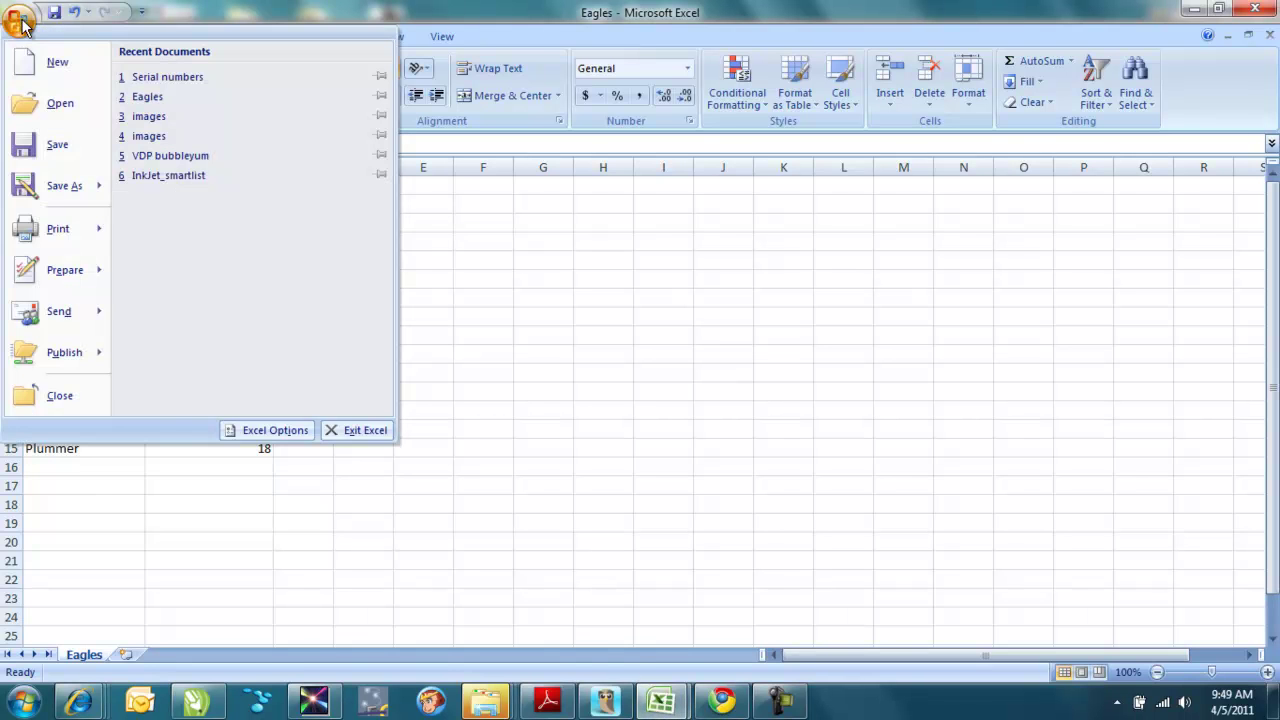
{"action": "left_click", "coordinate": [60, 186]}
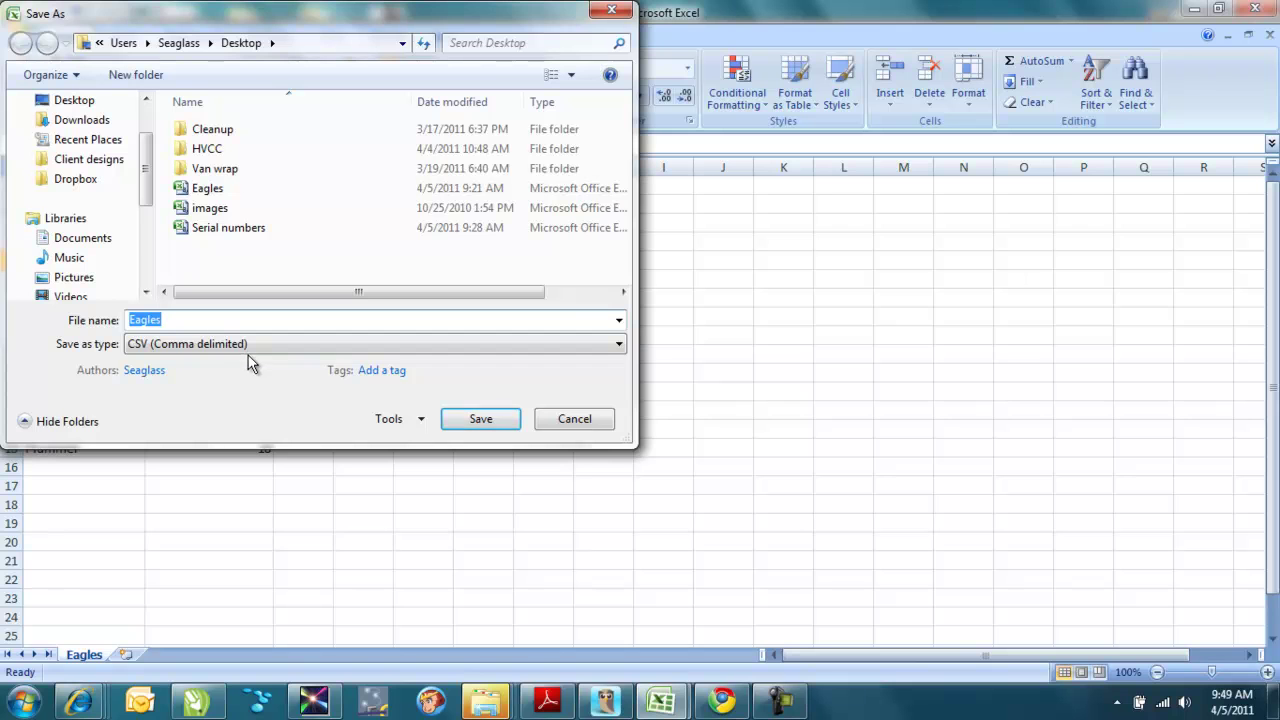
{"action": "left_click", "coordinate": [462, 427]}
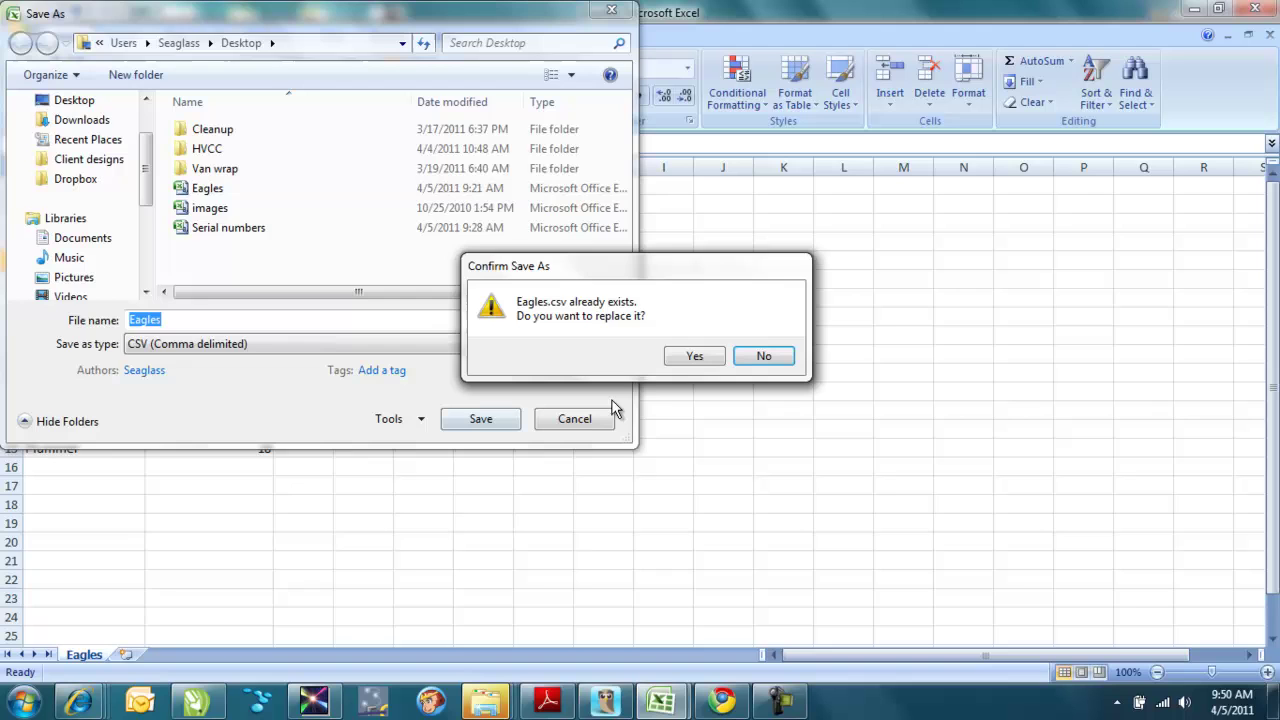
{"action": "left_click", "coordinate": [690, 362]}
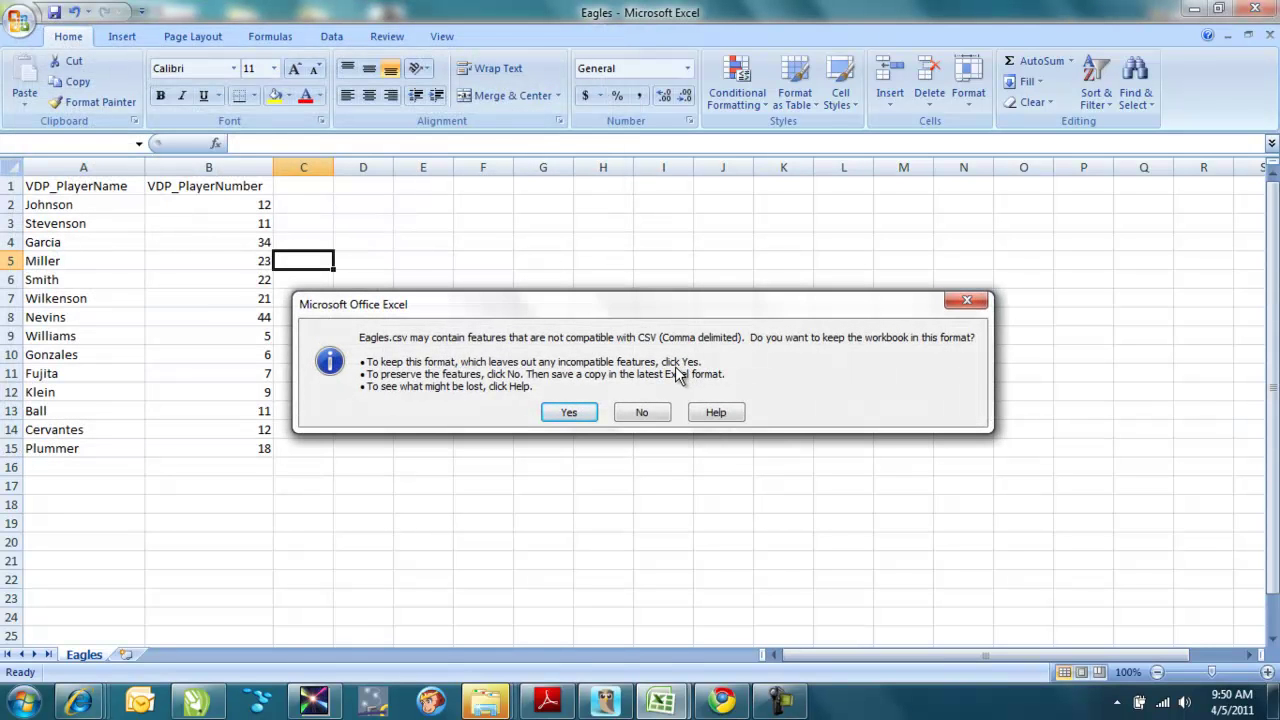
{"action": "left_click", "coordinate": [563, 417]}
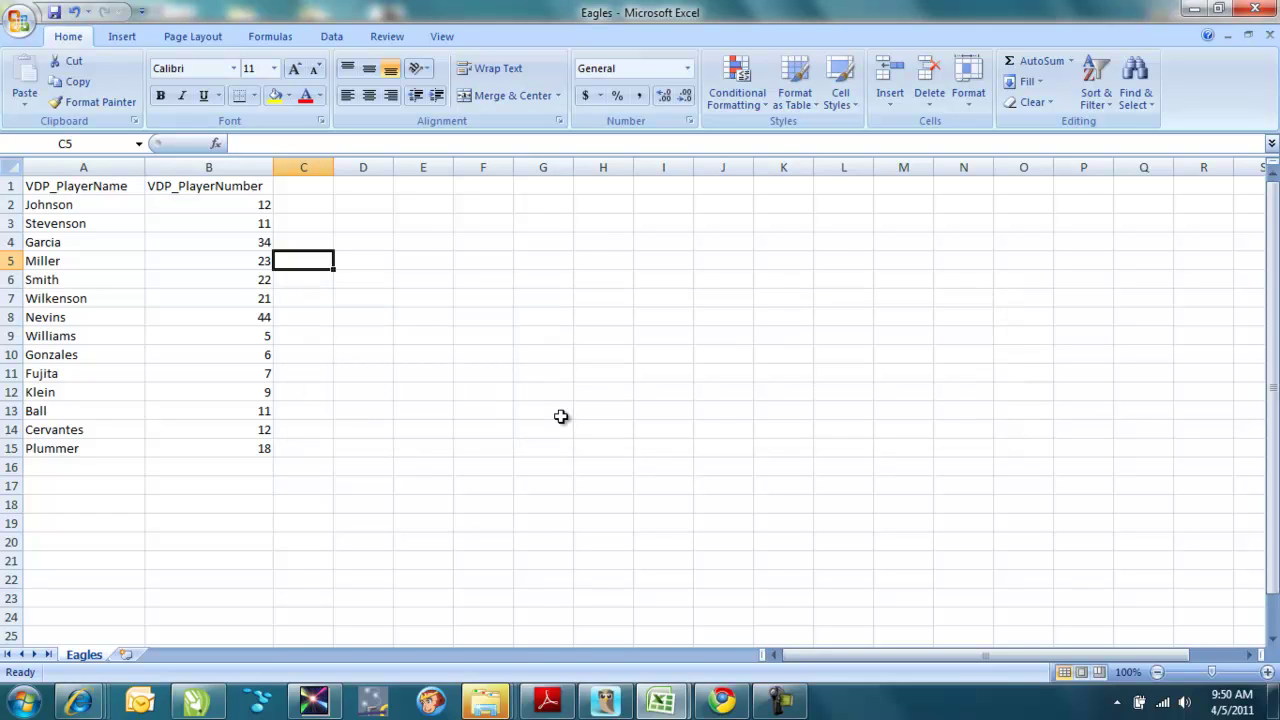
{"action": "left_click", "coordinate": [660, 703]}
- In the Serial numbers workbook, enter 12 in C2 and 13 in C3
{"action": "left_click", "coordinate": [740, 597]}
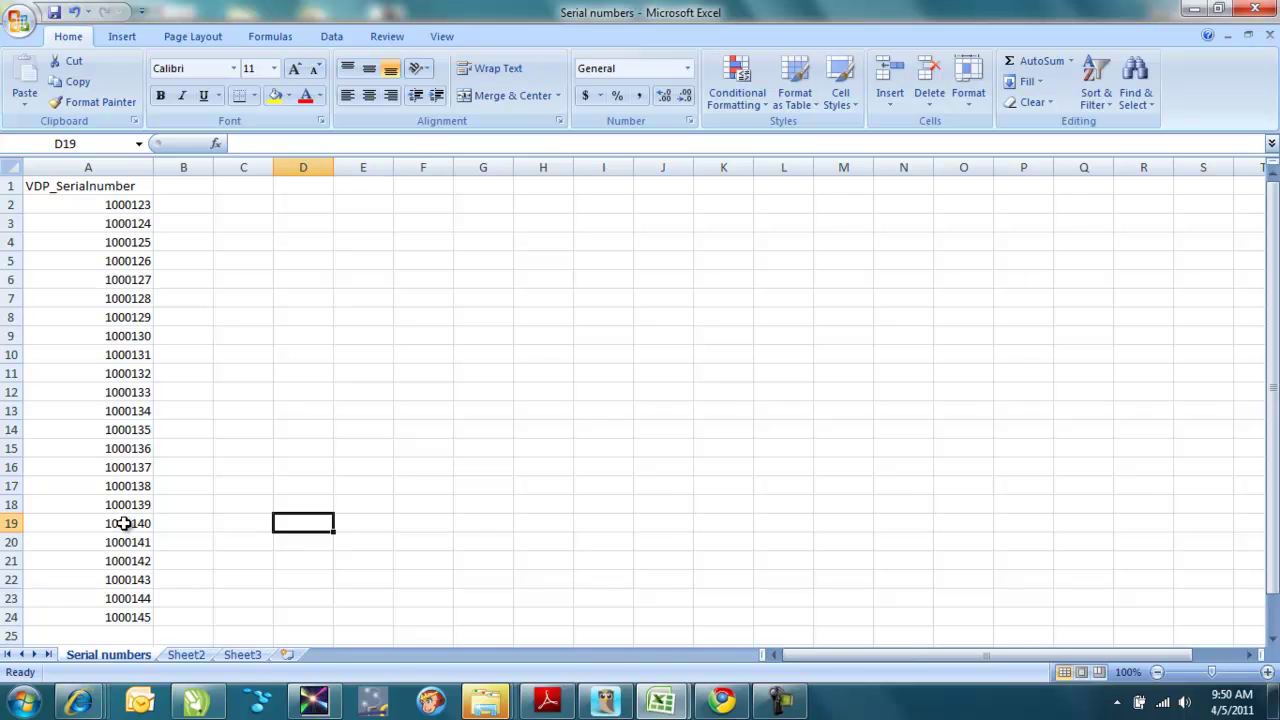
{"action": "left_click", "coordinate": [235, 202]}
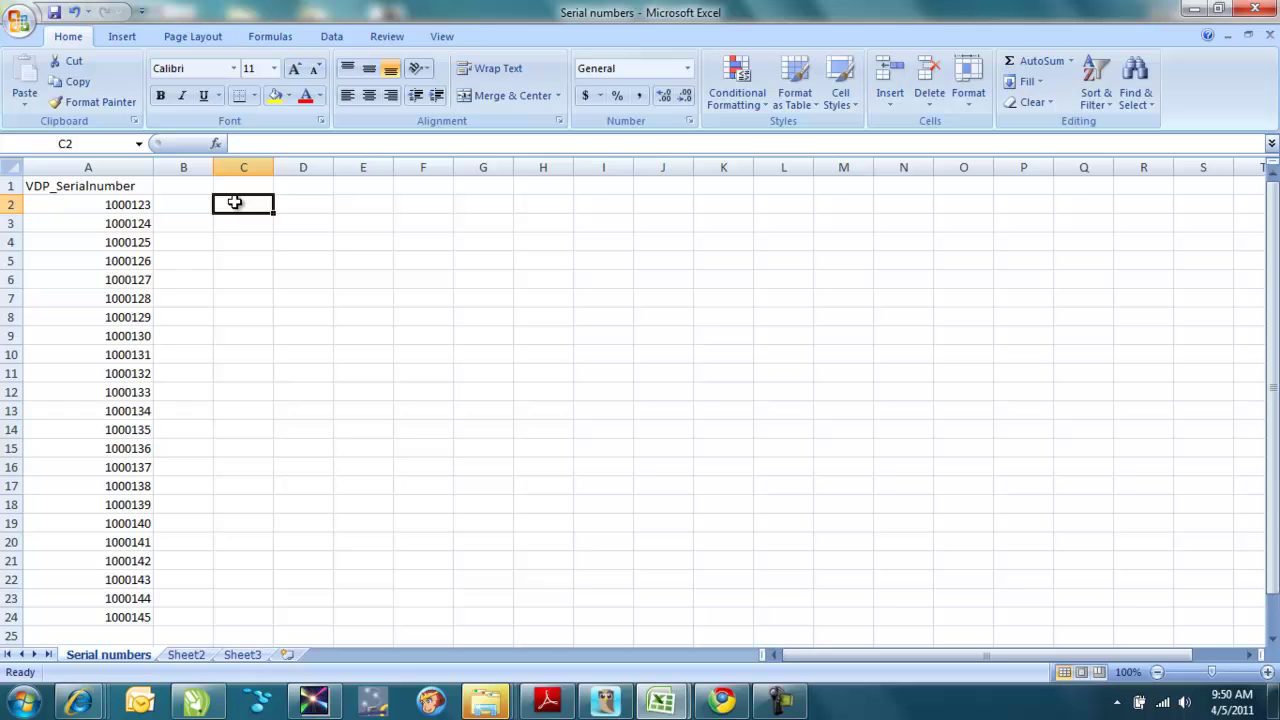
{"action": "type", "text": "12"}
{"action": "key", "text": "Return"}
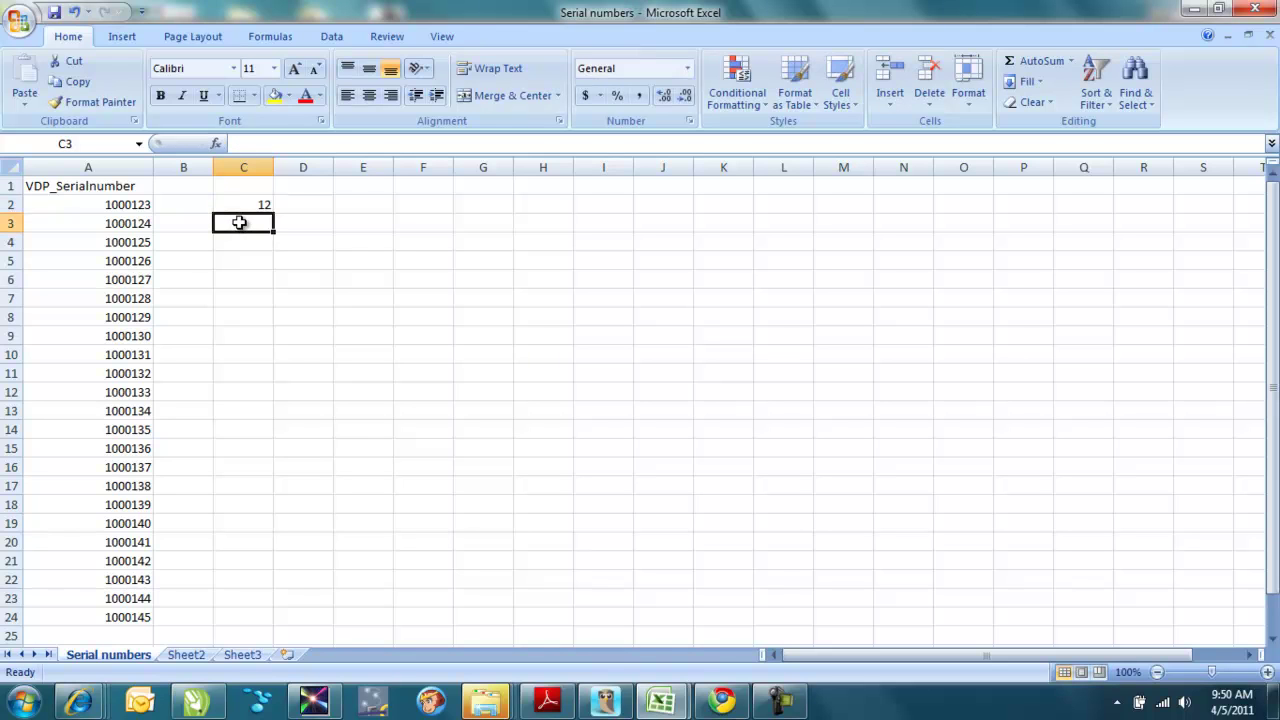
{"action": "type", "text": "13"}
{"action": "left_click", "coordinate": [257, 206]}
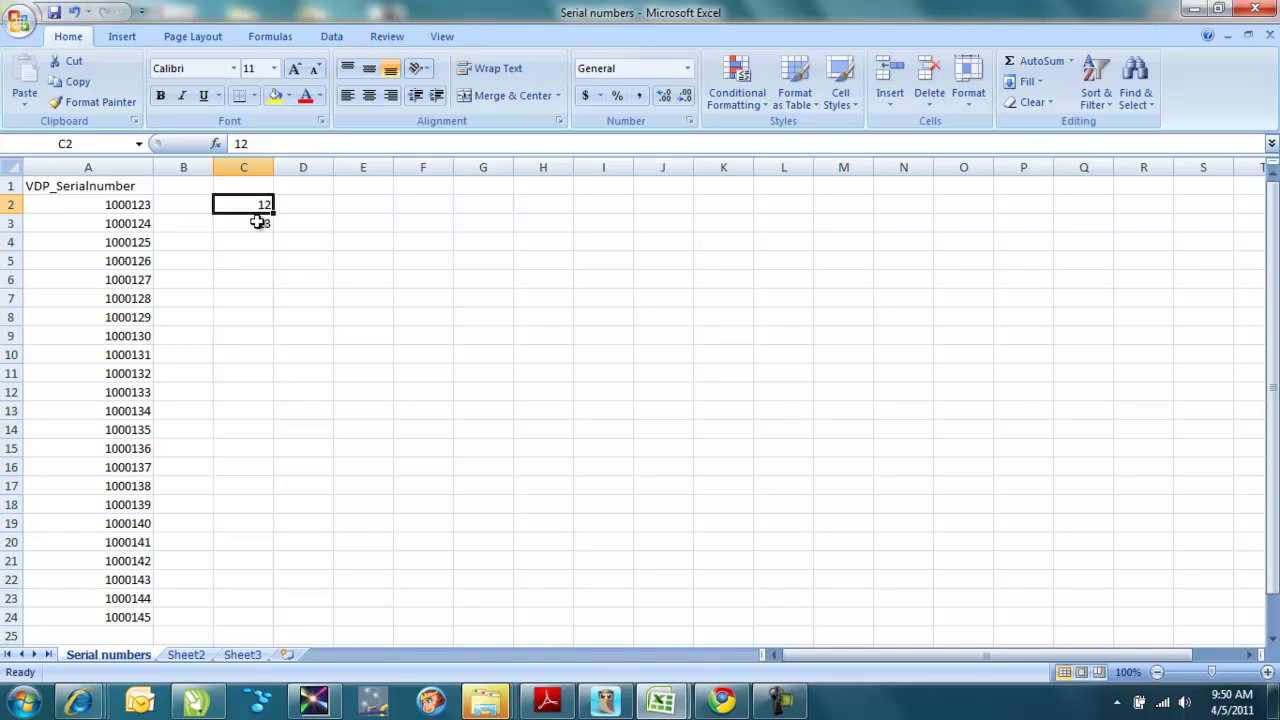
- Fill the series down column C to row 24, ending at 34, and switch to Roland VersaWorks
{"action": "left_click_drag", "start_coordinate": [260, 207], "coordinate": [255, 229]}
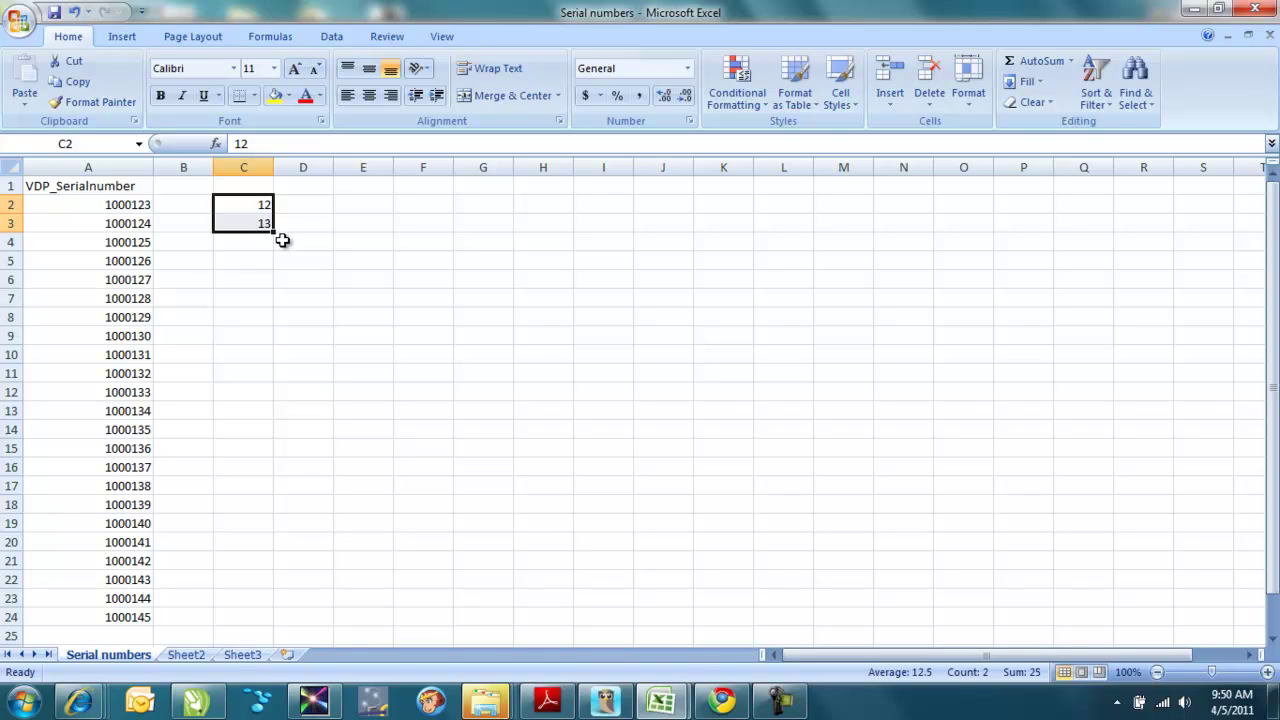
{"action": "left_click_drag", "start_coordinate": [276, 231], "coordinate": [277, 627]}
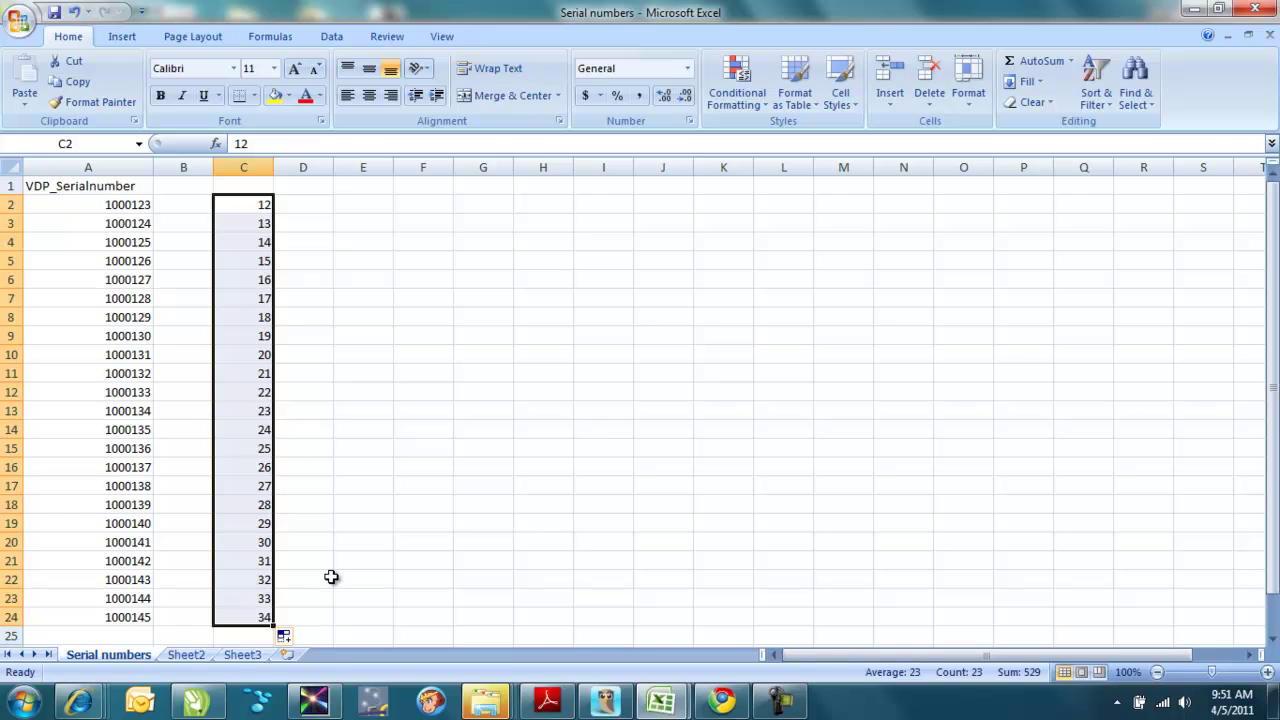
{"action": "left_click", "coordinate": [315, 704]}
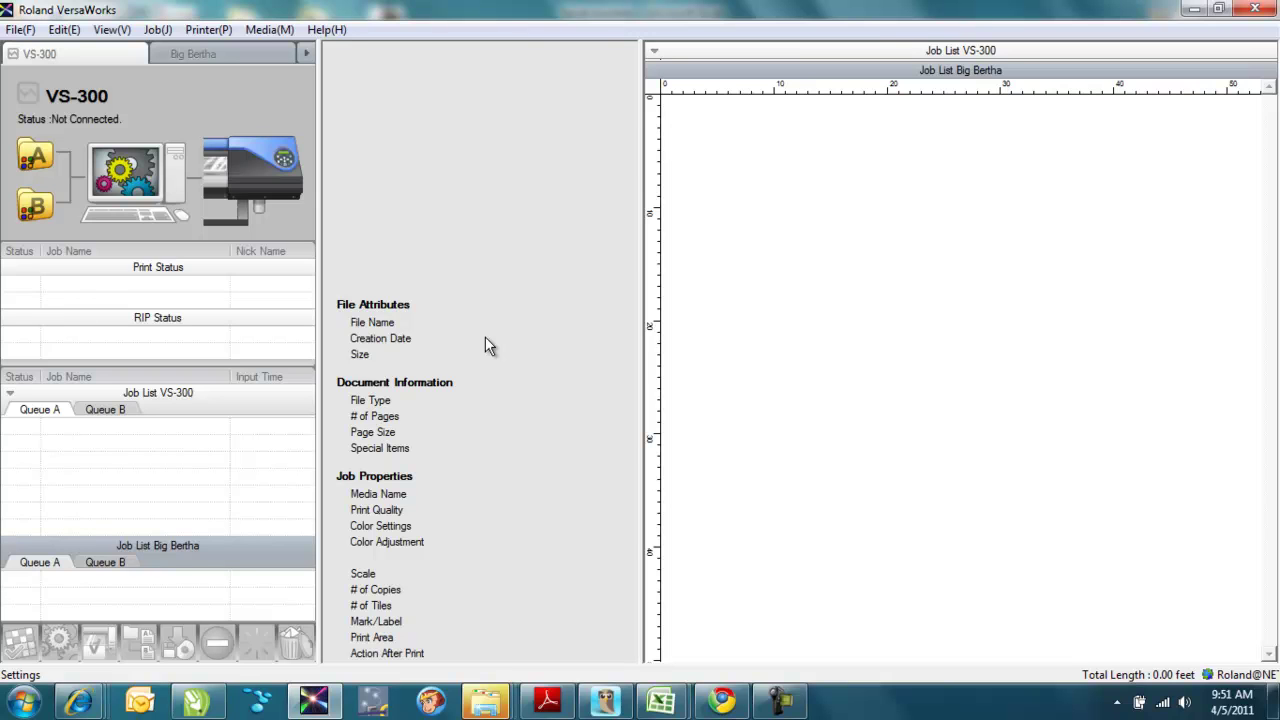
- Add the Eagles Pride_VDP EPS file as a job to Queue A and open its job settings
{"action": "left_click", "coordinate": [20, 29]}
{"action": "left_click", "coordinate": [44, 55]}
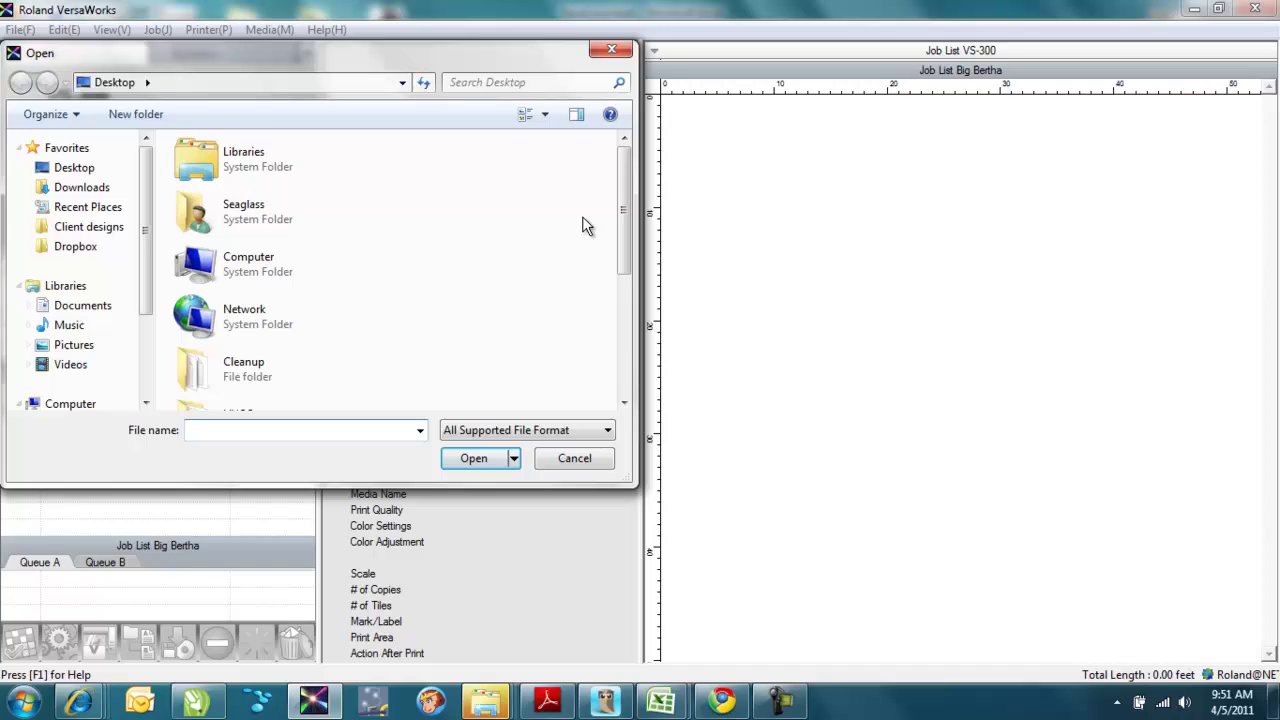
{"action": "left_click_drag", "start_coordinate": [619, 197], "coordinate": [617, 318]}
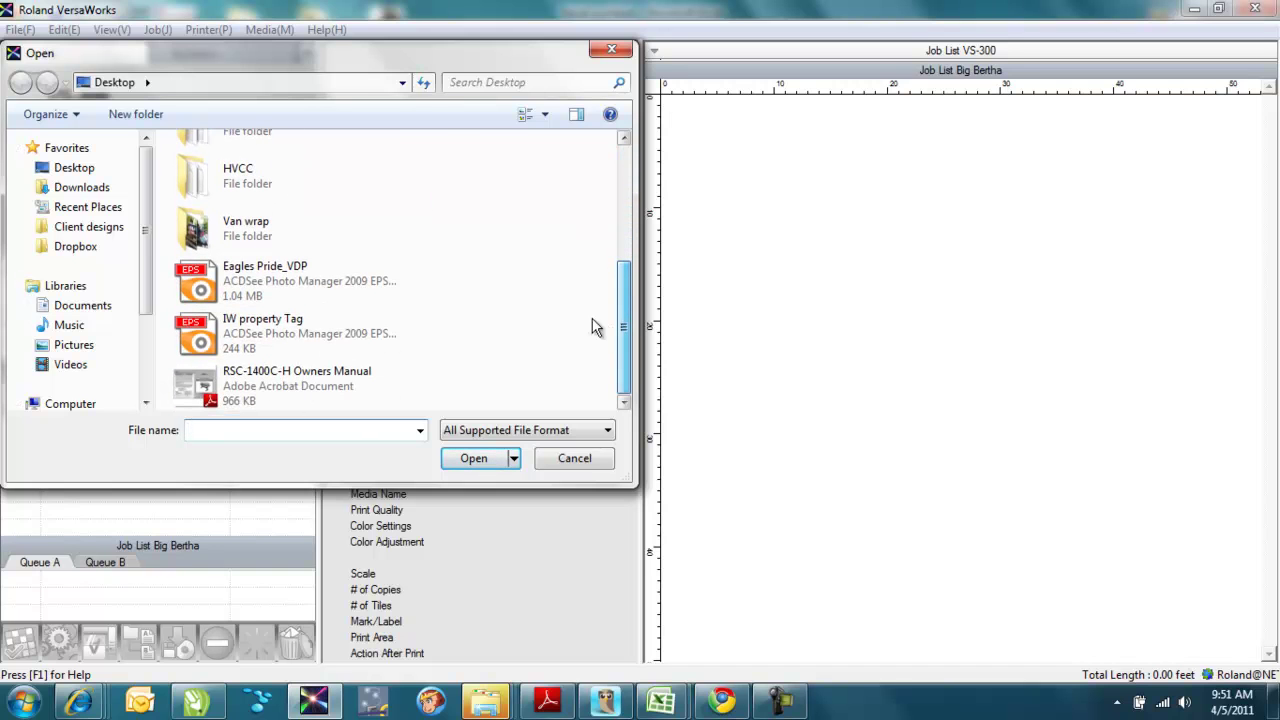
{"action": "left_click", "coordinate": [267, 271]}
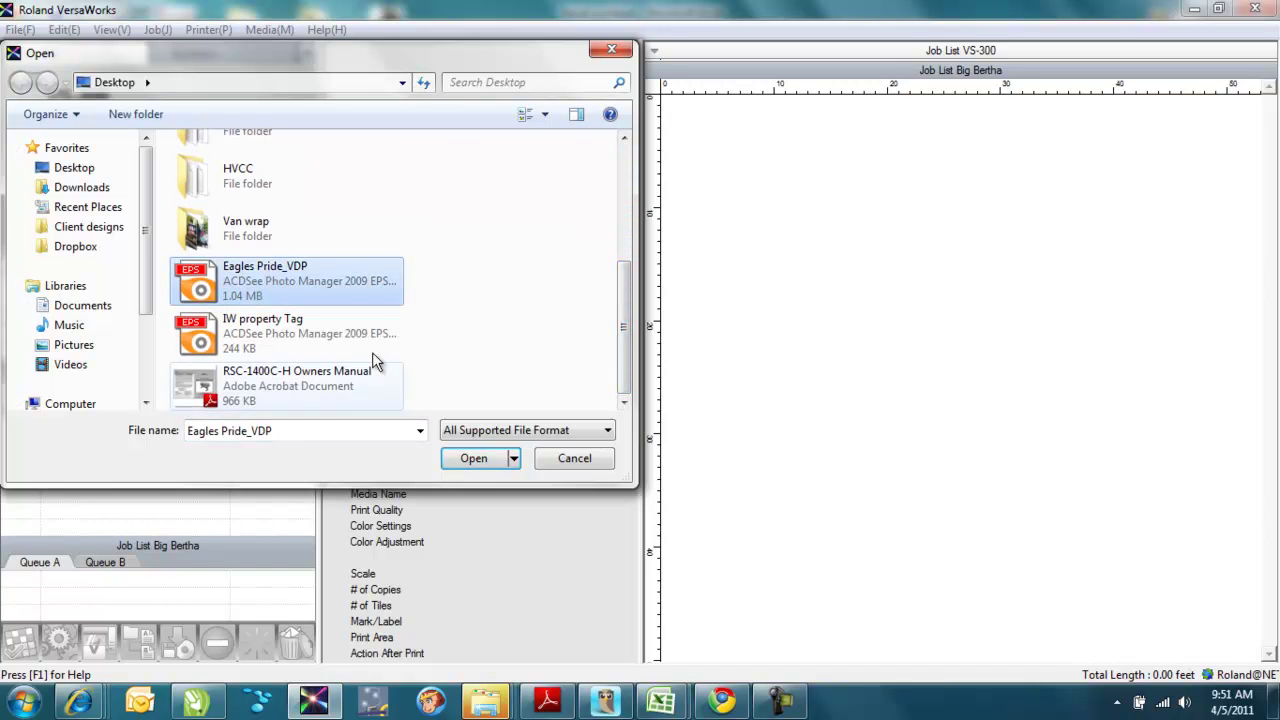
{"action": "left_click", "coordinate": [474, 458]}
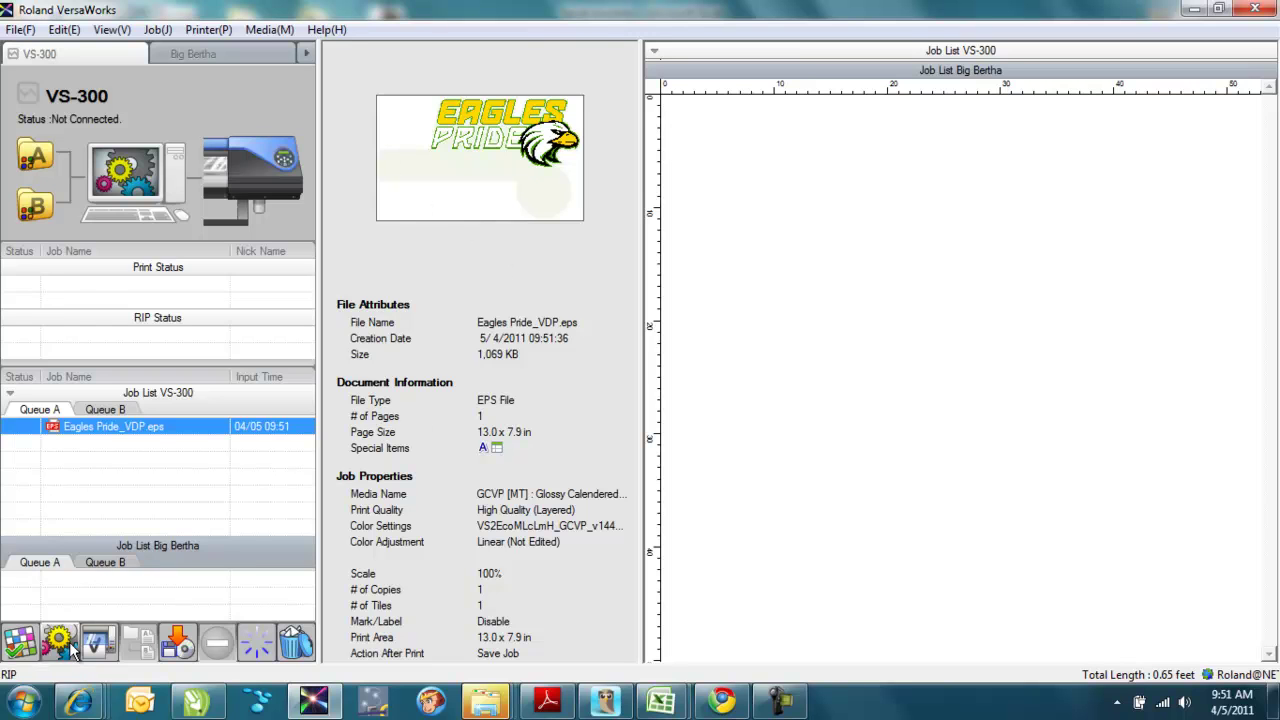
{"action": "left_click", "coordinate": [20, 645]}
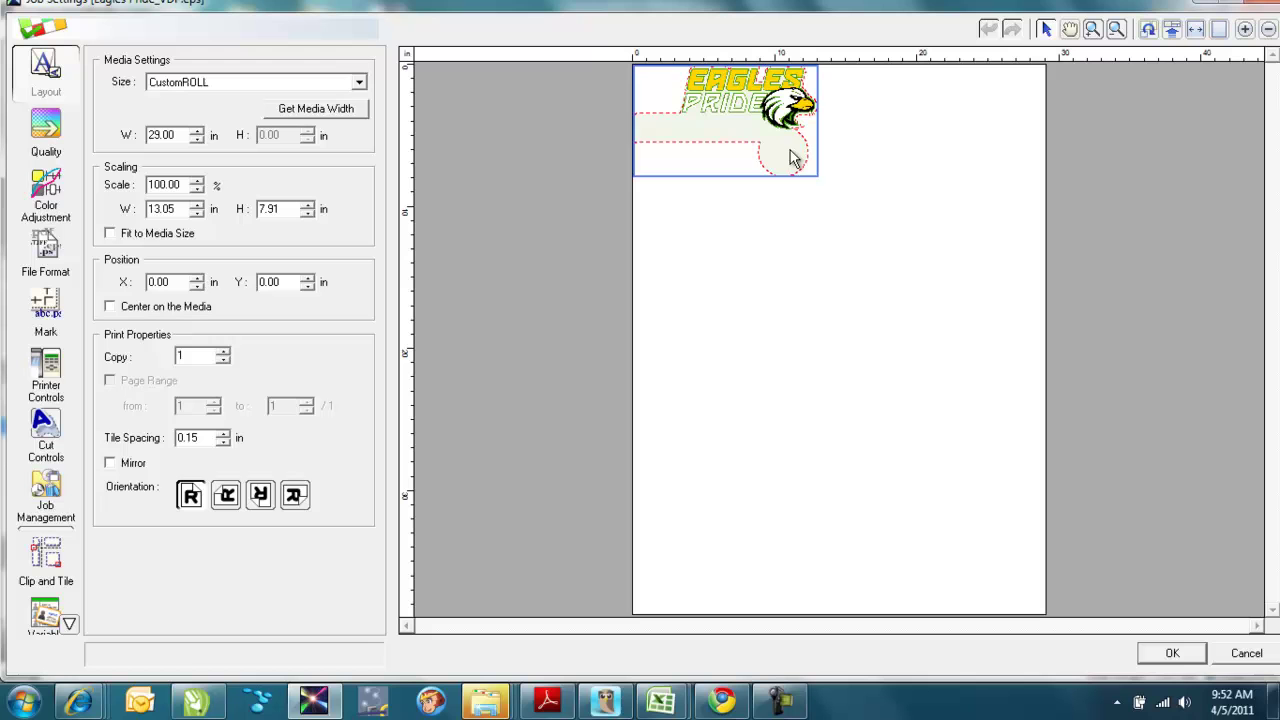
- Scroll the Job Settings categories and open the Variable Data page
{"action": "left_click", "coordinate": [69, 623]}
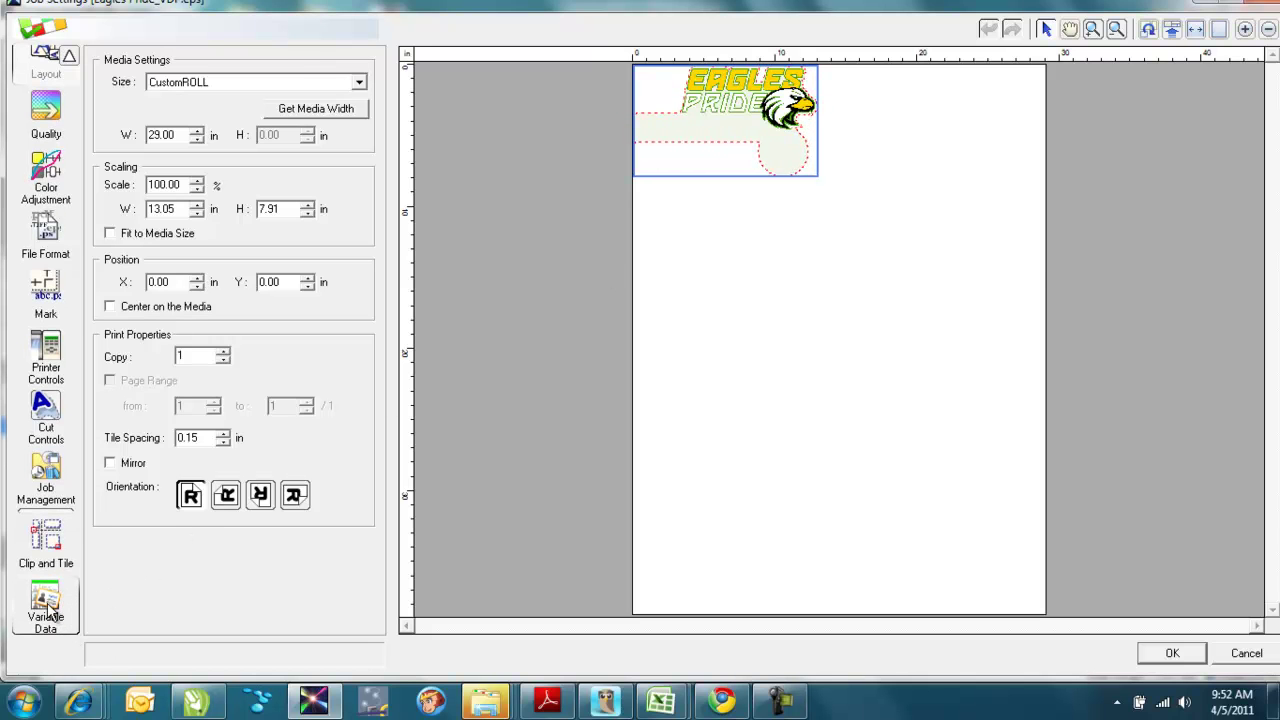
{"action": "left_click", "coordinate": [67, 600]}
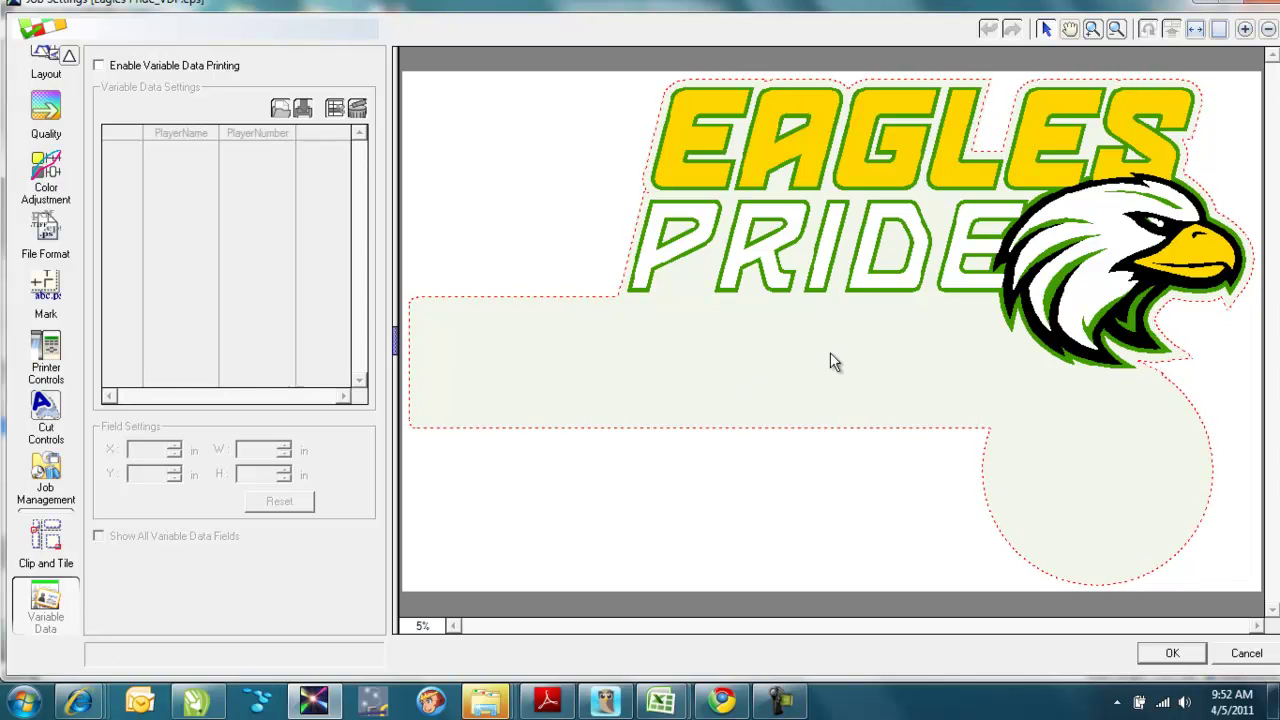
- Enable Variable Data Printing and load the Eagles CSV file into the data table
{"action": "left_click", "coordinate": [100, 67]}
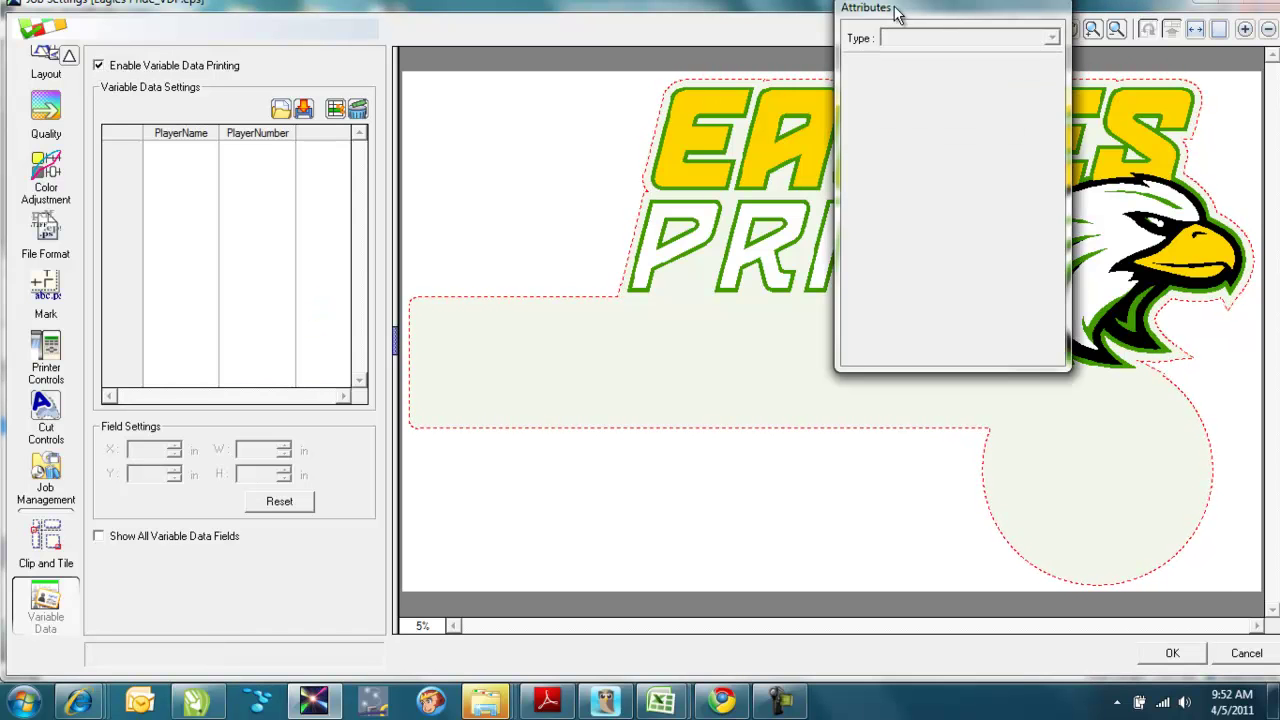
{"action": "left_click_drag", "start_coordinate": [896, 11], "coordinate": [161, 279]}
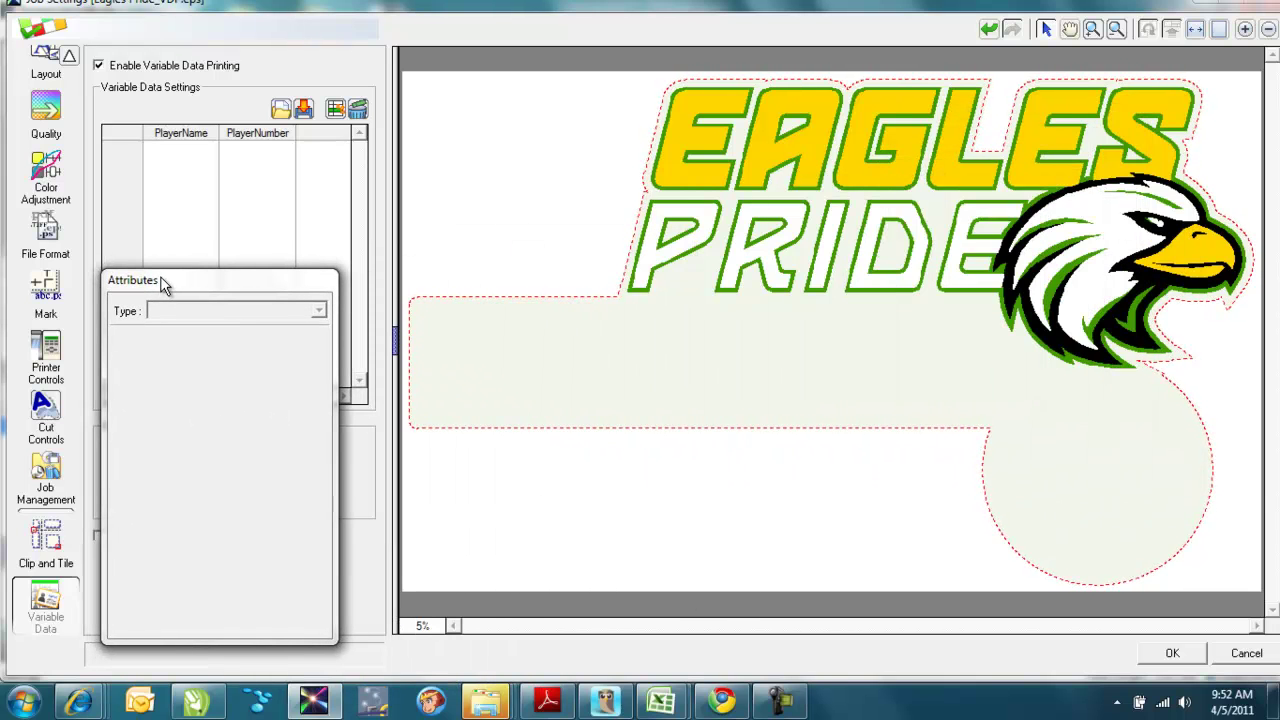
{"action": "left_click", "coordinate": [281, 109]}
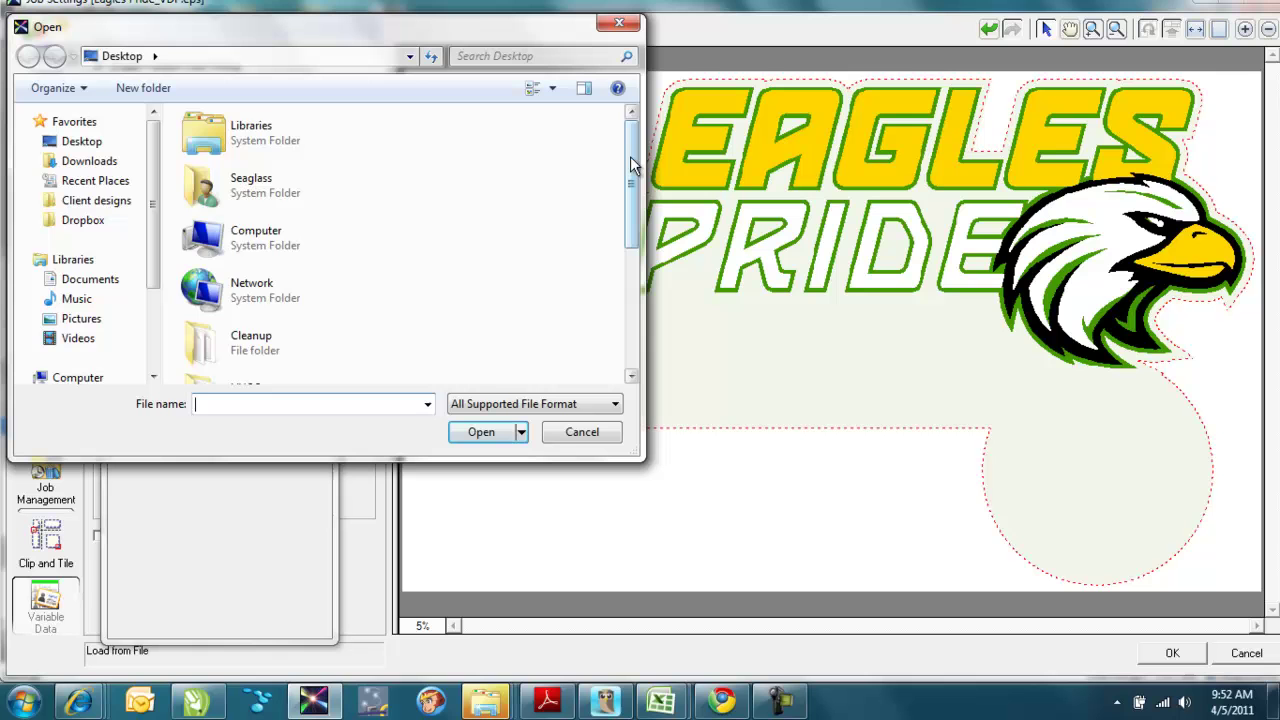
{"action": "left_click_drag", "start_coordinate": [636, 165], "coordinate": [629, 275]}
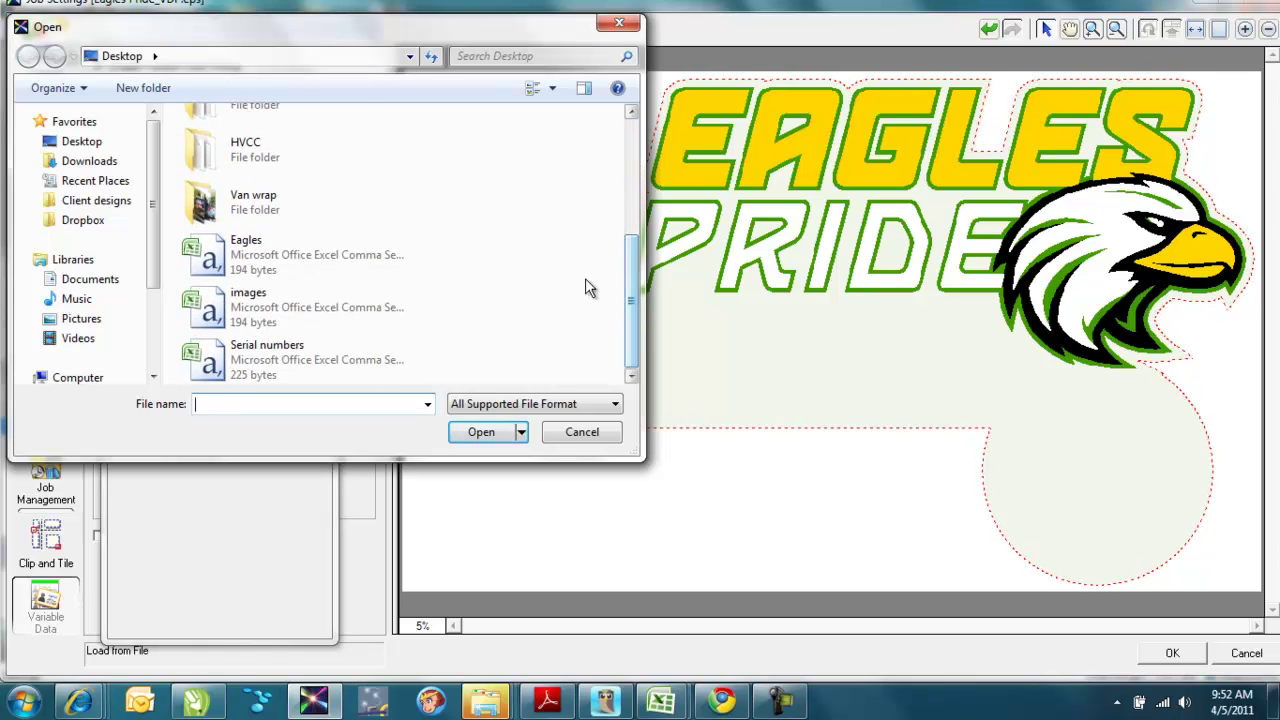
{"action": "left_click", "coordinate": [259, 262]}
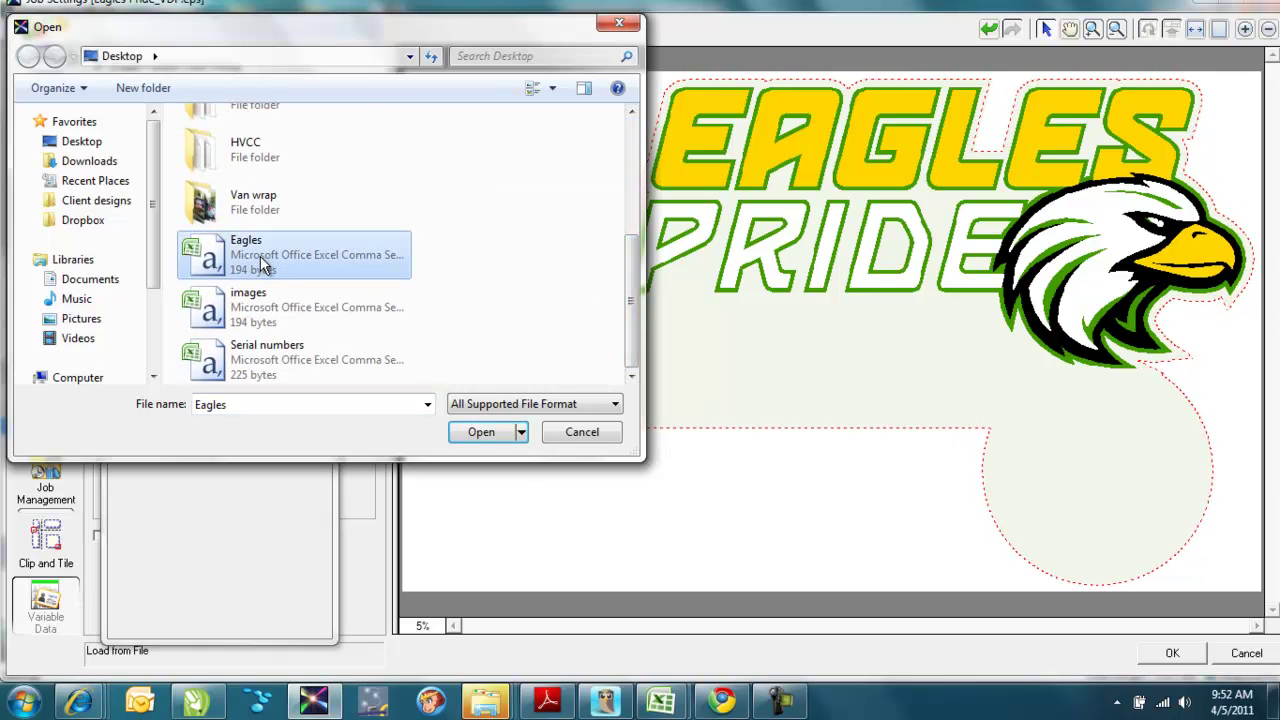
{"action": "left_click", "coordinate": [484, 436]}
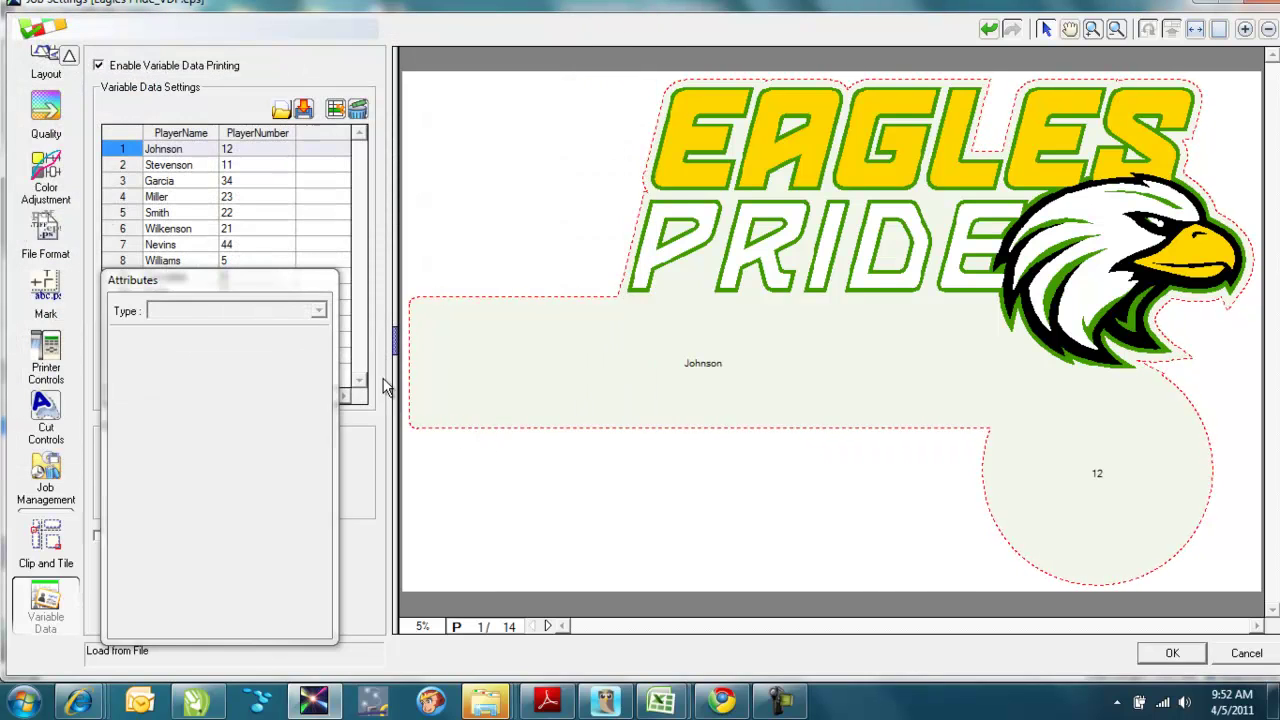
{"action": "left_click_drag", "start_coordinate": [301, 295], "coordinate": [517, 299]}
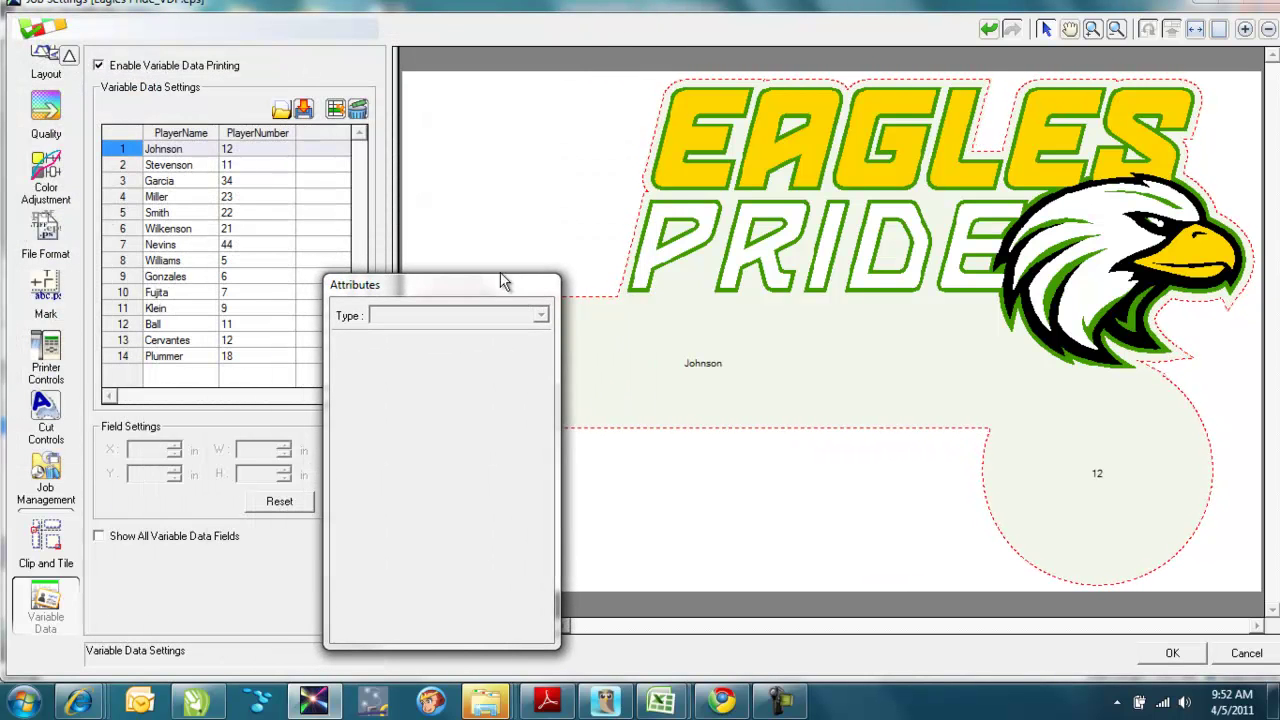
- Change the first player's name from Johnson to Jackson
{"action": "left_click", "coordinate": [183, 150]}
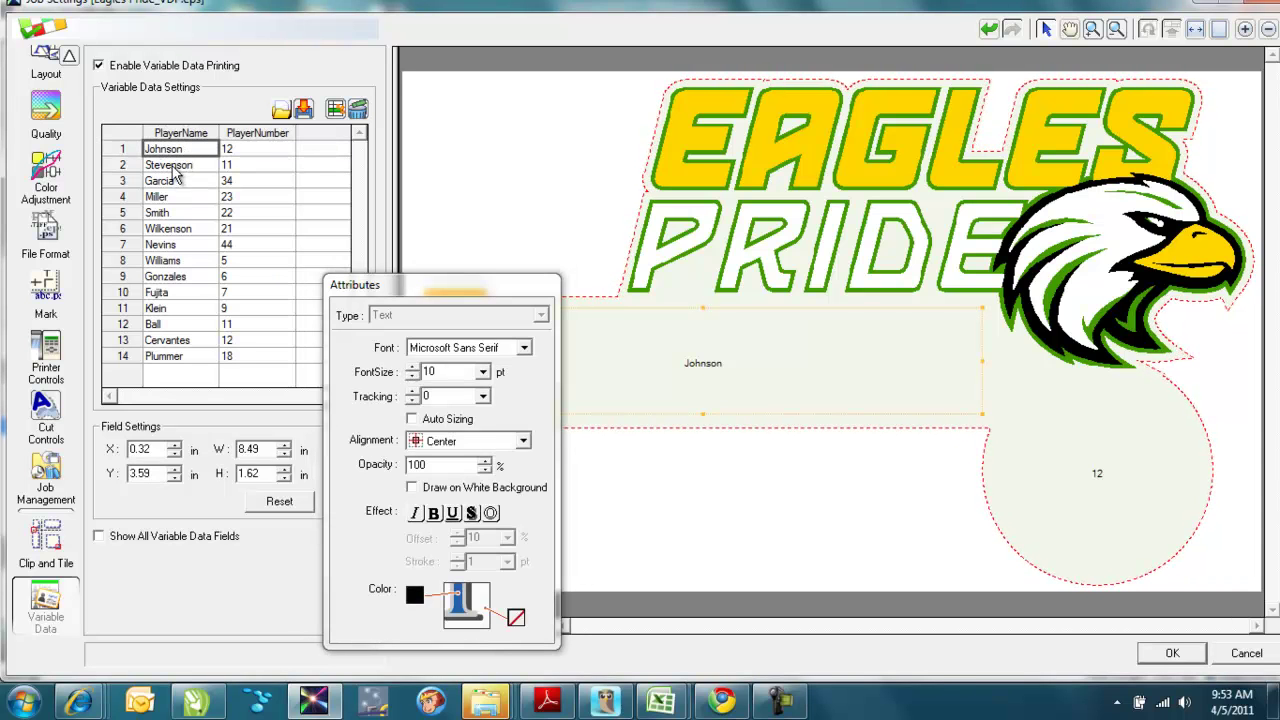
{"action": "left_click", "coordinate": [192, 157]}
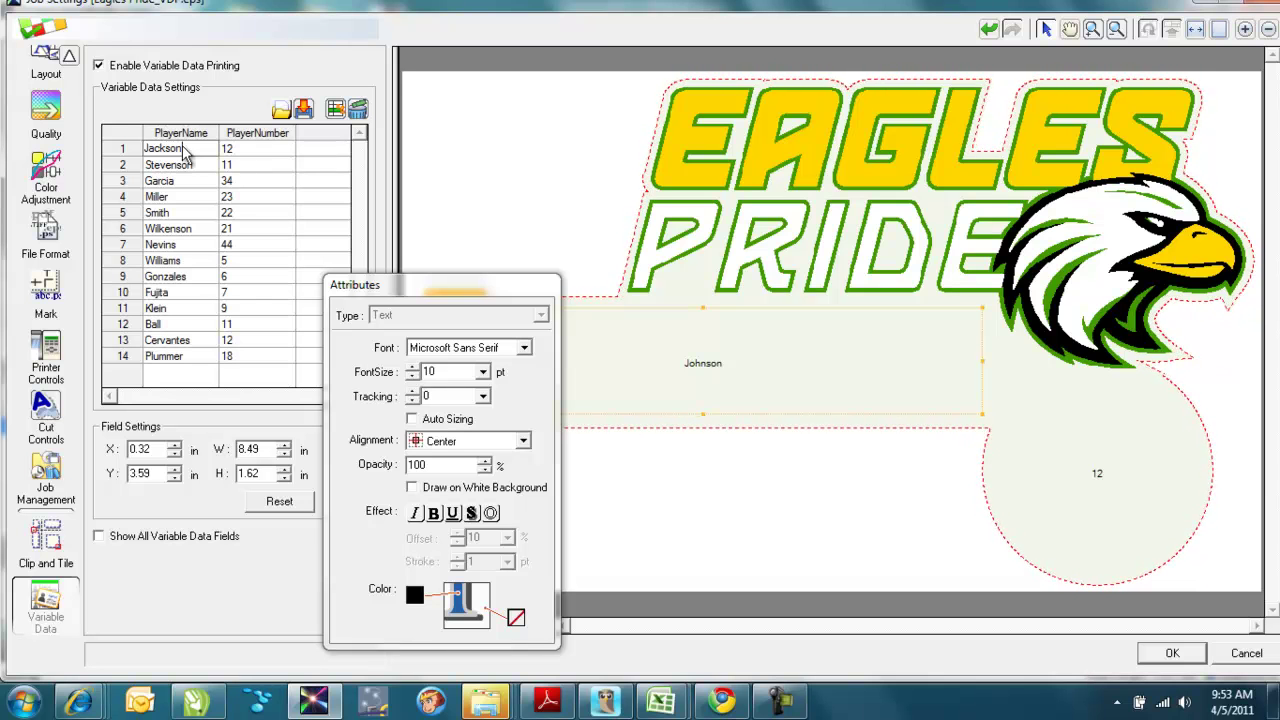
{"action": "left_click", "coordinate": [185, 148]}
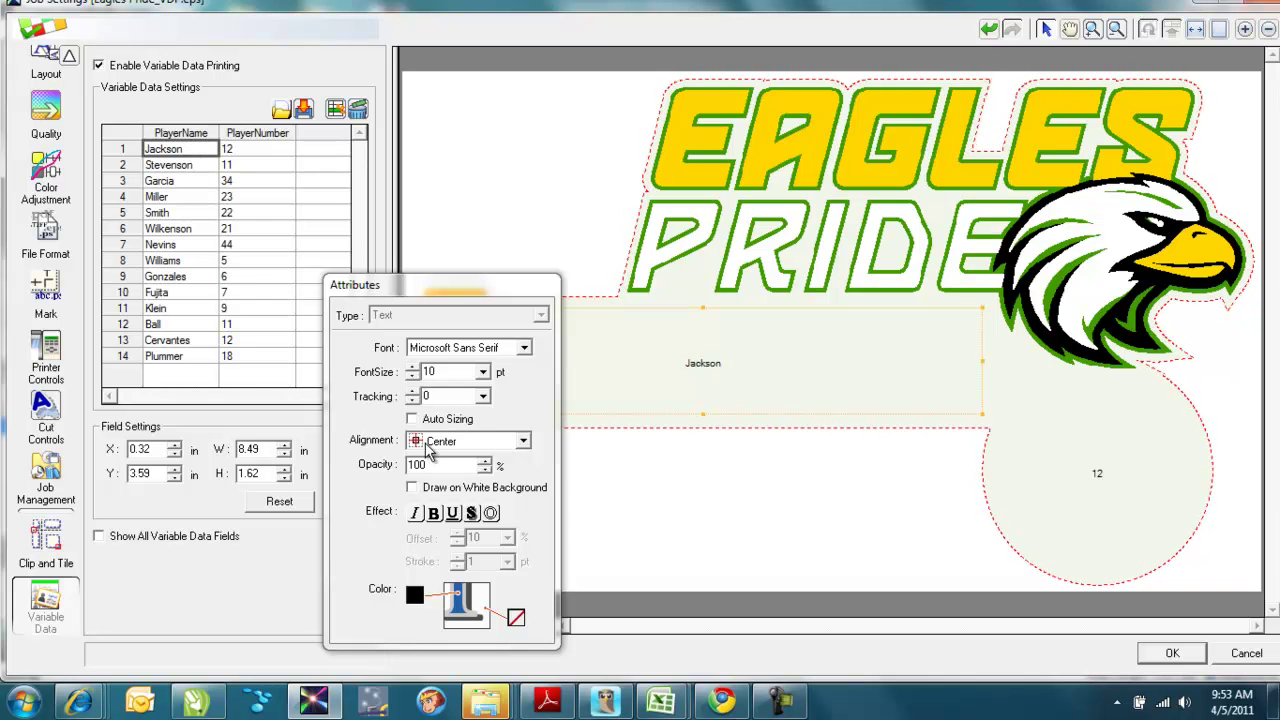
- Widen the PlayerName text box slightly, keeping its field type as Text
{"action": "left_click", "coordinate": [197, 135]}
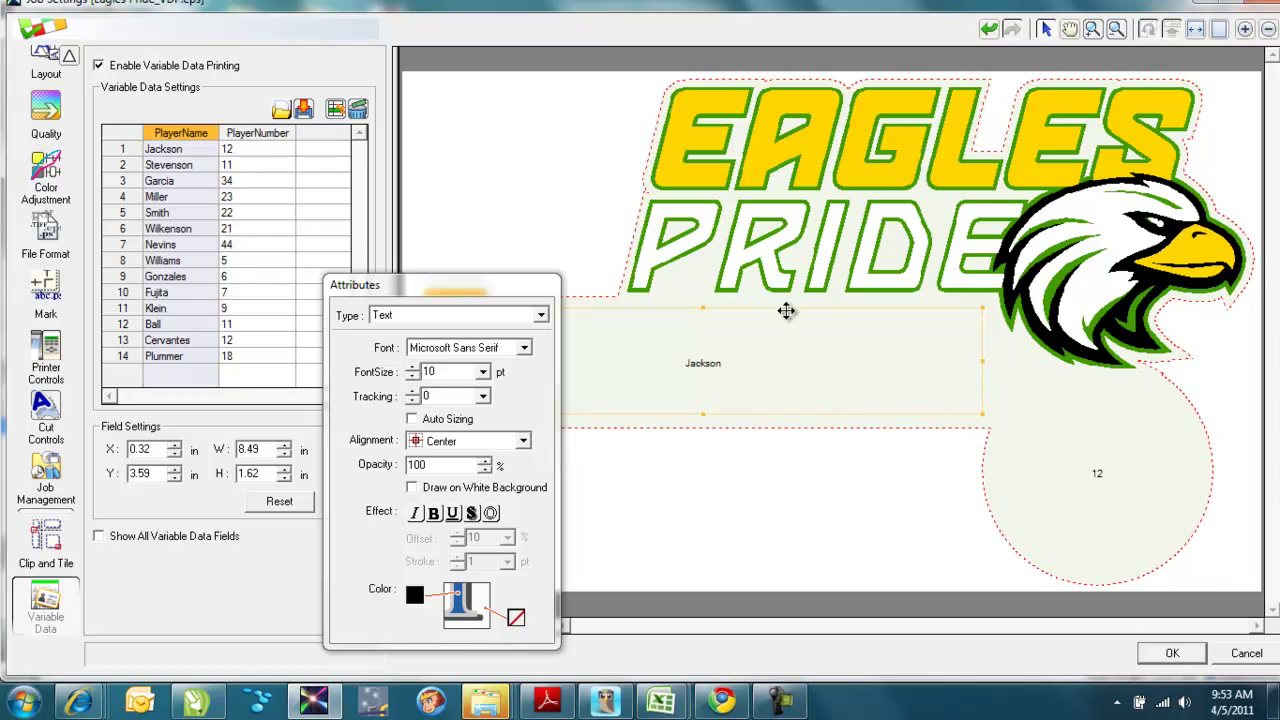
{"action": "mouse_move", "coordinate": [982, 360]}
{"action": "left_mouse_down"}
{"action": "mouse_move", "coordinate": [1005, 357]}
{"action": "mouse_move", "coordinate": [985, 357]}
{"action": "left_mouse_up"}
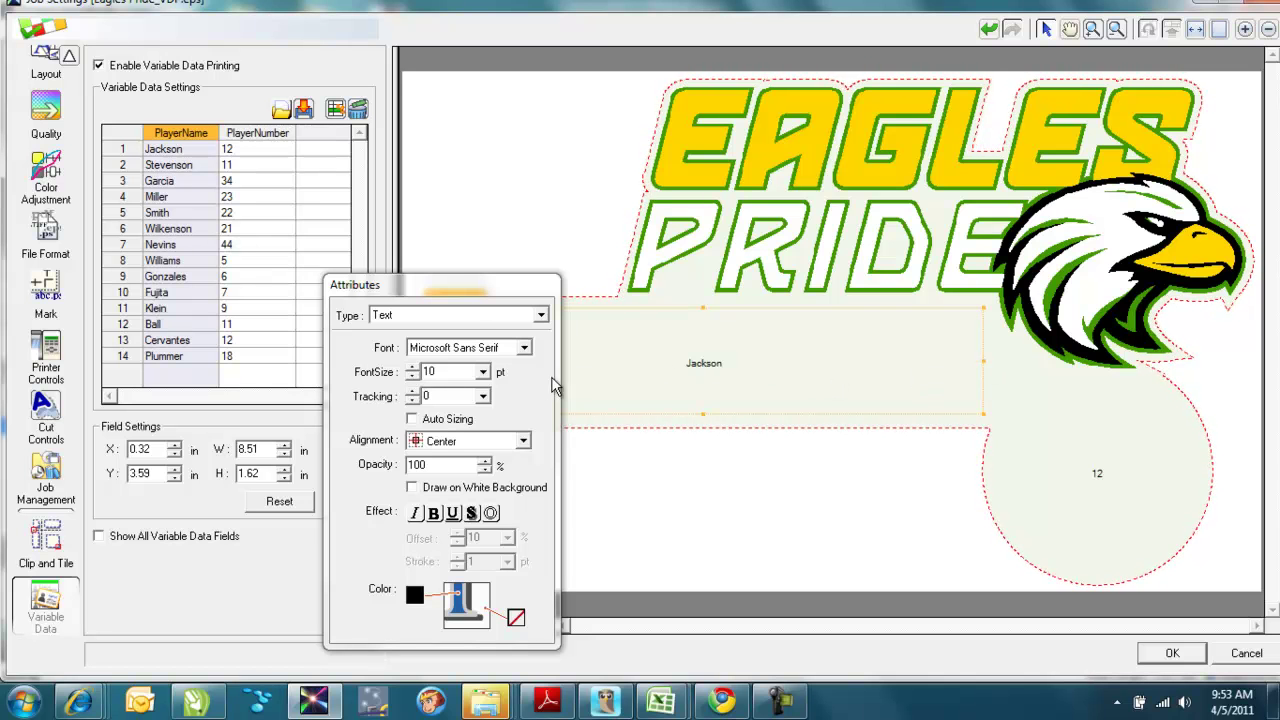
{"action": "left_click", "coordinate": [472, 316]}
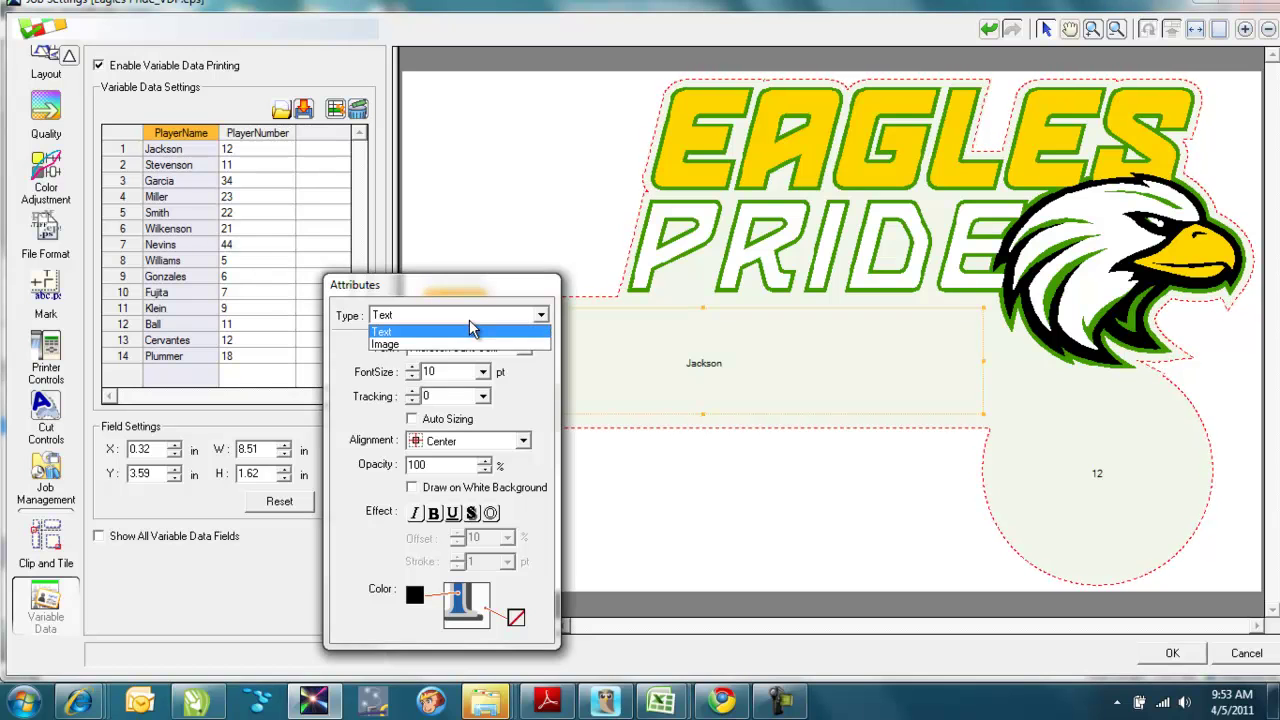
{"action": "left_click", "coordinate": [473, 321]}
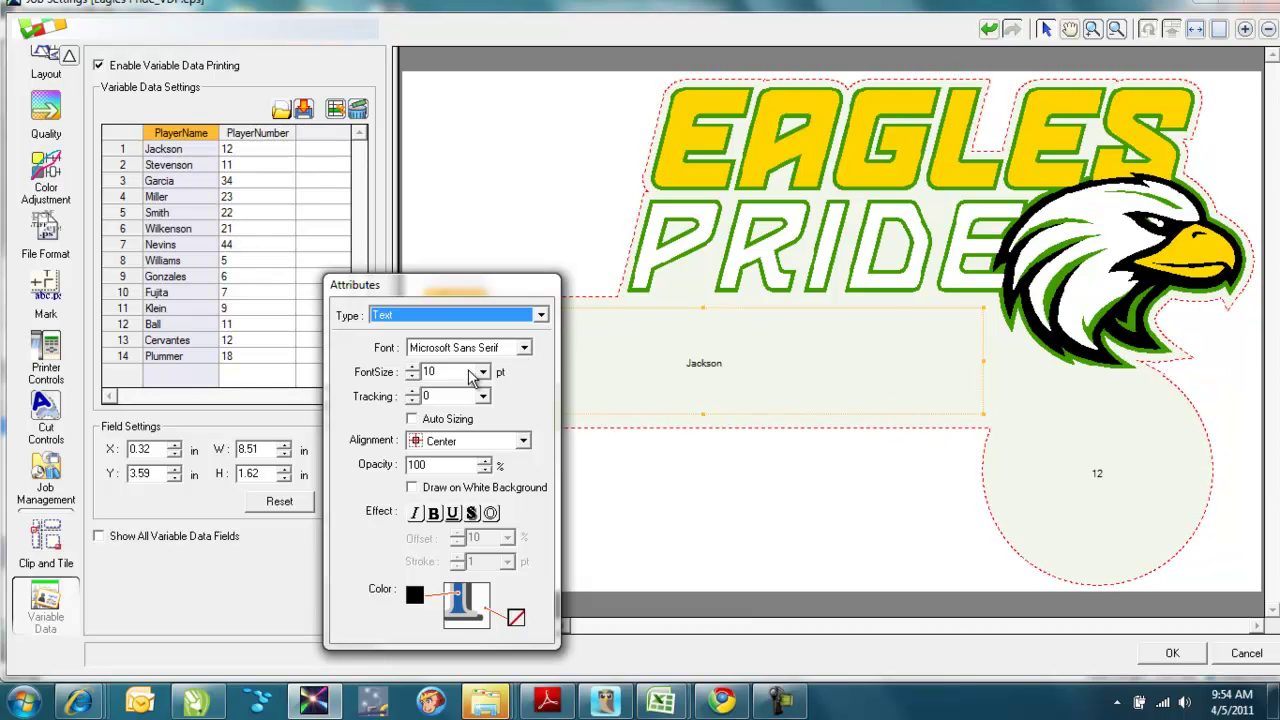
- Set the player name to 120 pt font size with letter tracking 10
{"action": "double_click", "coordinate": [433, 372]}
{"action": "type", "text": "120"}
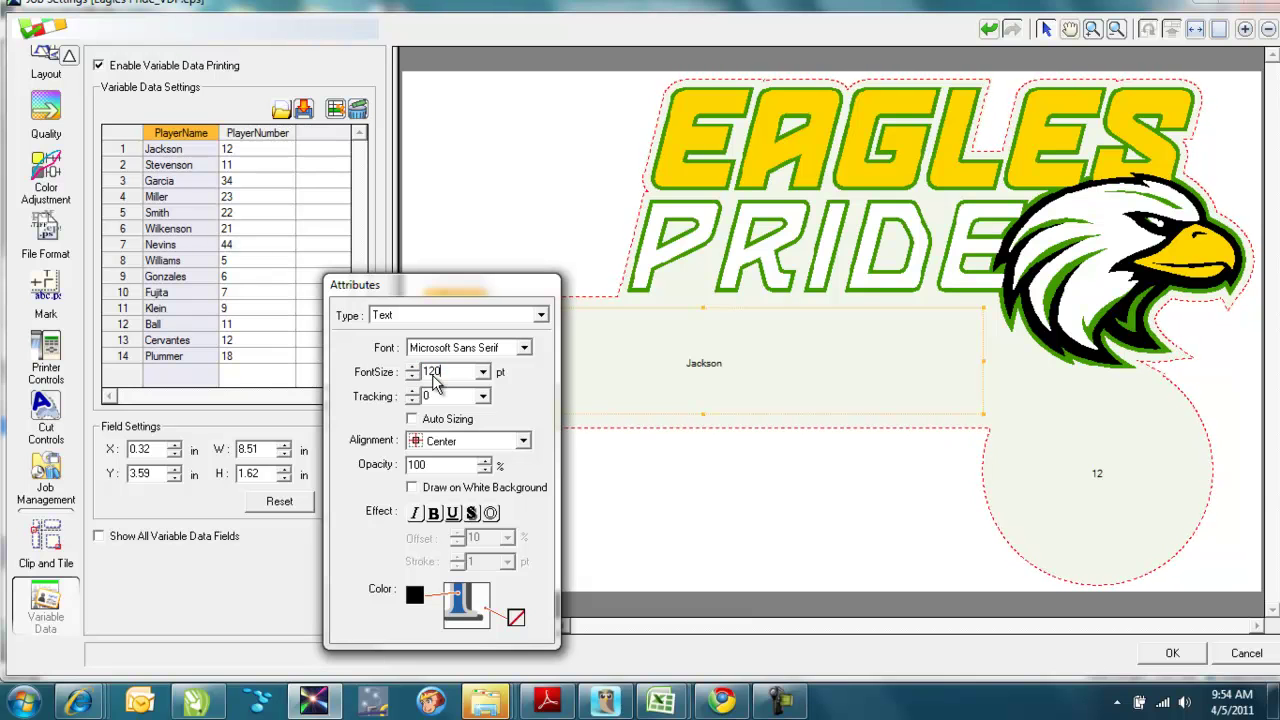
{"action": "key", "text": "Return"}
{"action": "left_click_drag", "start_coordinate": [452, 288], "coordinate": [259, 262]}
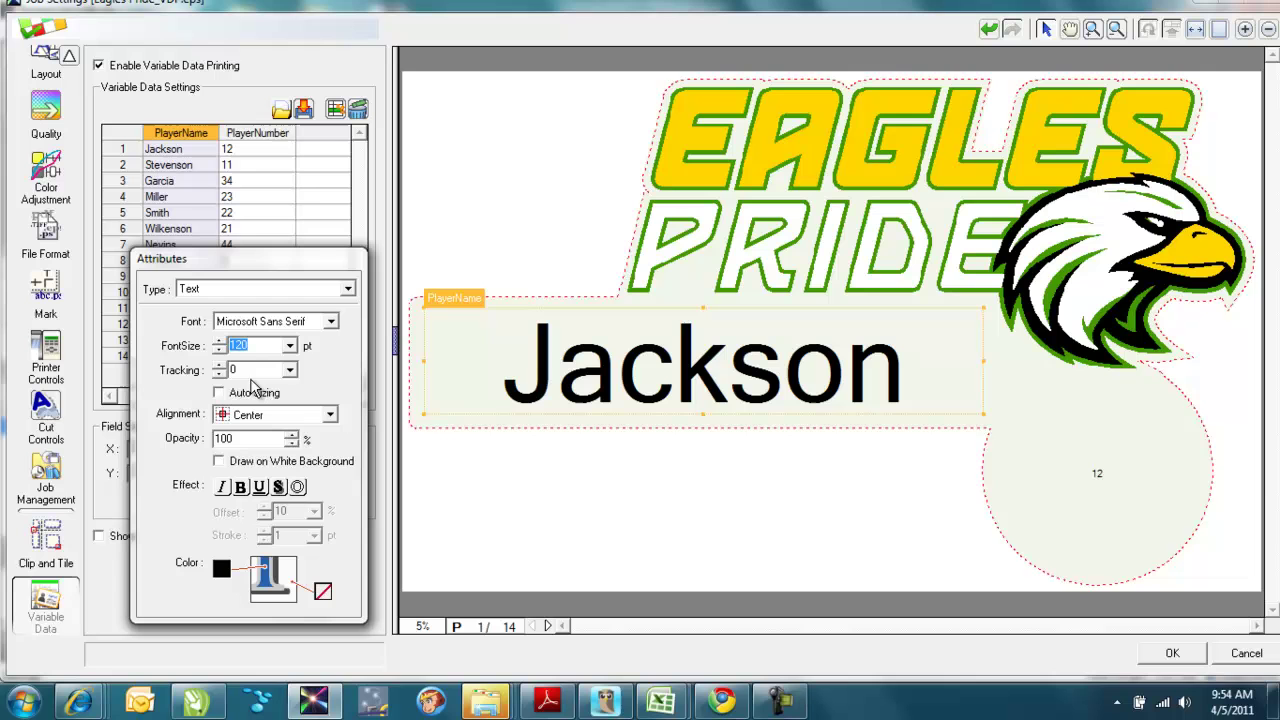
{"action": "left_click", "coordinate": [289, 370]}
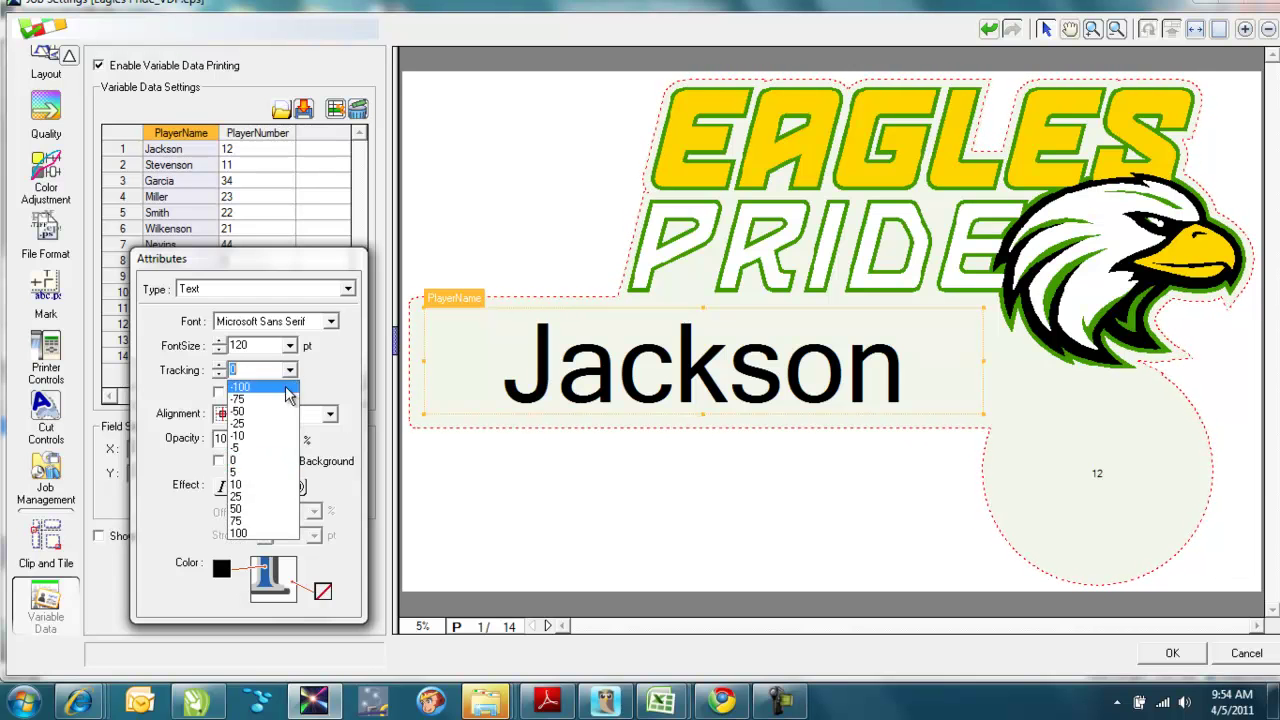
{"action": "left_click", "coordinate": [277, 484]}
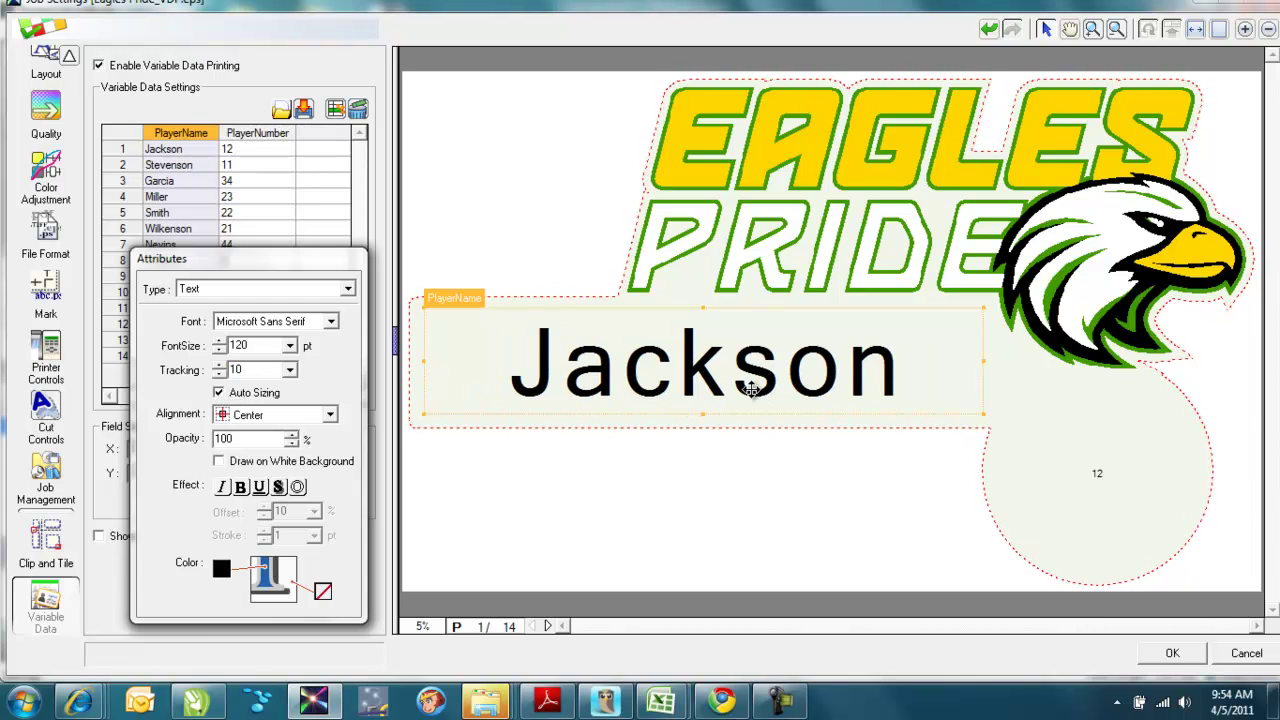
- Preview the Stevenson and Wilkenson records and switch Auto Sizing back on so long names fit
{"action": "left_click", "coordinate": [174, 165]}
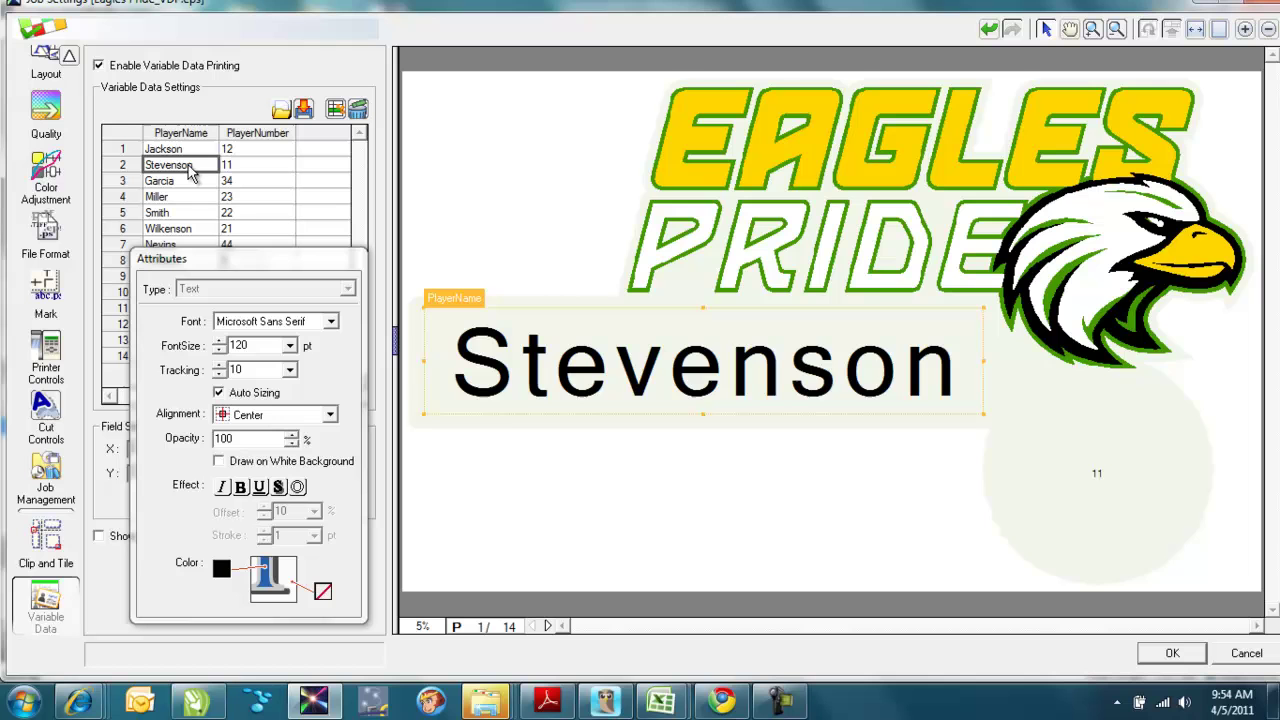
{"action": "left_click", "coordinate": [193, 232]}
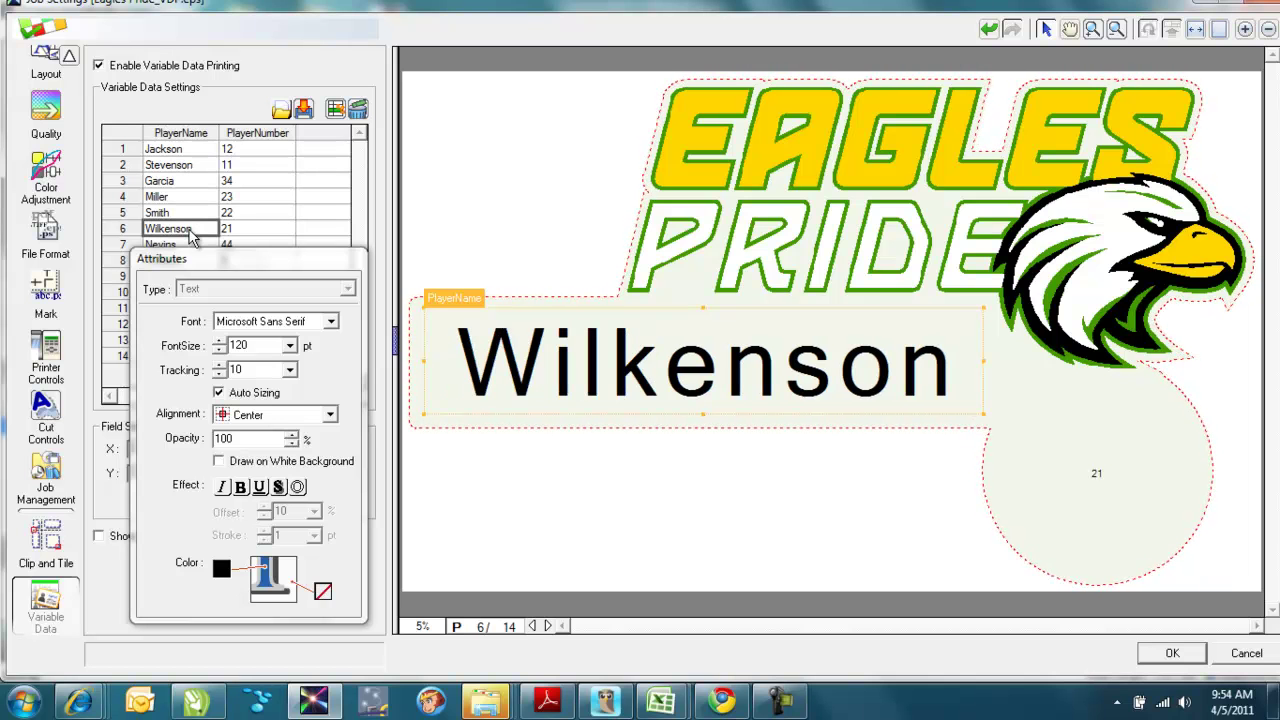
{"action": "left_click", "coordinate": [197, 171]}
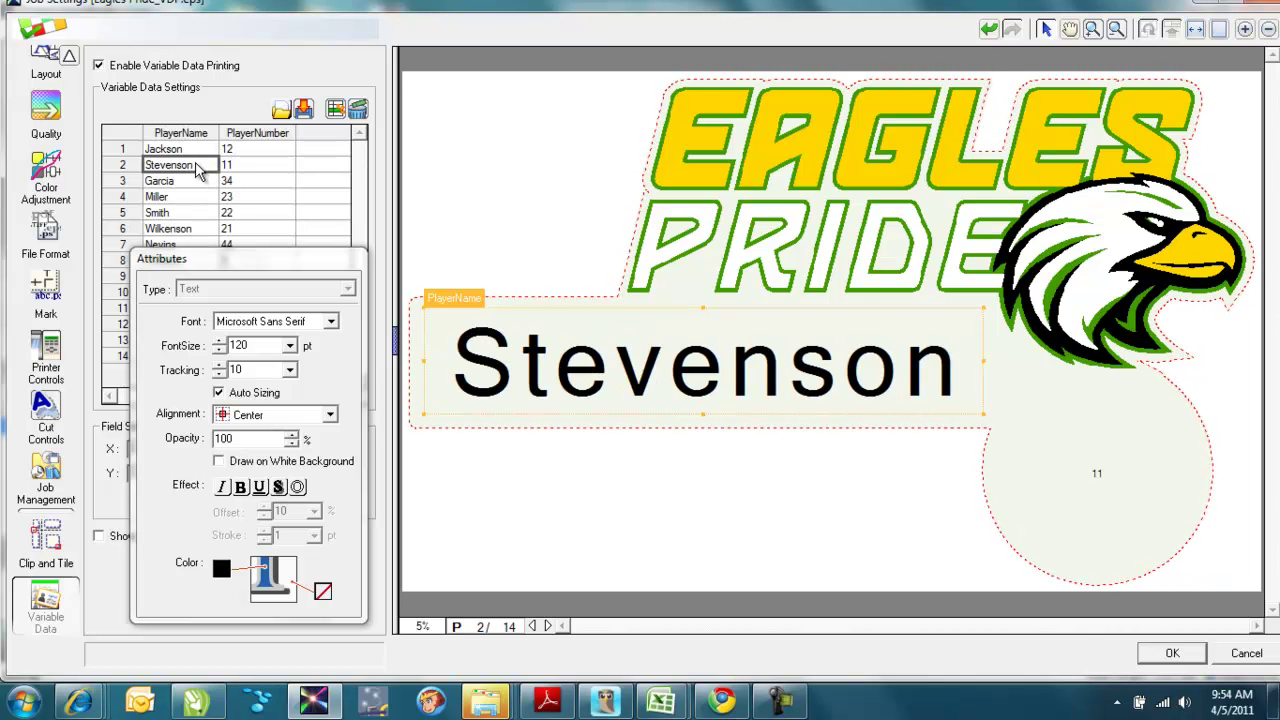
{"action": "left_click", "coordinate": [196, 134]}
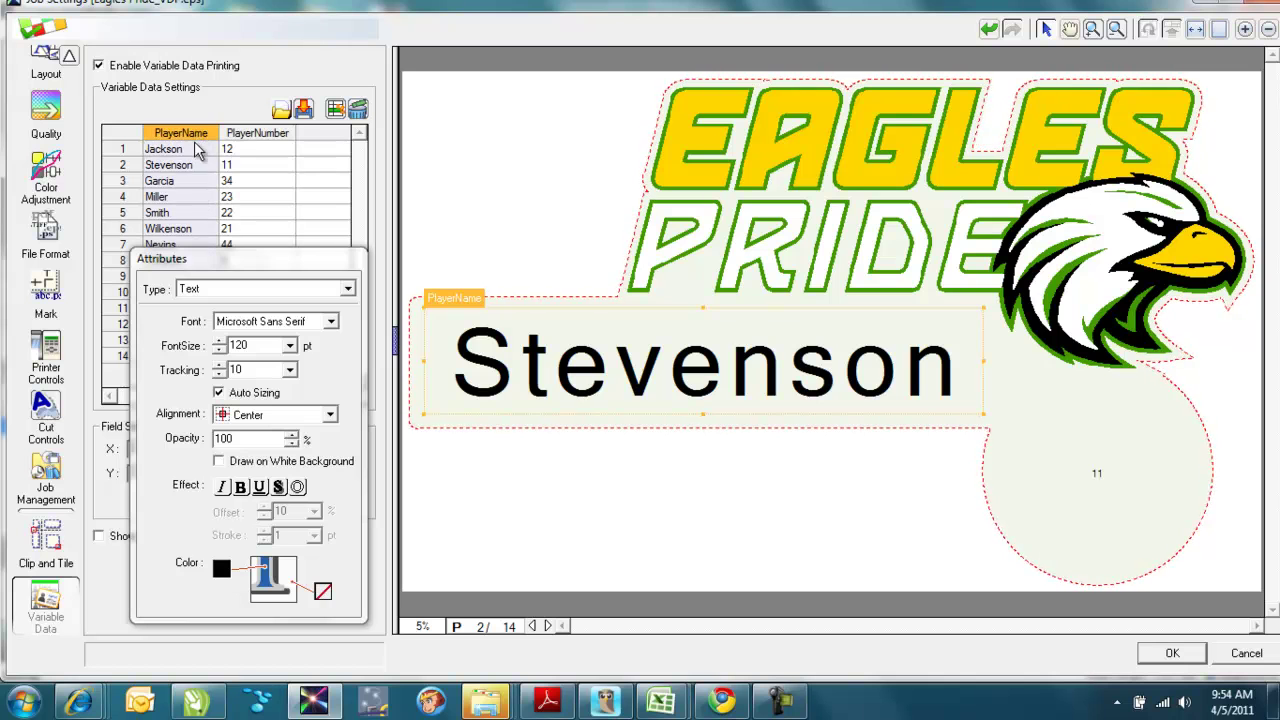
{"action": "left_click", "coordinate": [196, 230]}
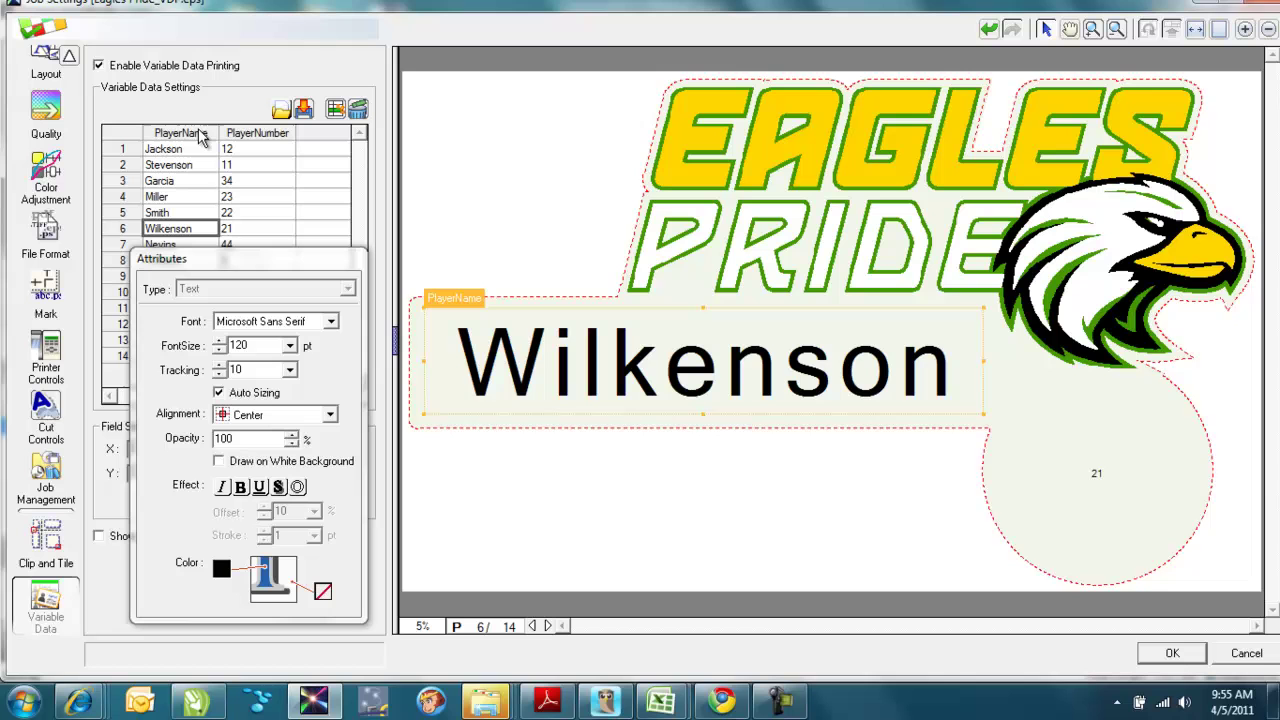
{"action": "left_click", "coordinate": [219, 393]}
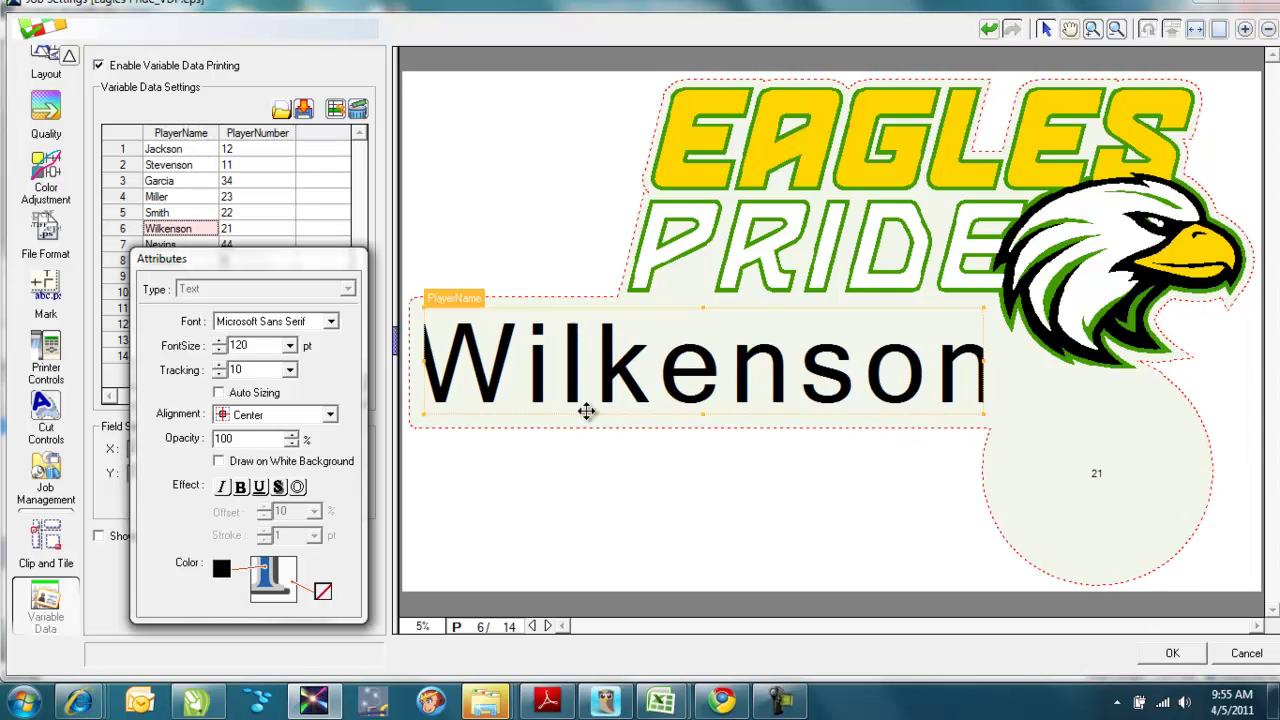
{"action": "left_click", "coordinate": [238, 396]}
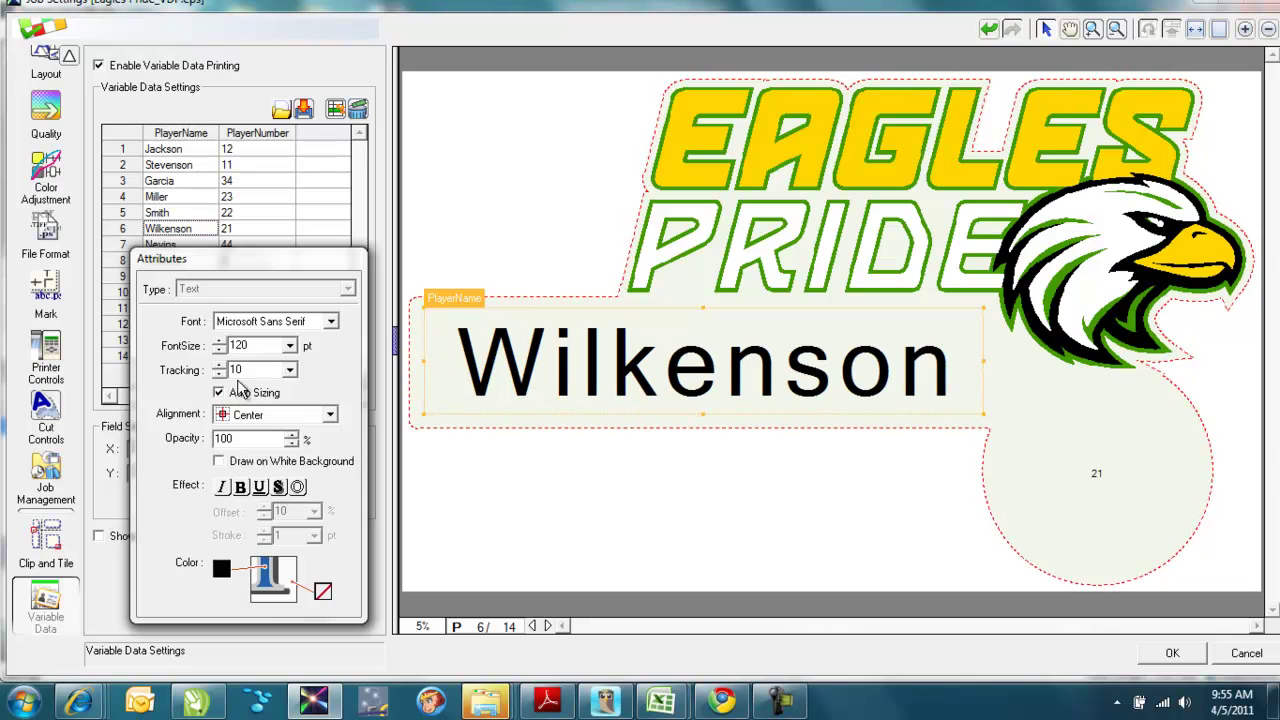
{"action": "left_click", "coordinate": [207, 133]}
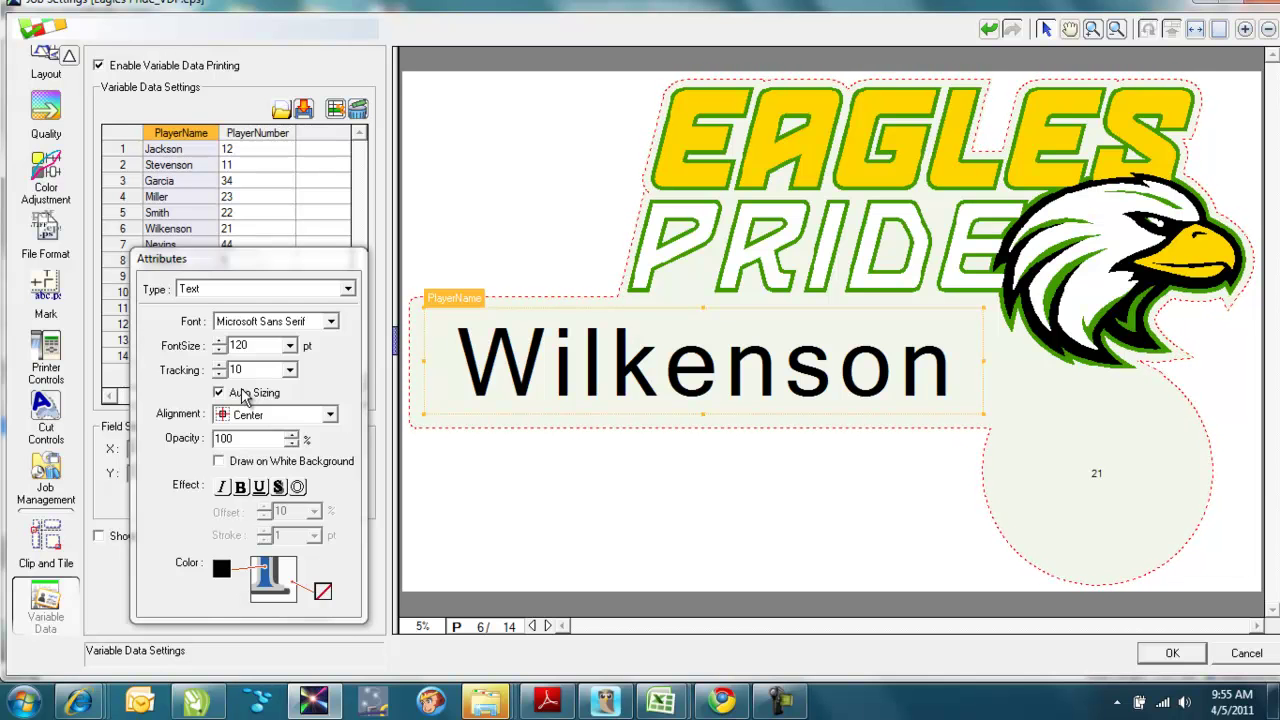
{"action": "left_click", "coordinate": [302, 418]}
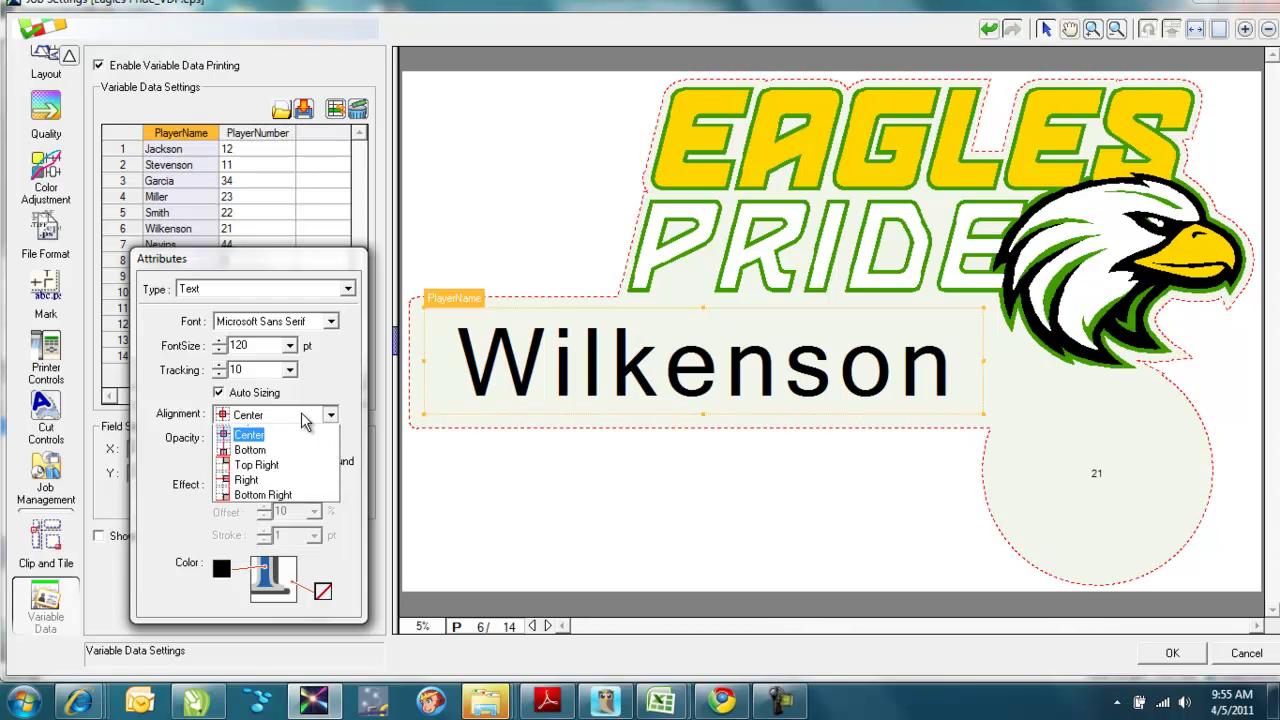
- Keep the player name centred, trying a white background behind it and then removing it
{"action": "left_click", "coordinate": [328, 402]}
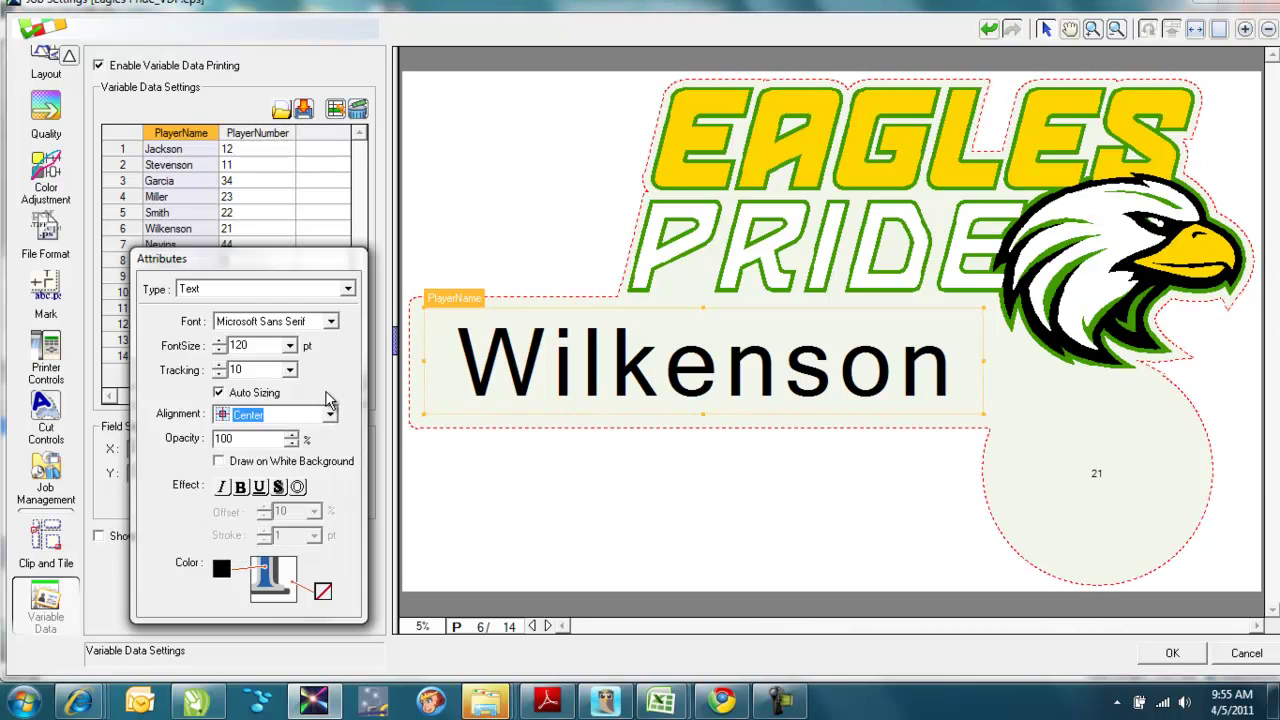
{"action": "left_click", "coordinate": [219, 462]}
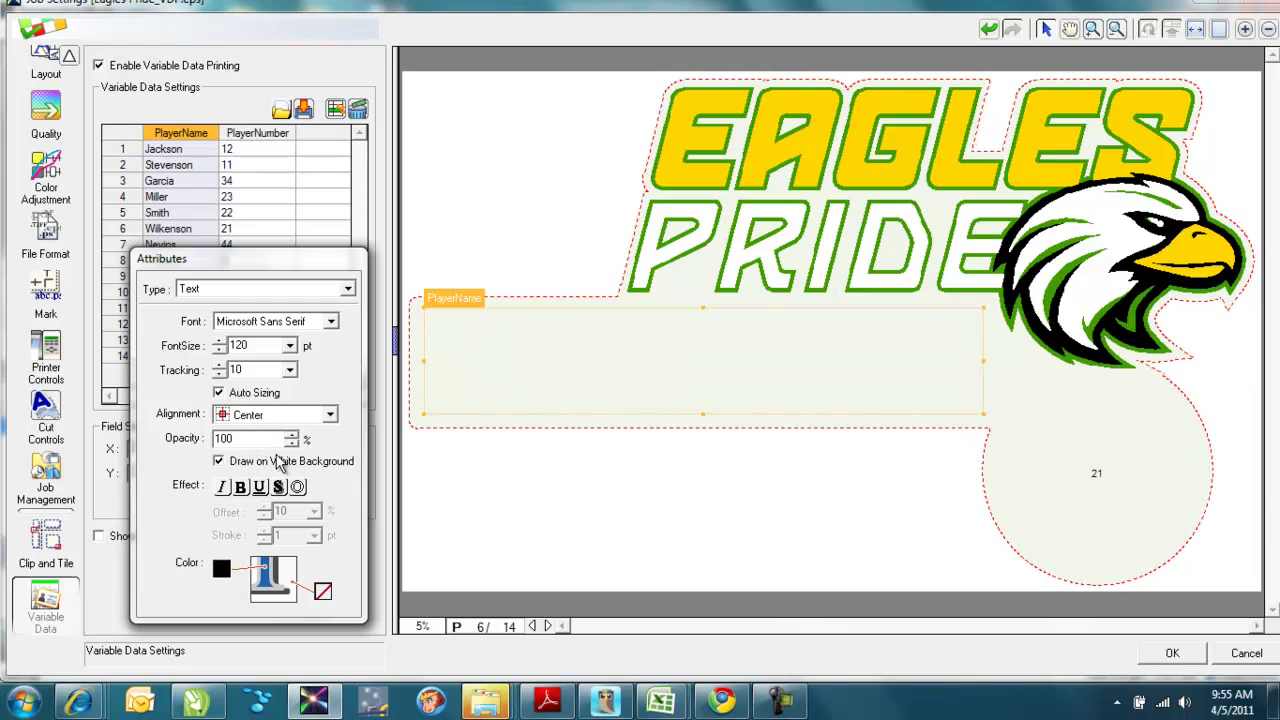
{"action": "left_click_drag", "start_coordinate": [612, 380], "coordinate": [831, 232]}
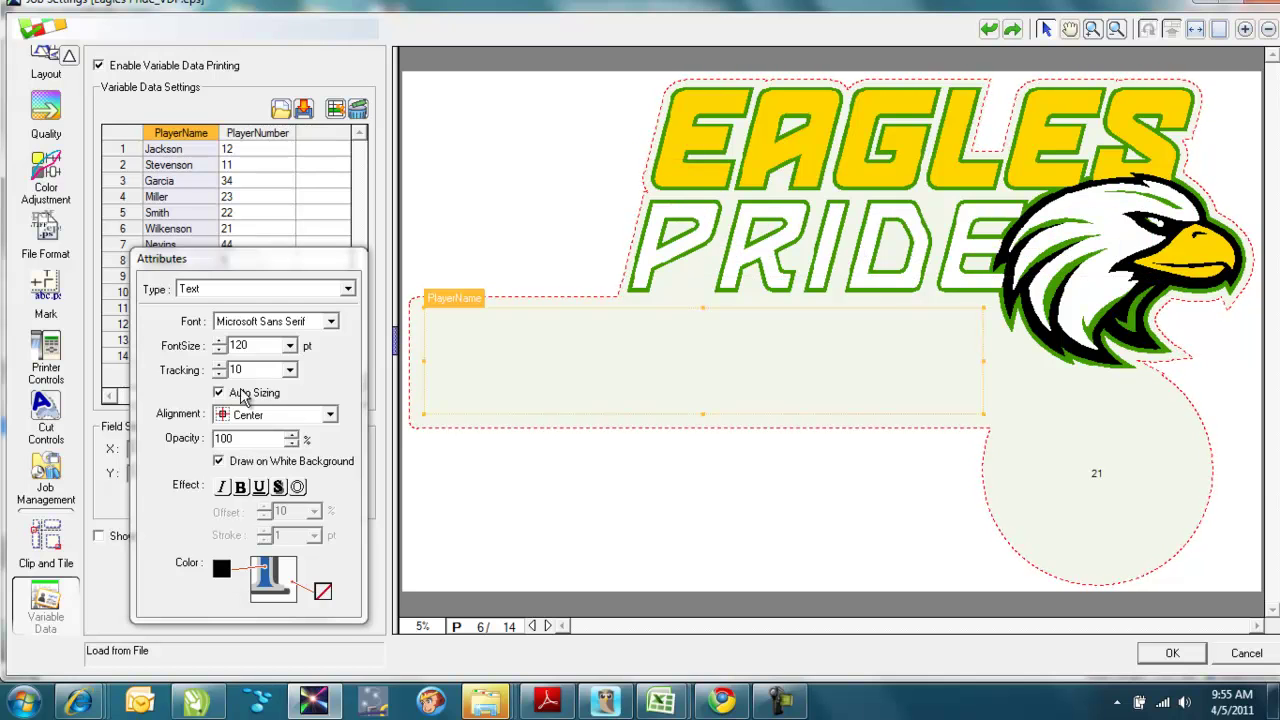
{"action": "left_click", "coordinate": [219, 462]}
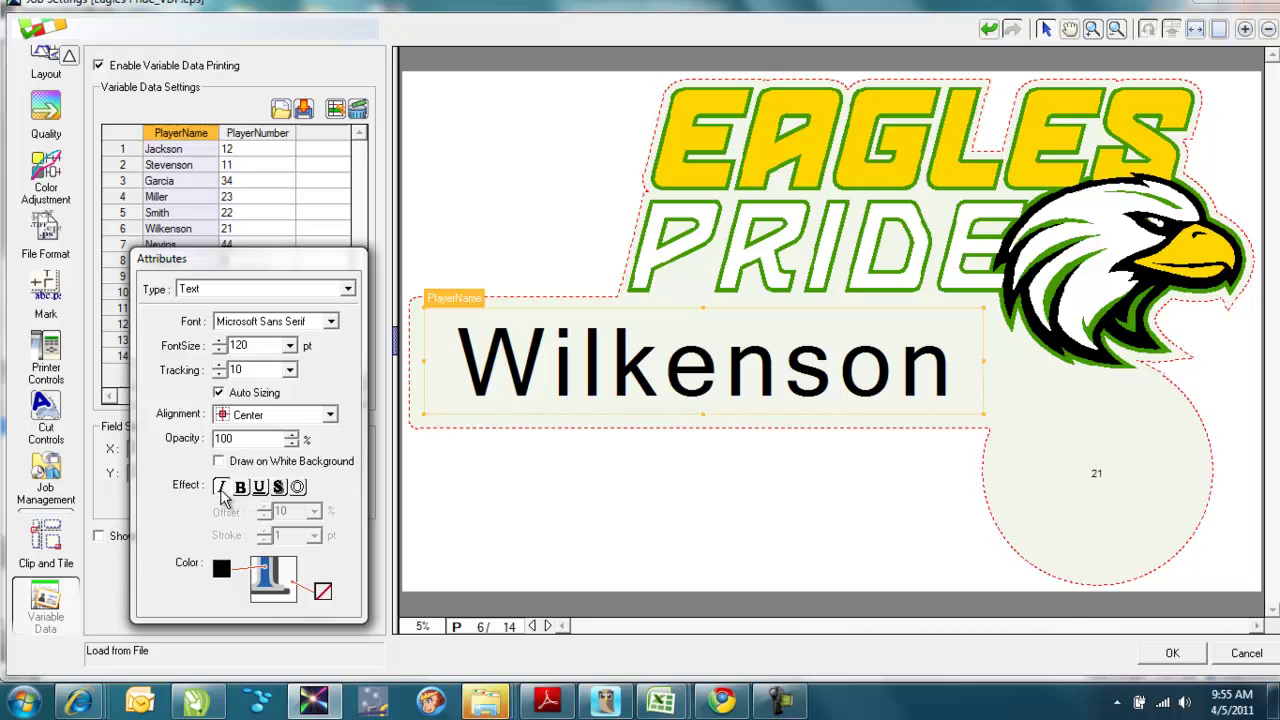
- Give the player name a purple RGB drop shadow at 5% offset, with no outline
{"action": "left_click", "coordinate": [279, 487]}
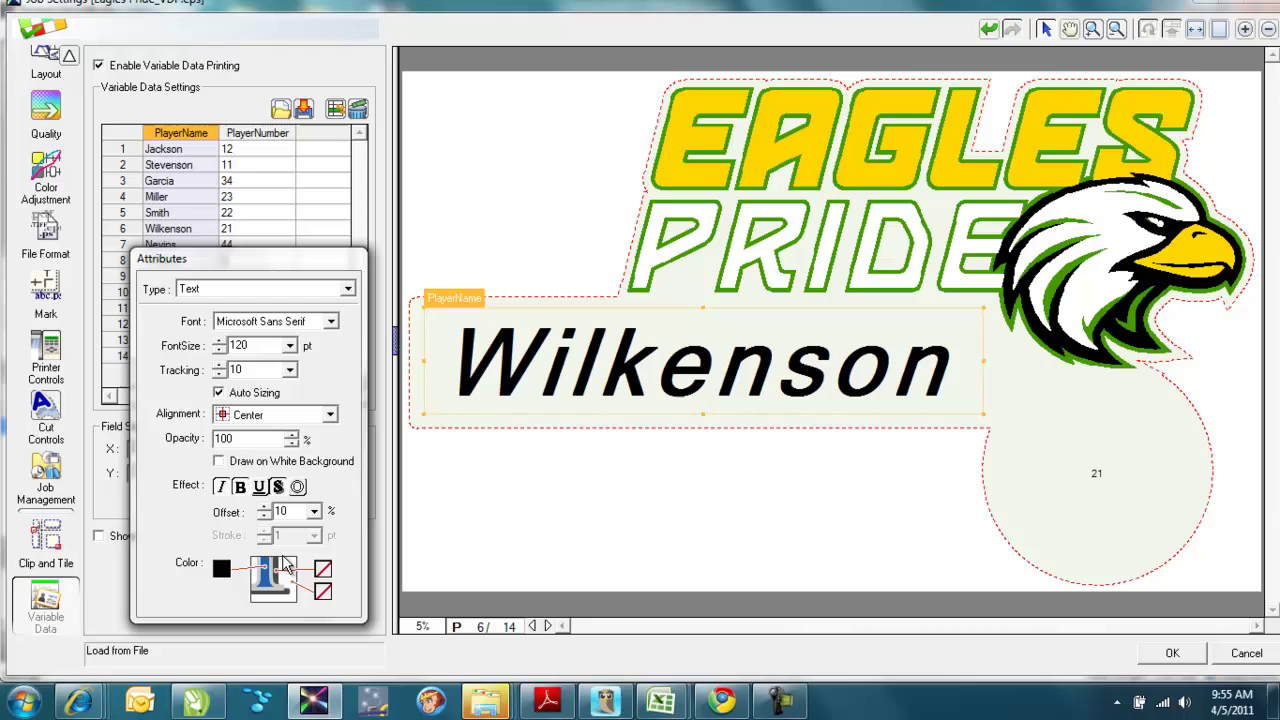
{"action": "left_click", "coordinate": [322, 578]}
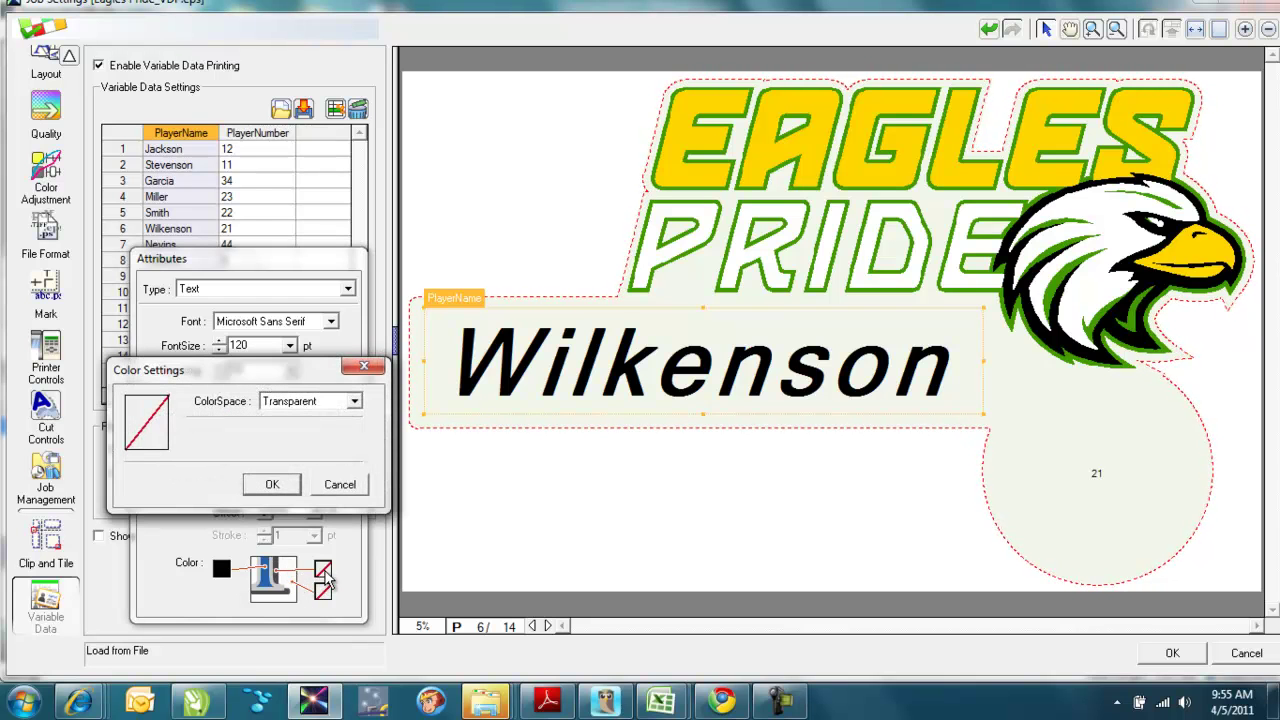
{"action": "left_click", "coordinate": [354, 401]}
{"action": "left_click", "coordinate": [330, 416]}
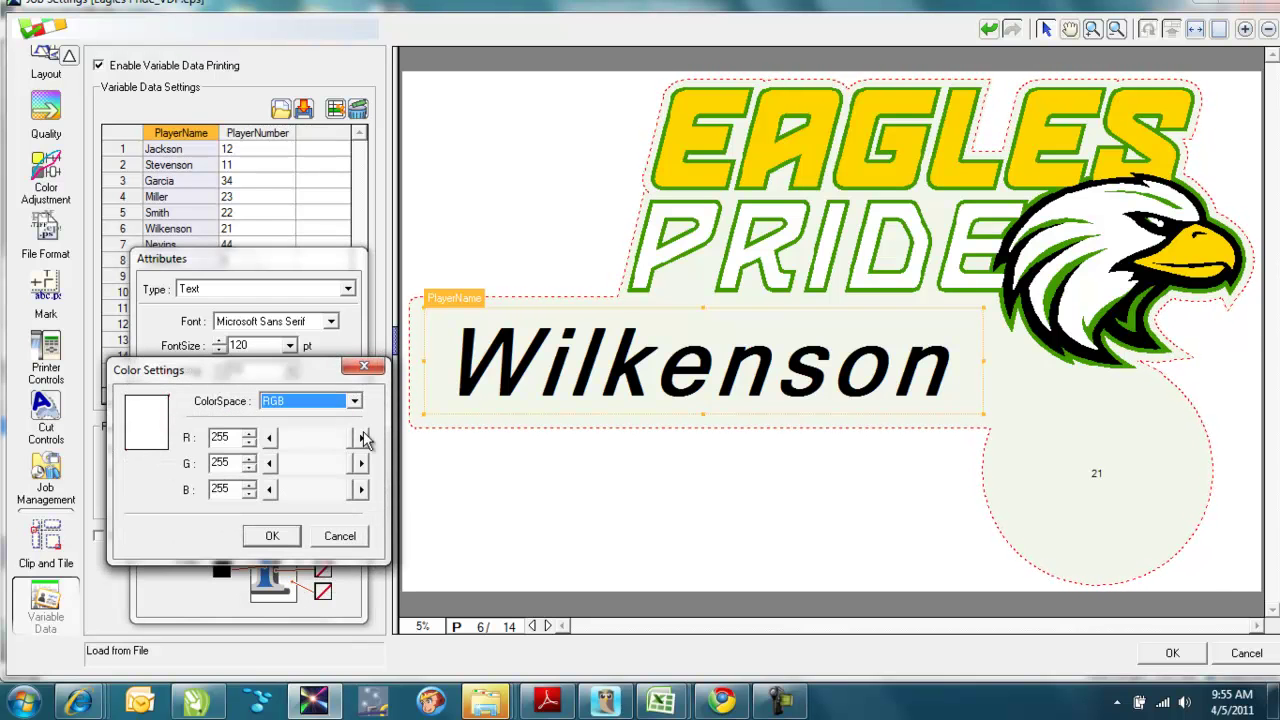
{"action": "left_click_drag", "start_coordinate": [344, 445], "coordinate": [292, 487]}
{"action": "left_click", "coordinate": [272, 537]}
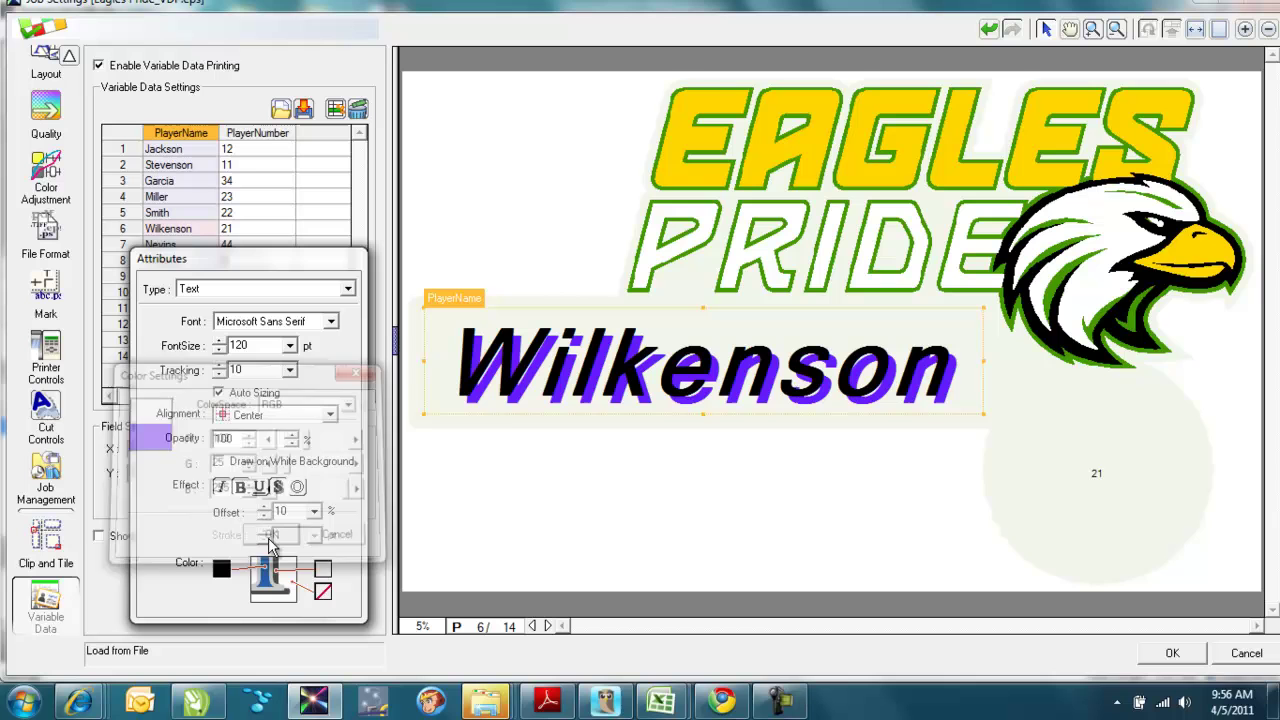
{"action": "left_click", "coordinate": [314, 512]}
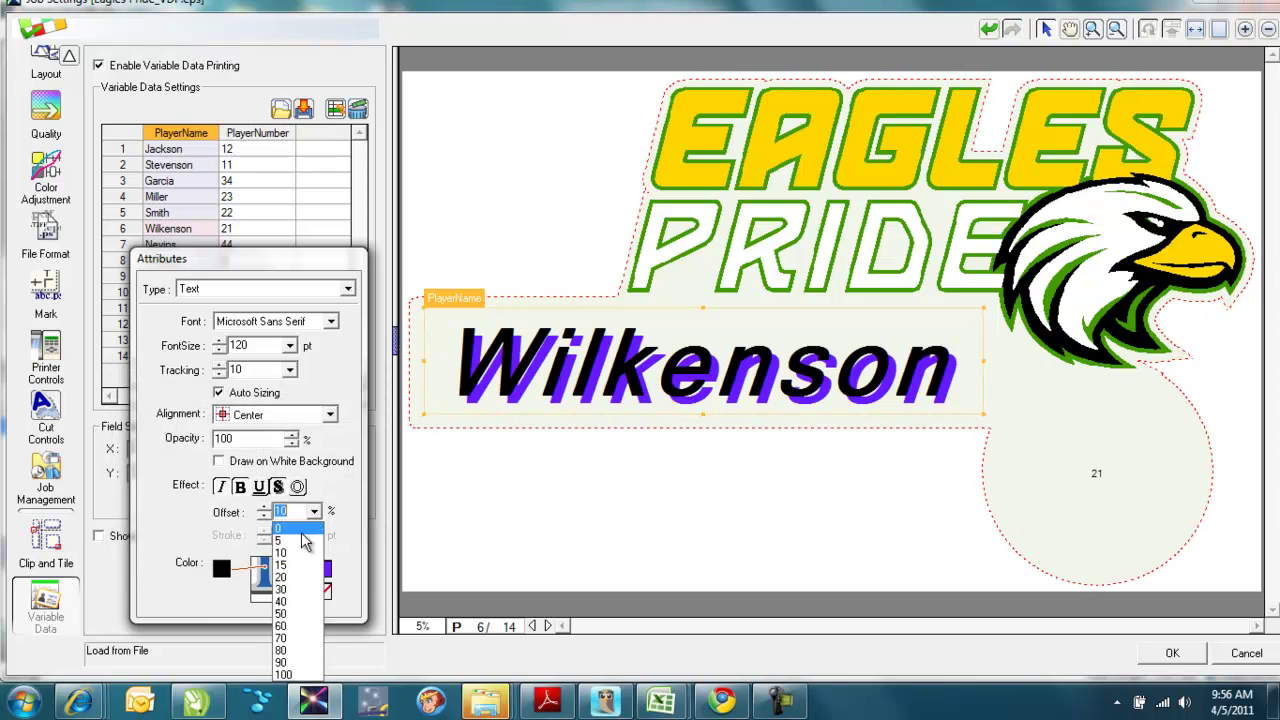
{"action": "left_click", "coordinate": [303, 548]}
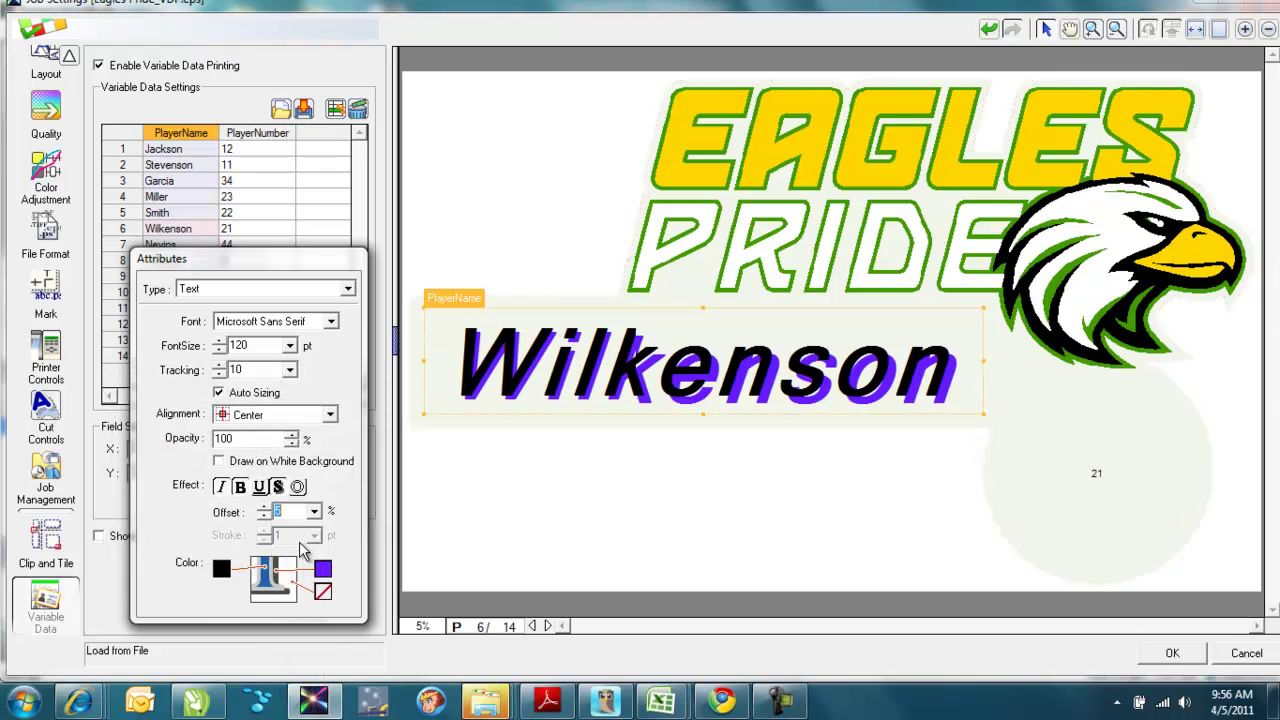
{"action": "left_click", "coordinate": [299, 487]}
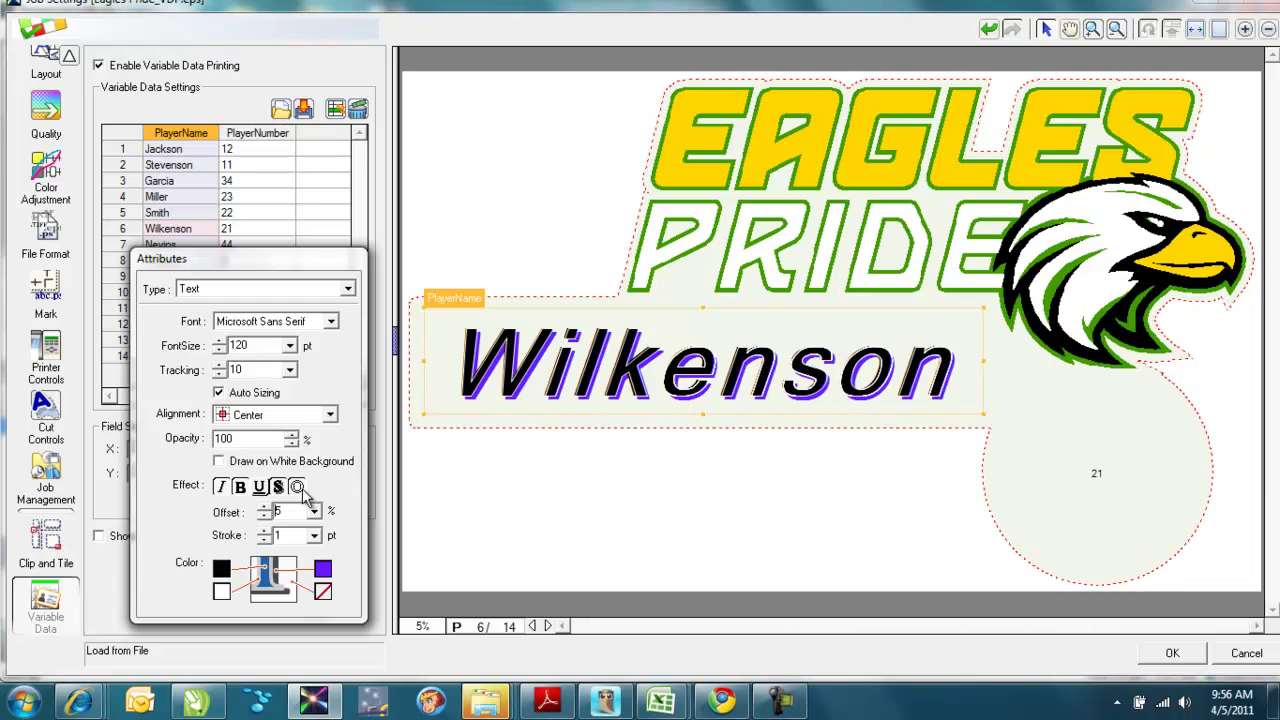
{"action": "left_click", "coordinate": [298, 487]}
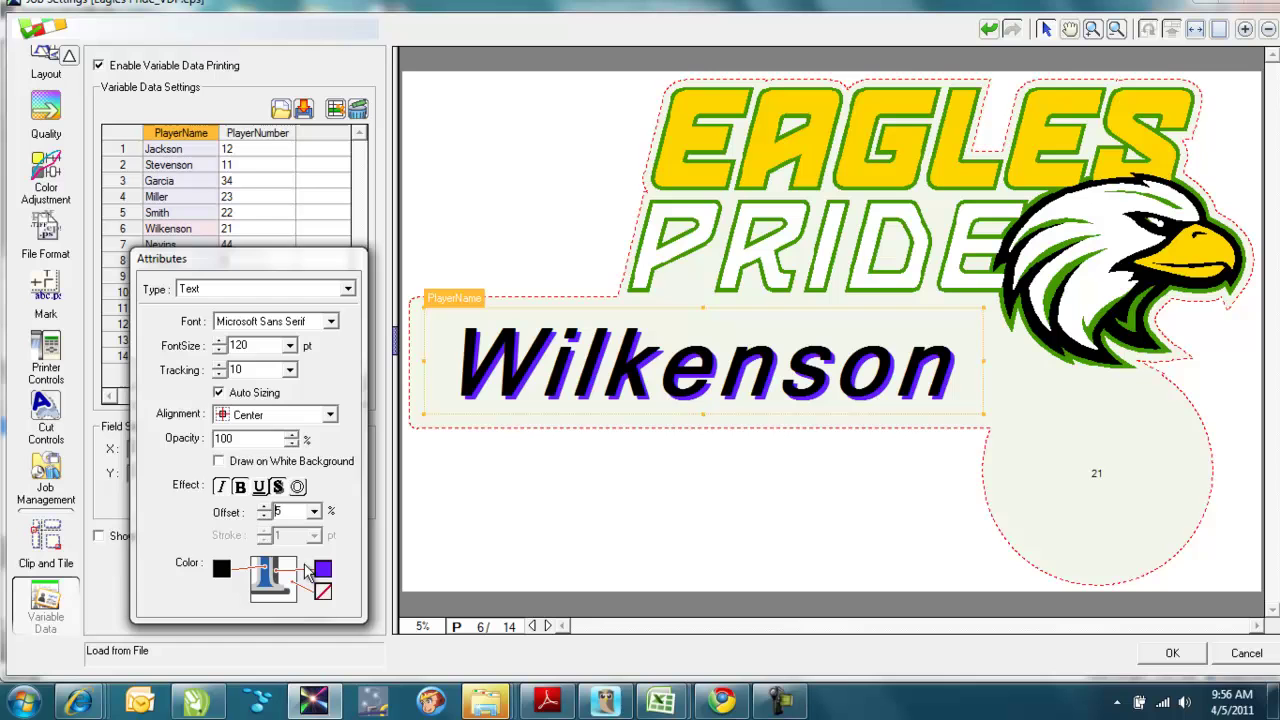
- Try a cyan RGB background on the name field, then switch its ColorSpace to Transparent
{"action": "left_click", "coordinate": [321, 594]}
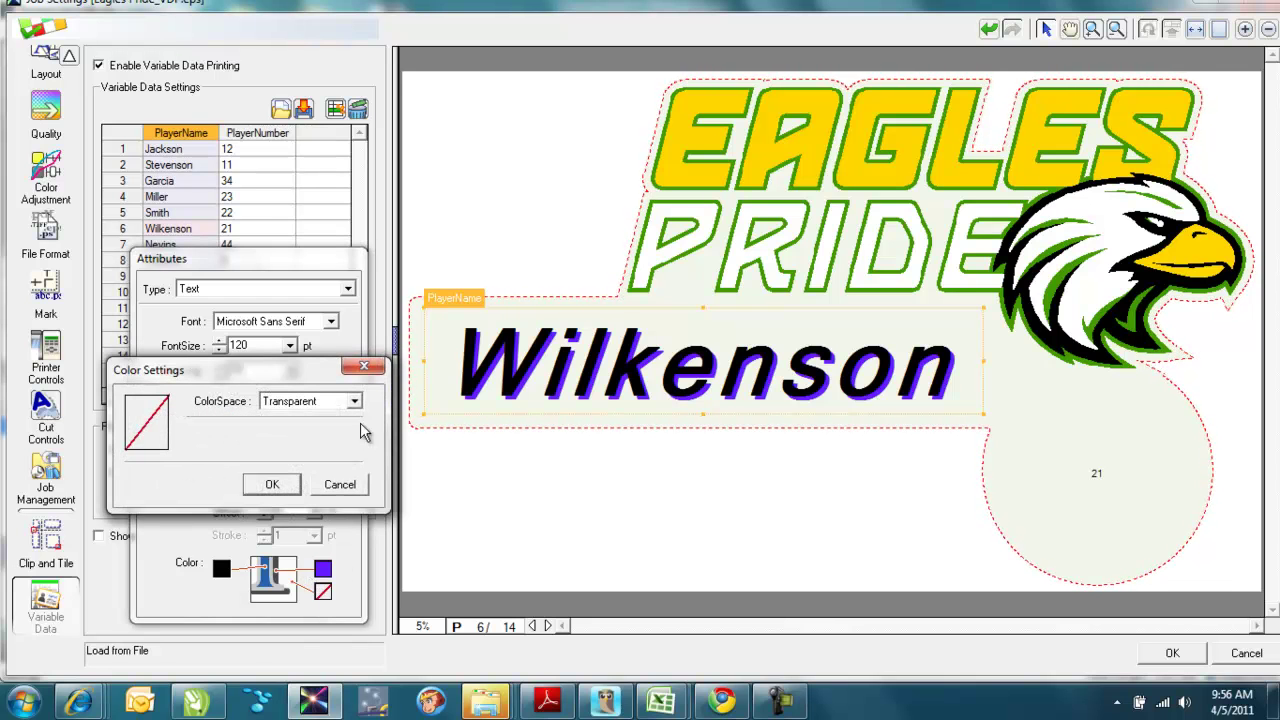
{"action": "left_click", "coordinate": [352, 401]}
{"action": "left_click", "coordinate": [328, 419]}
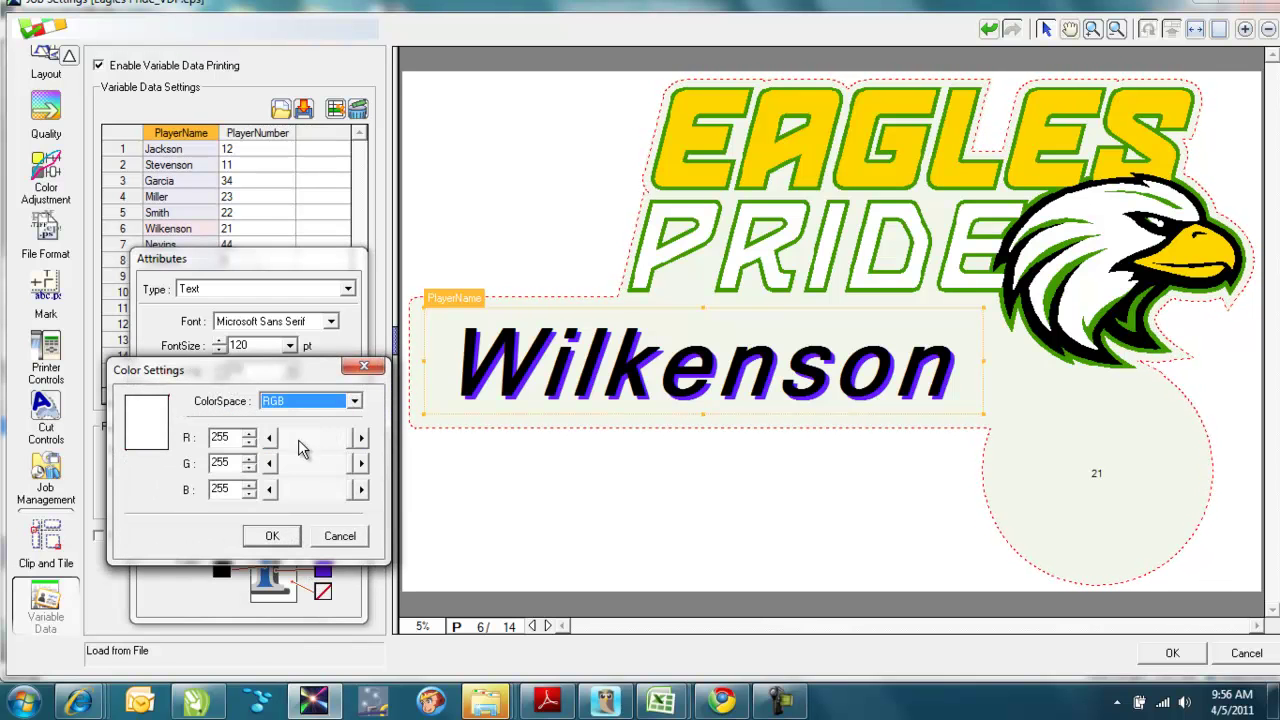
{"action": "left_click_drag", "start_coordinate": [319, 446], "coordinate": [291, 450]}
{"action": "left_click", "coordinate": [288, 541]}
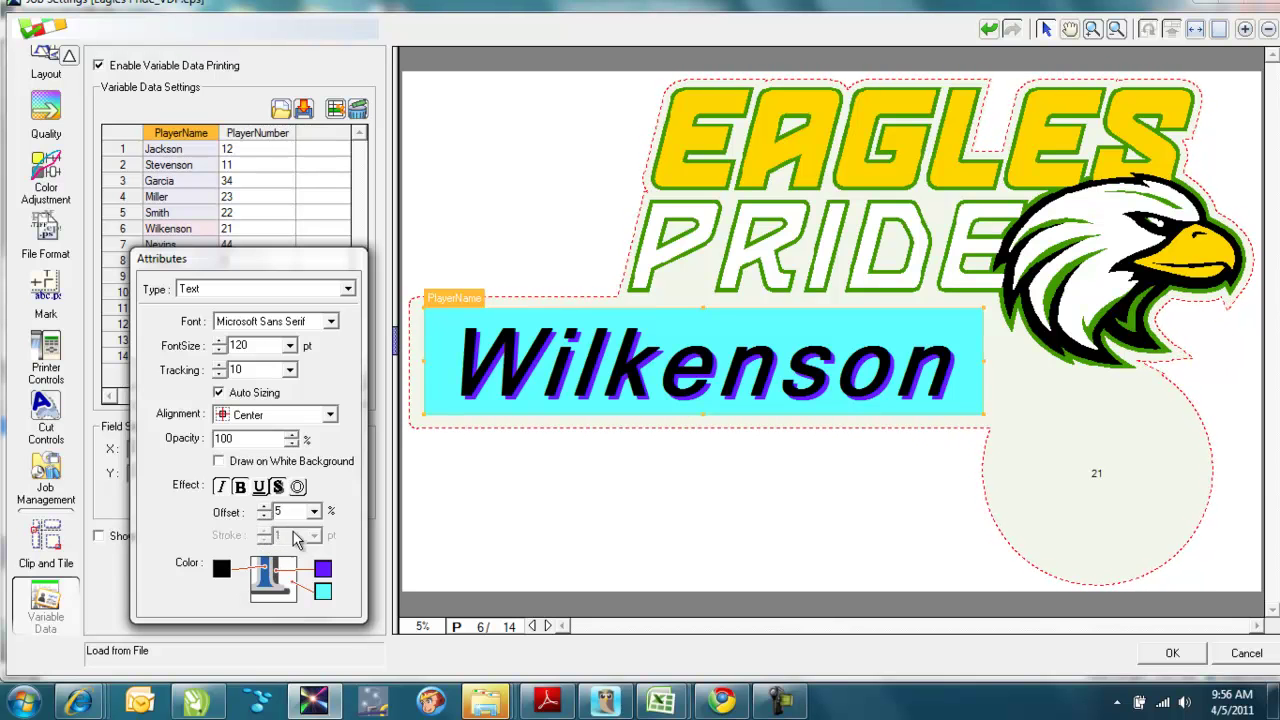
{"action": "left_click", "coordinate": [322, 591]}
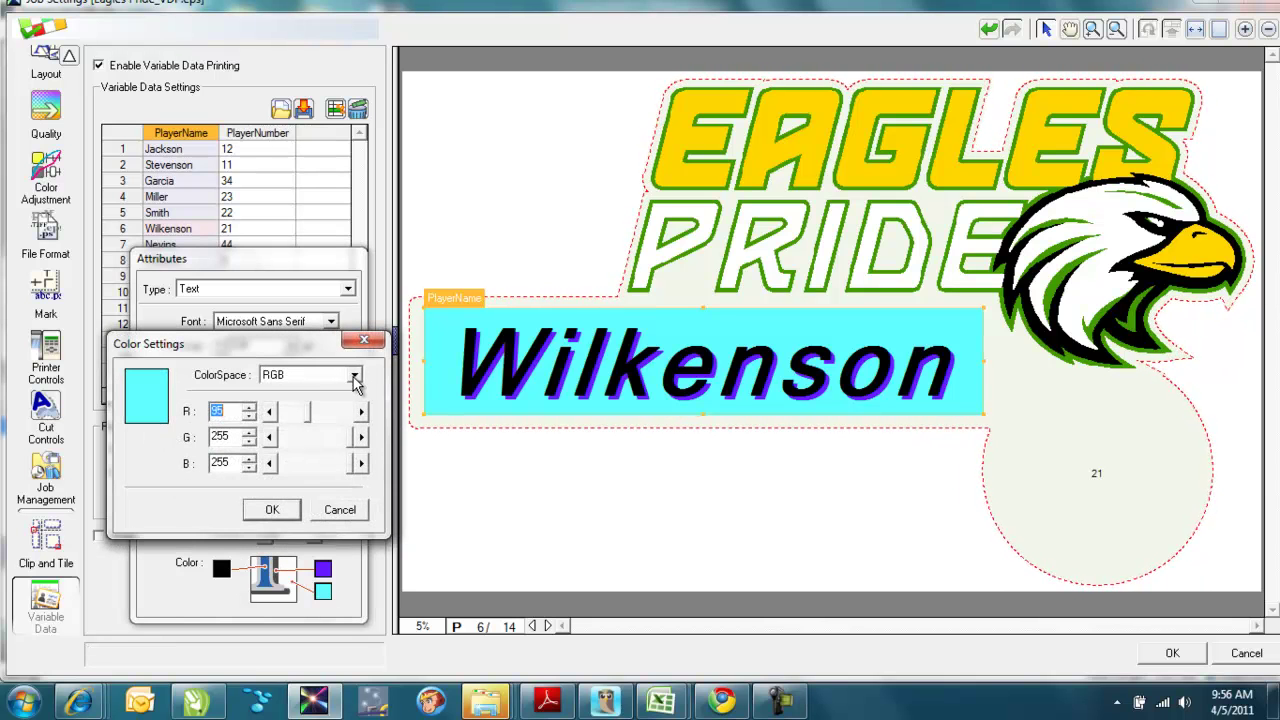
{"action": "left_click", "coordinate": [355, 383]}
{"action": "left_click", "coordinate": [341, 421]}
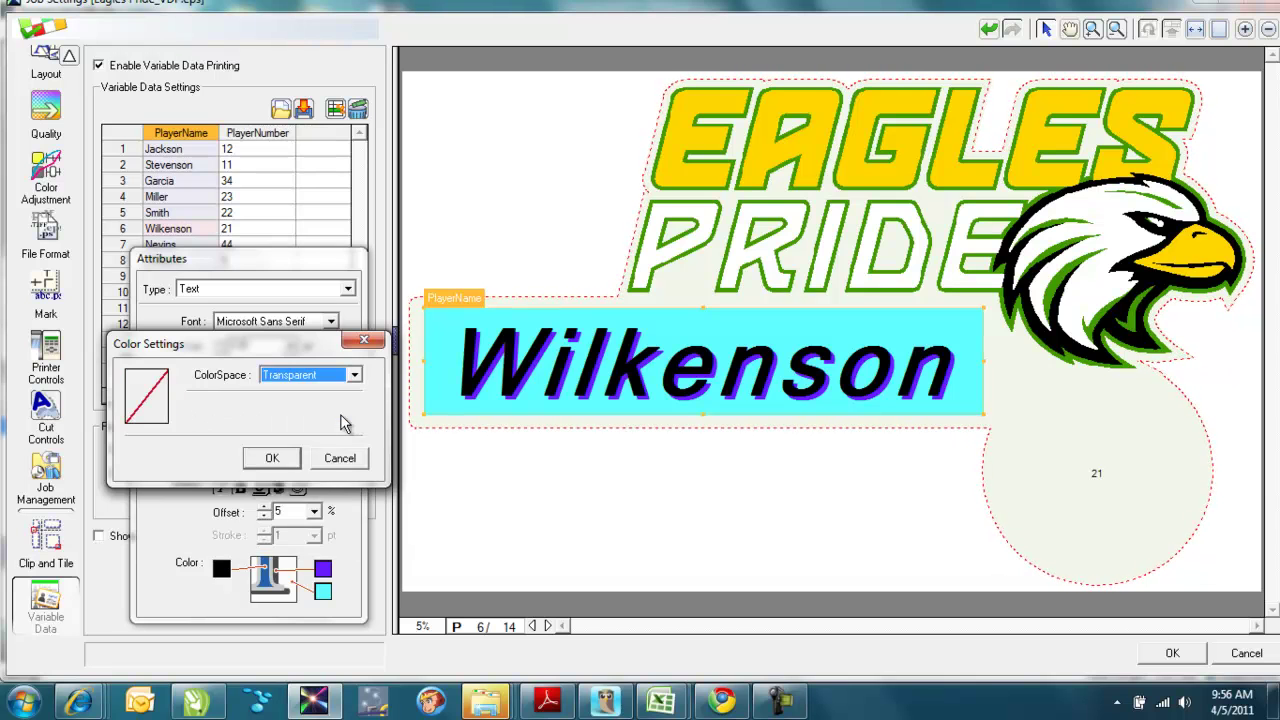
{"action": "left_click", "coordinate": [290, 460]}
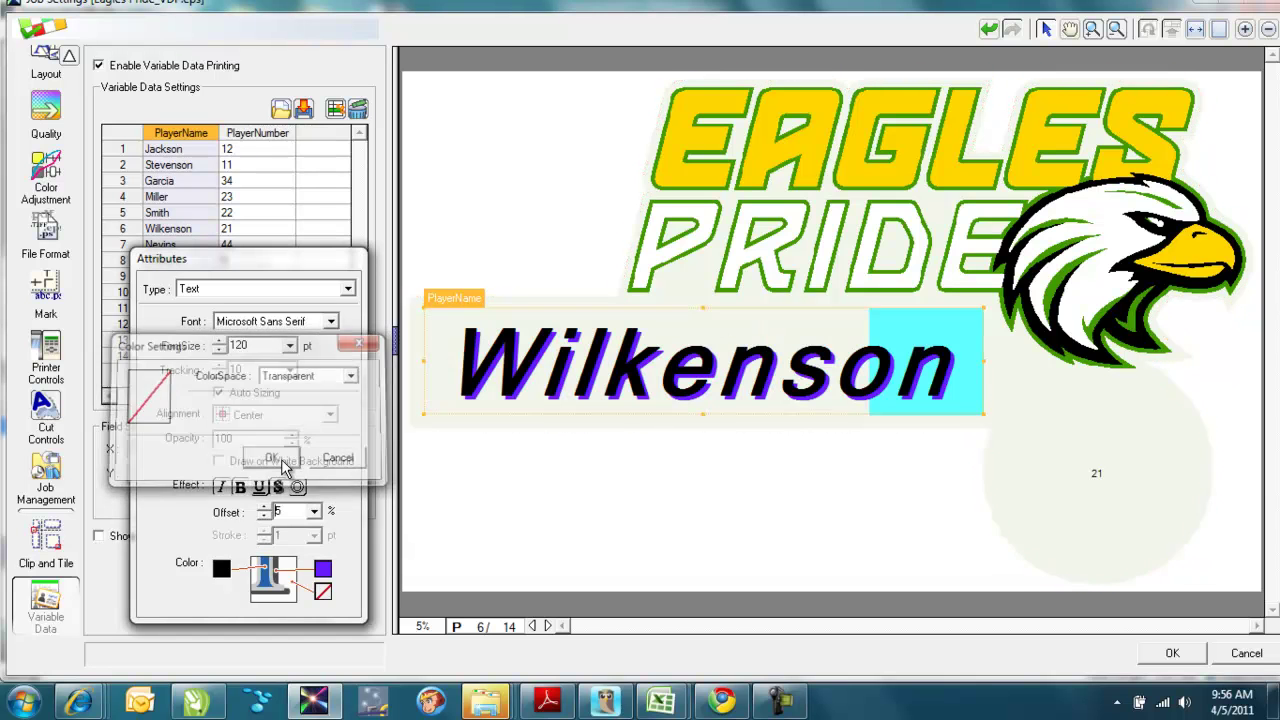
- Style the PlayerNumber field as bold 100 pt Arial, showing number 21
{"action": "left_click", "coordinate": [268, 138]}
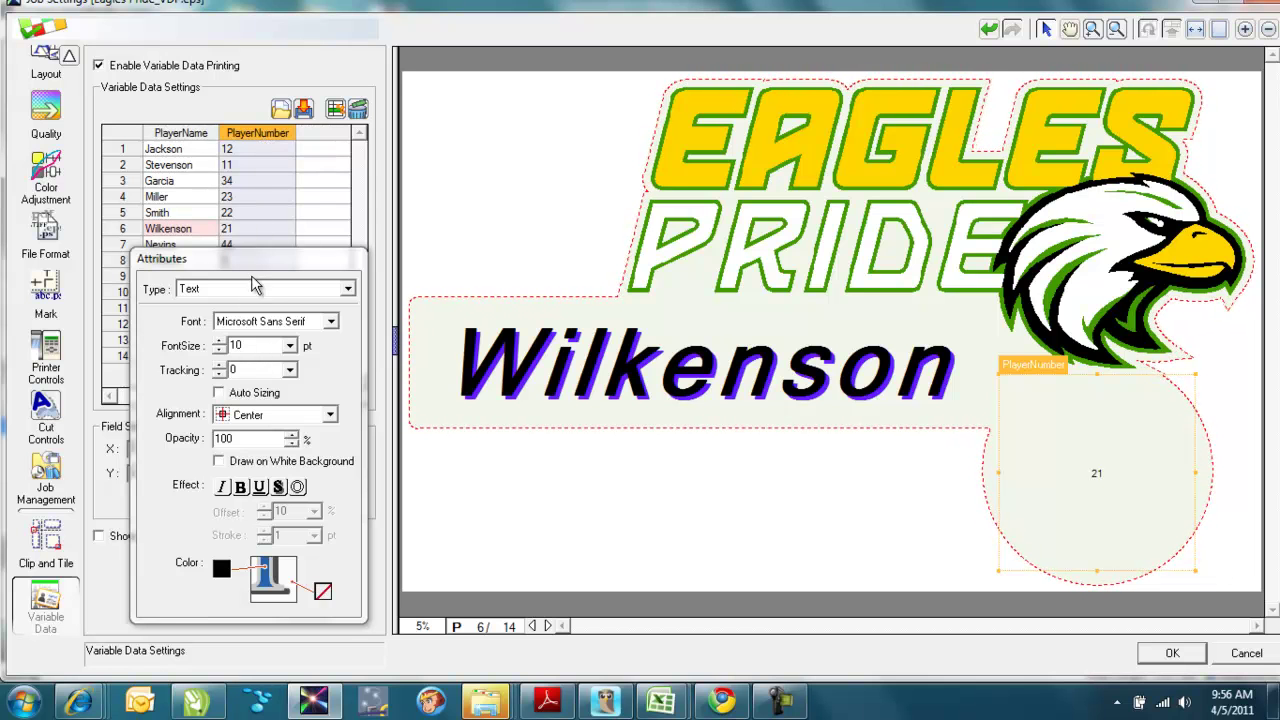
{"action": "double_click", "coordinate": [249, 347]}
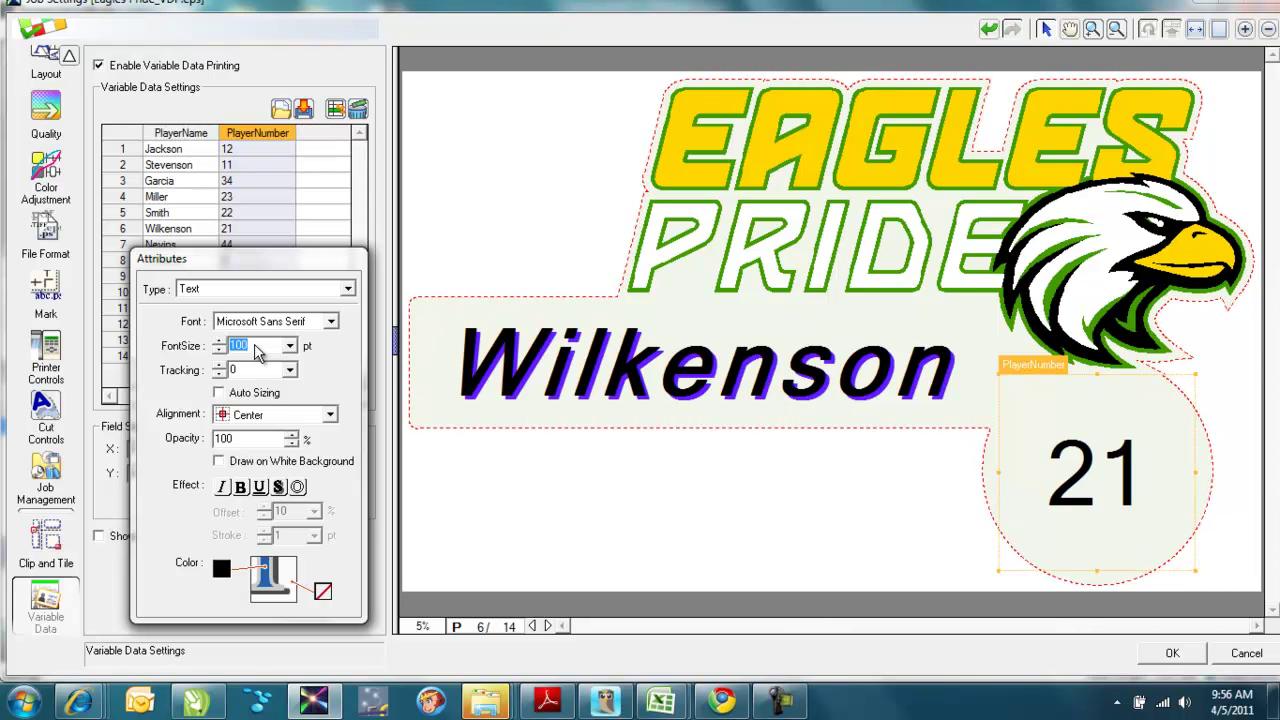
{"action": "left_click", "coordinate": [332, 322]}
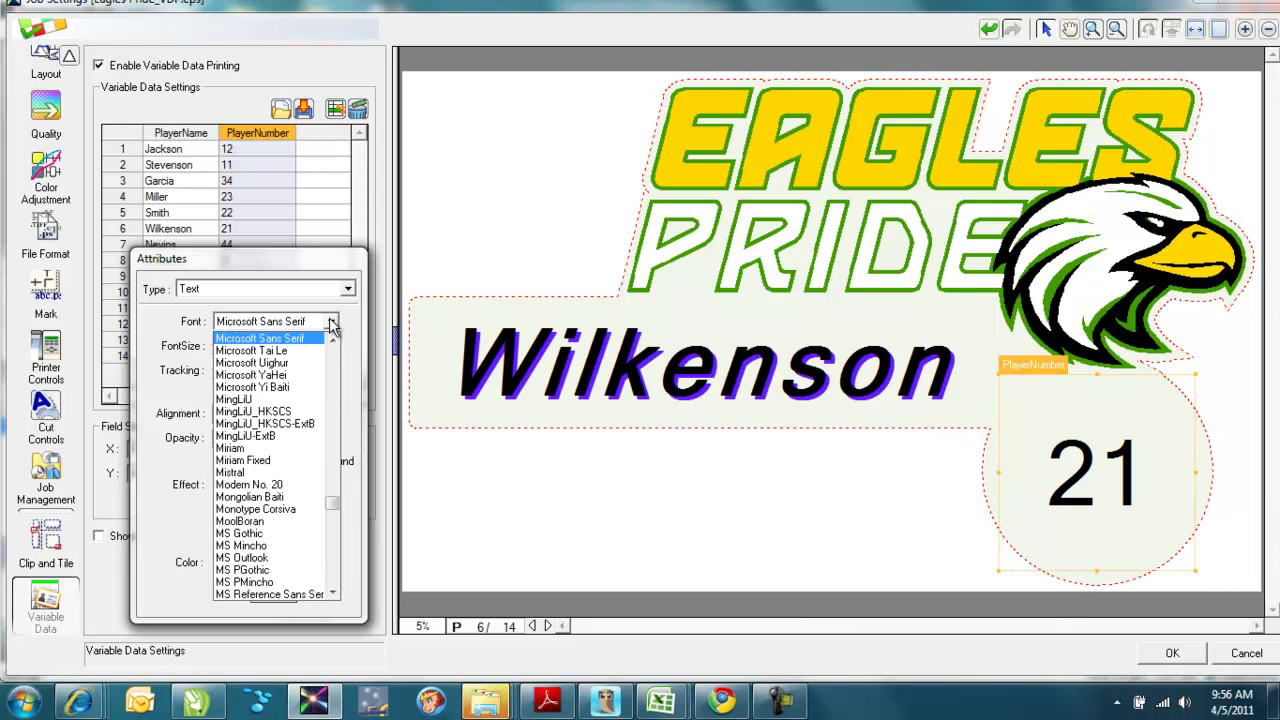
{"action": "left_click_drag", "start_coordinate": [334, 503], "coordinate": [346, 378]}
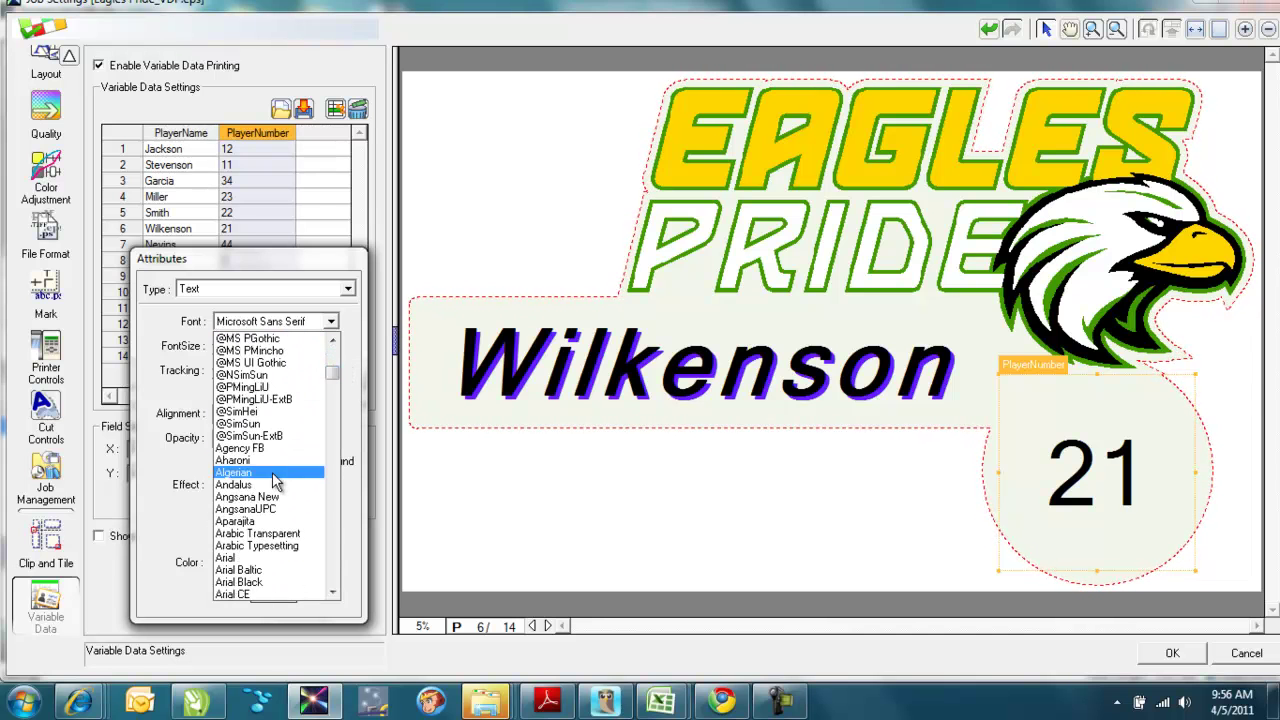
{"action": "left_click", "coordinate": [252, 560]}
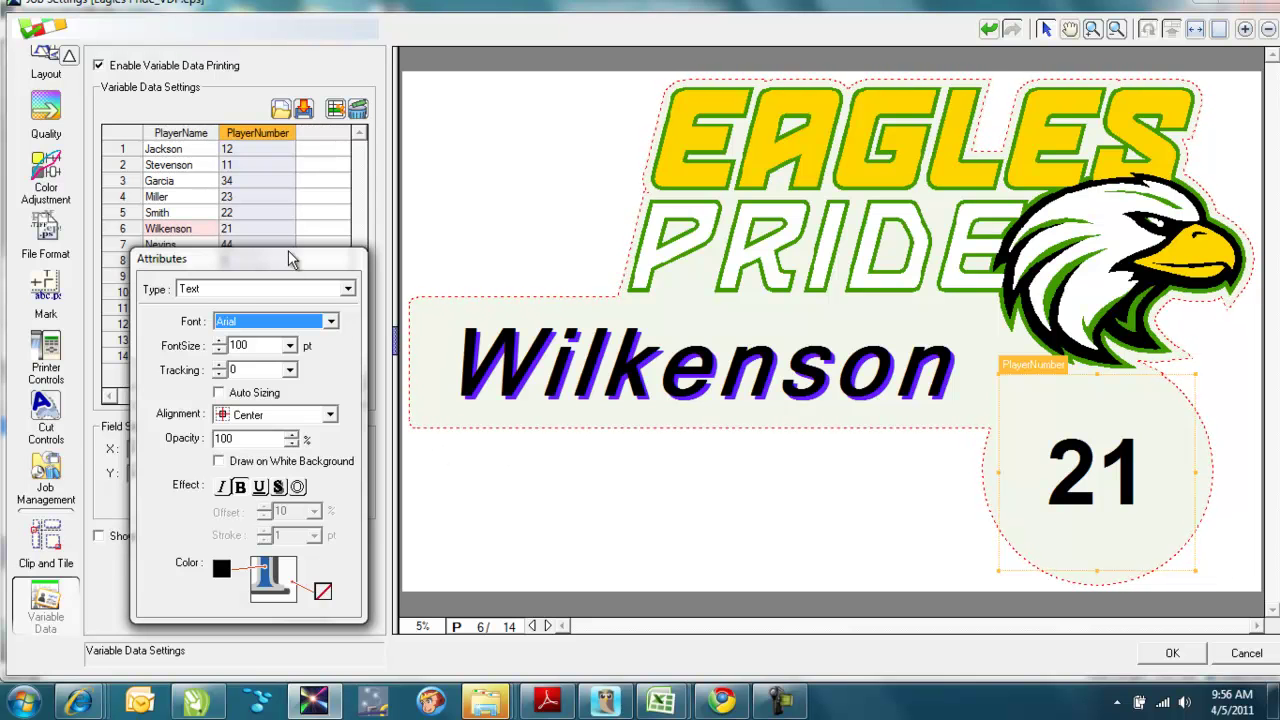
{"action": "left_click_drag", "start_coordinate": [288, 264], "coordinate": [898, 188]}
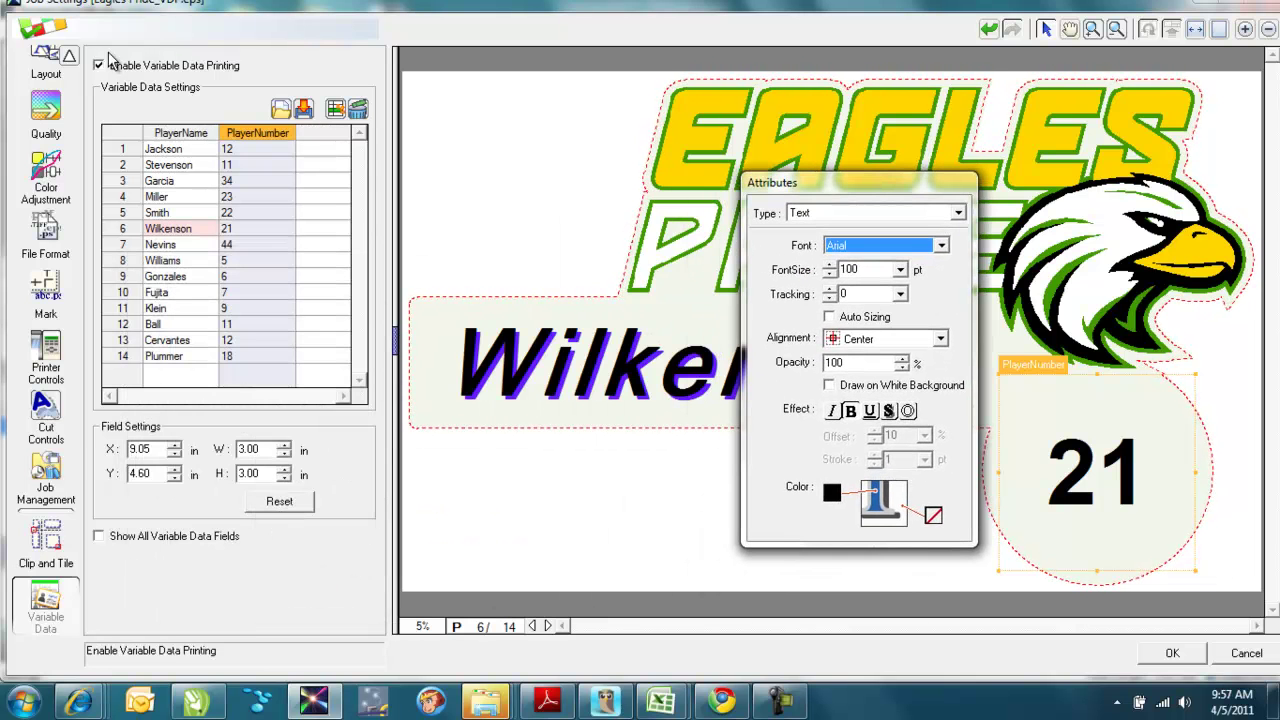
- Preview the tiled sheet of Eagles Pride name tags, then accept the job settings
{"action": "left_click", "coordinate": [74, 63]}
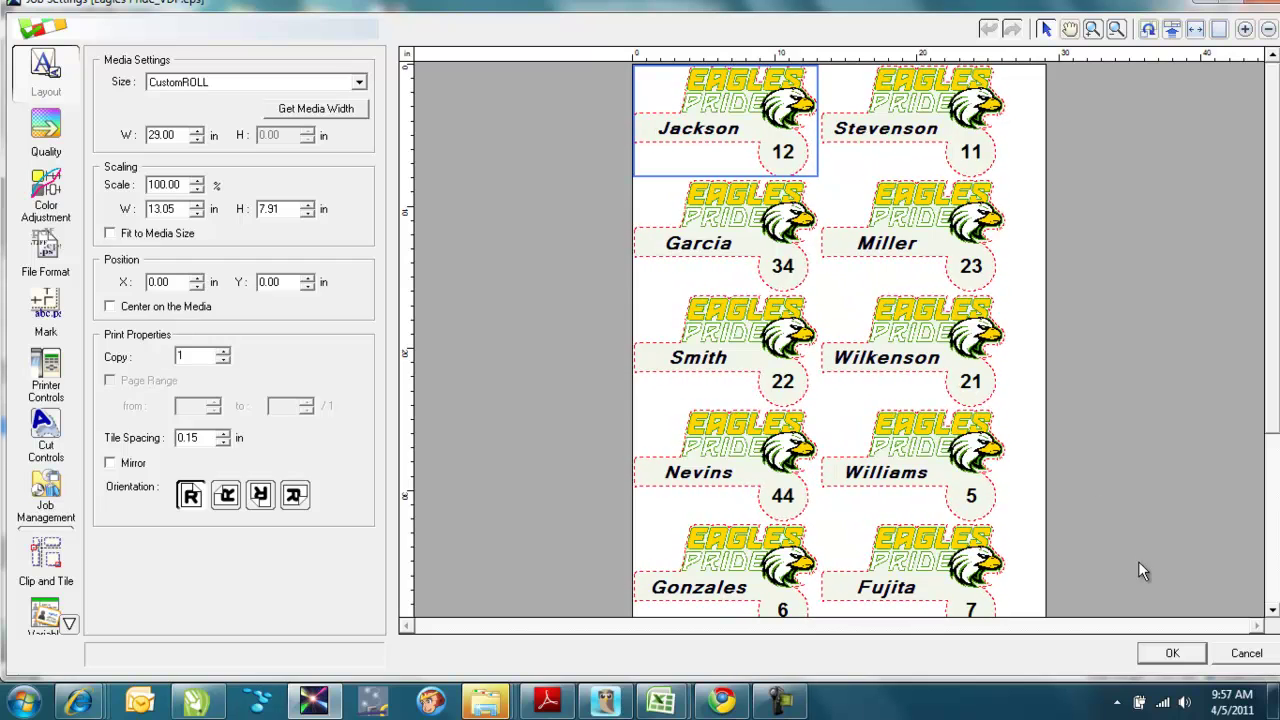
{"action": "left_click", "coordinate": [1172, 653]}
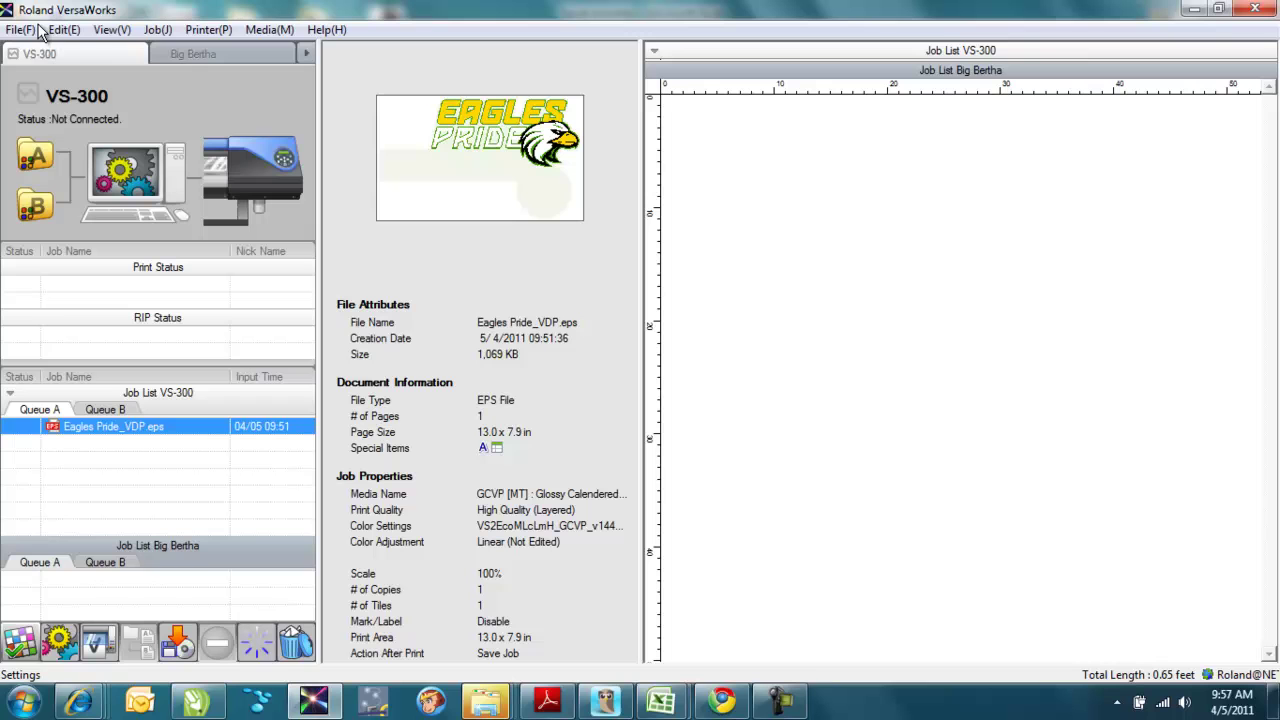
- Add IW property Tag.eps as a new job in Queue A
{"action": "left_click", "coordinate": [24, 30]}
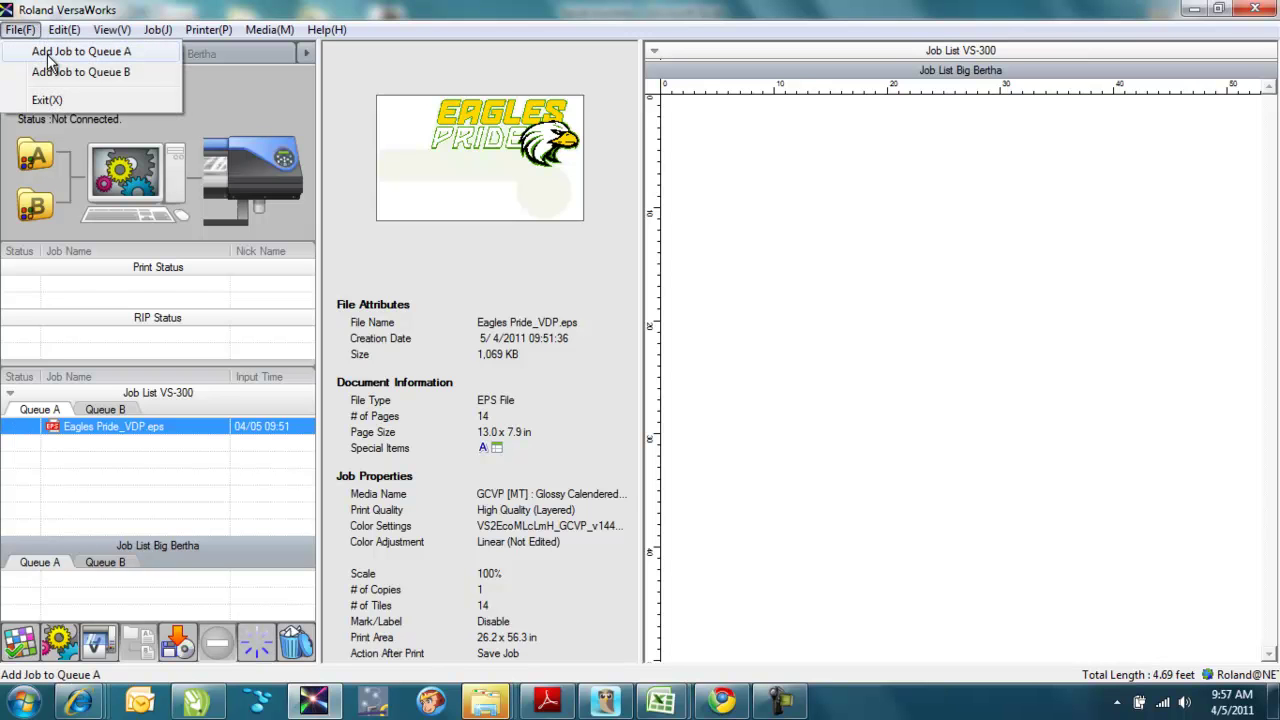
{"action": "left_click", "coordinate": [47, 54]}
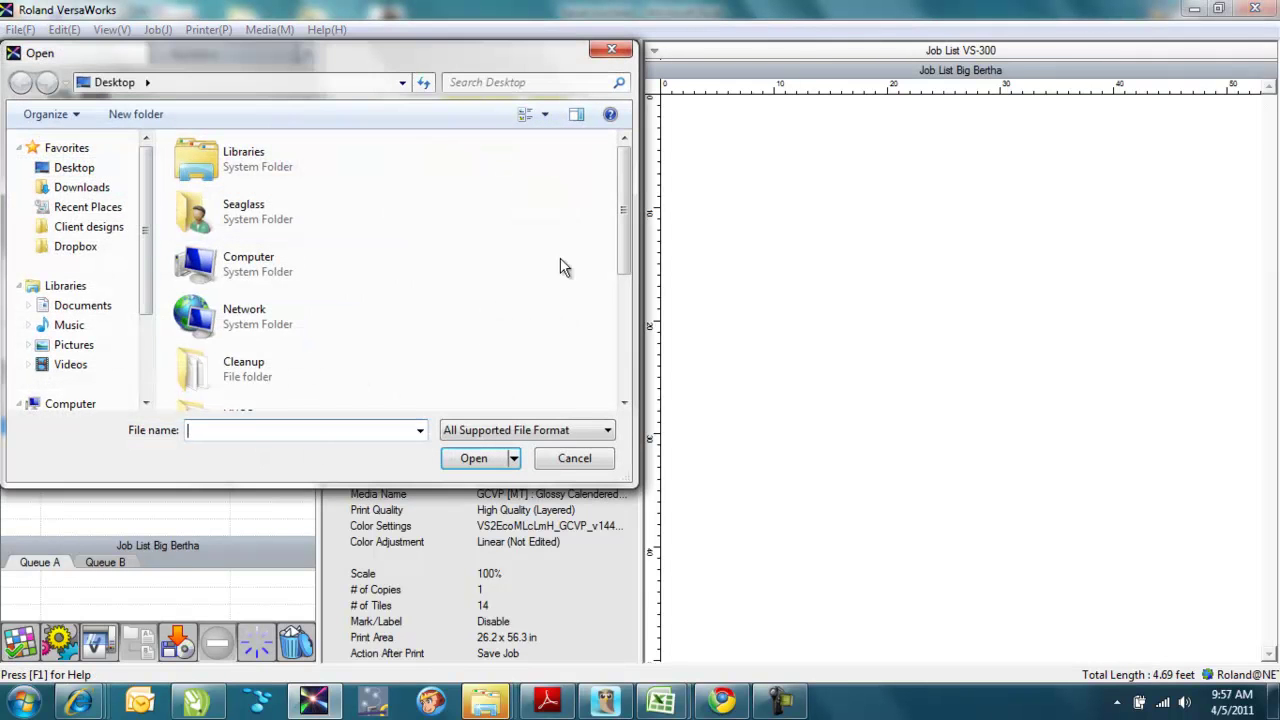
{"action": "left_click_drag", "start_coordinate": [617, 232], "coordinate": [602, 337]}
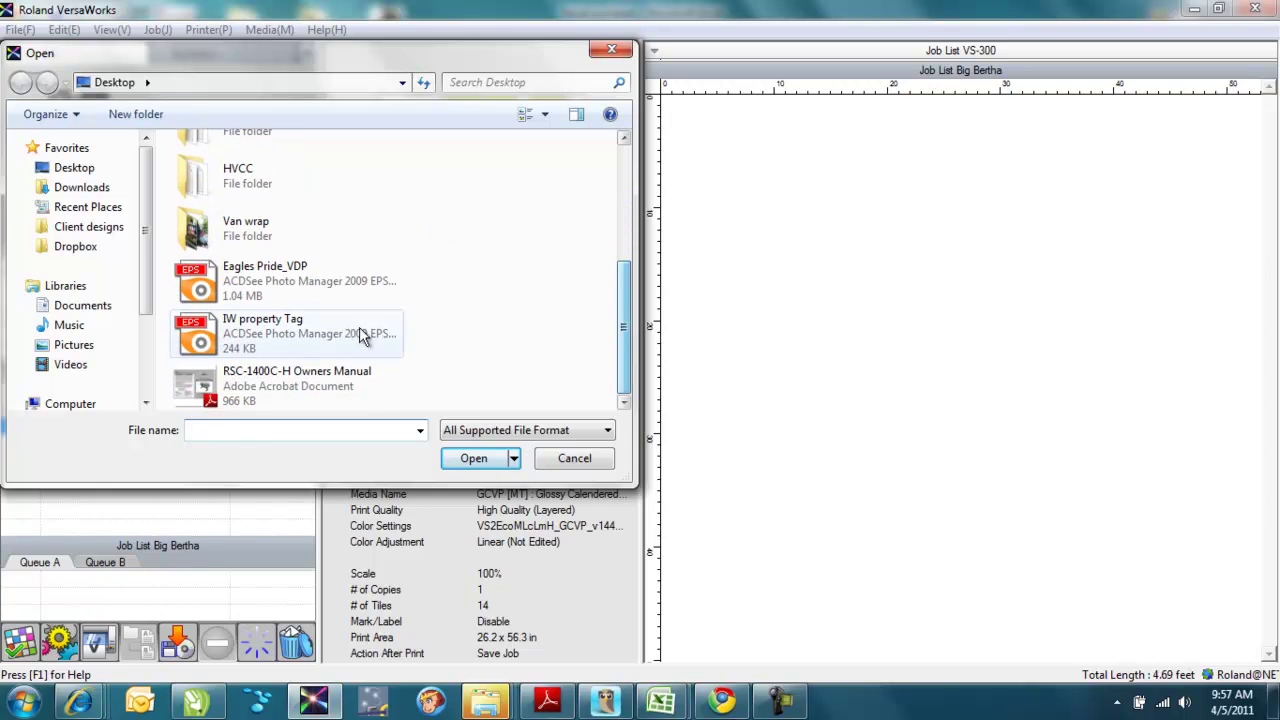
{"action": "left_click", "coordinate": [297, 326]}
{"action": "left_click", "coordinate": [466, 462]}
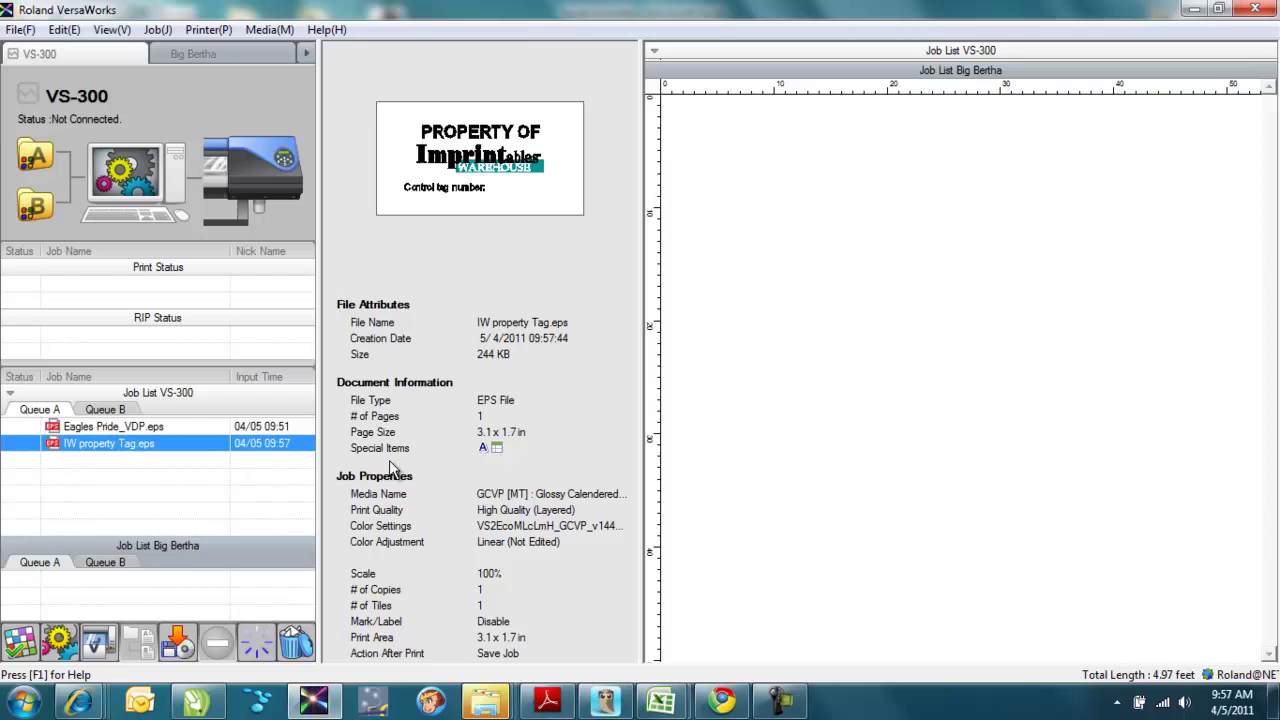
- Enable variable data for the property tag job and load the Serial numbers file
{"action": "double_click", "coordinate": [196, 443]}
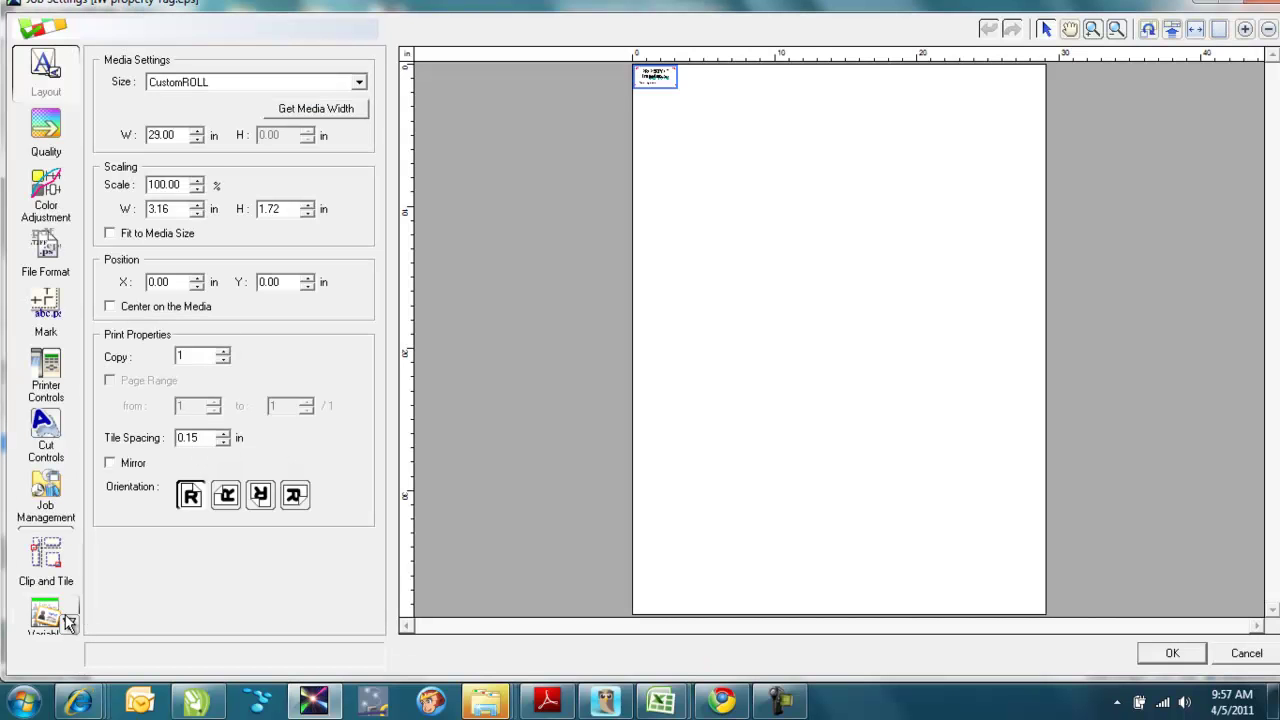
{"action": "left_click", "coordinate": [70, 628]}
{"action": "left_click", "coordinate": [60, 615]}
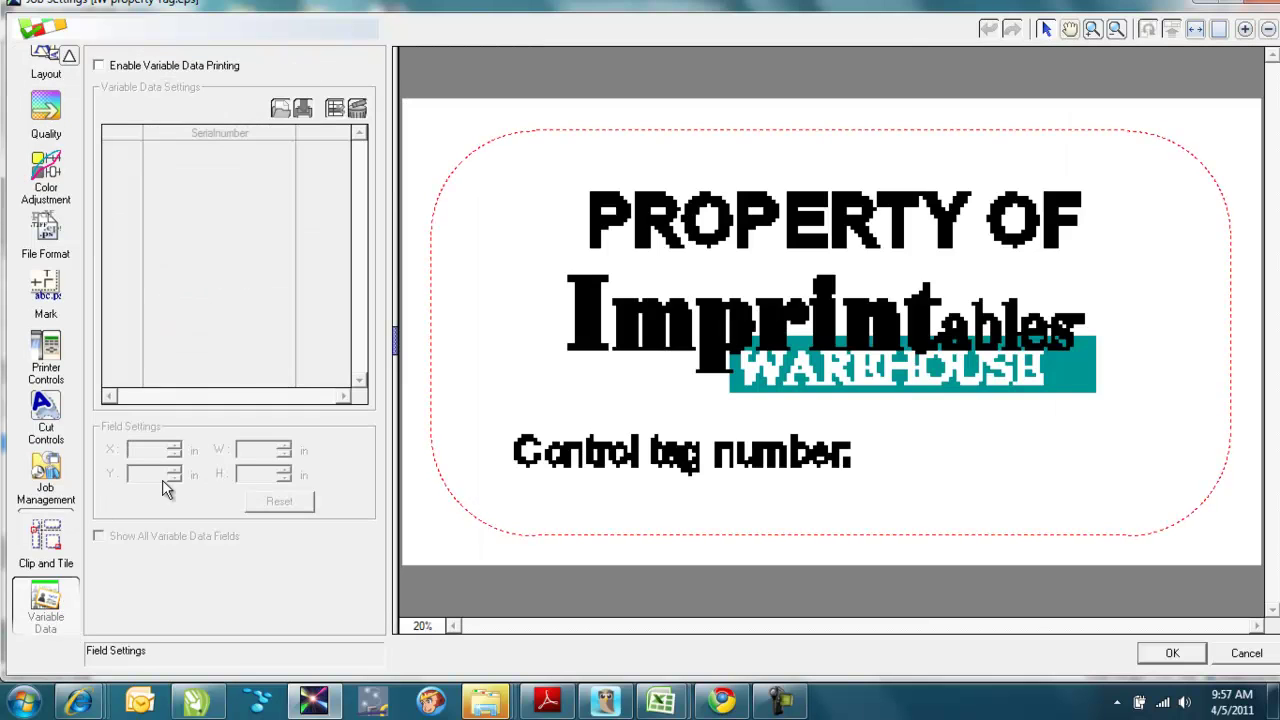
{"action": "left_click", "coordinate": [98, 67]}
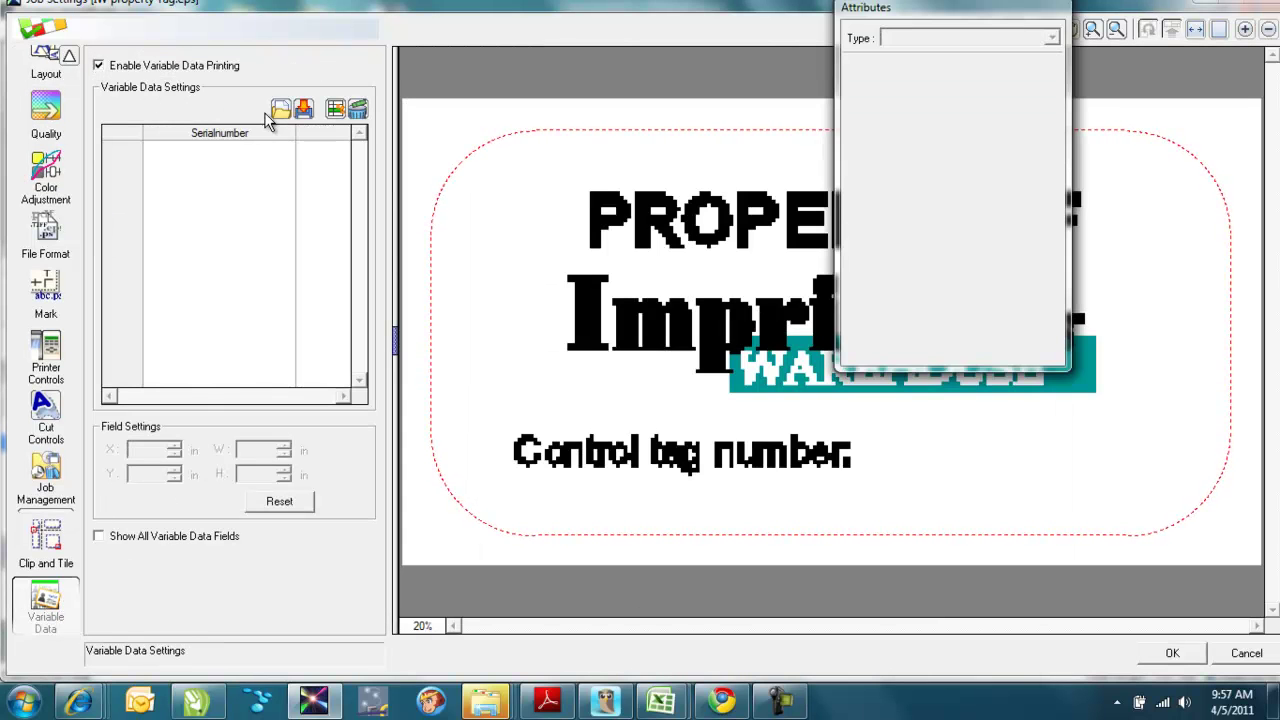
{"action": "left_click", "coordinate": [281, 111]}
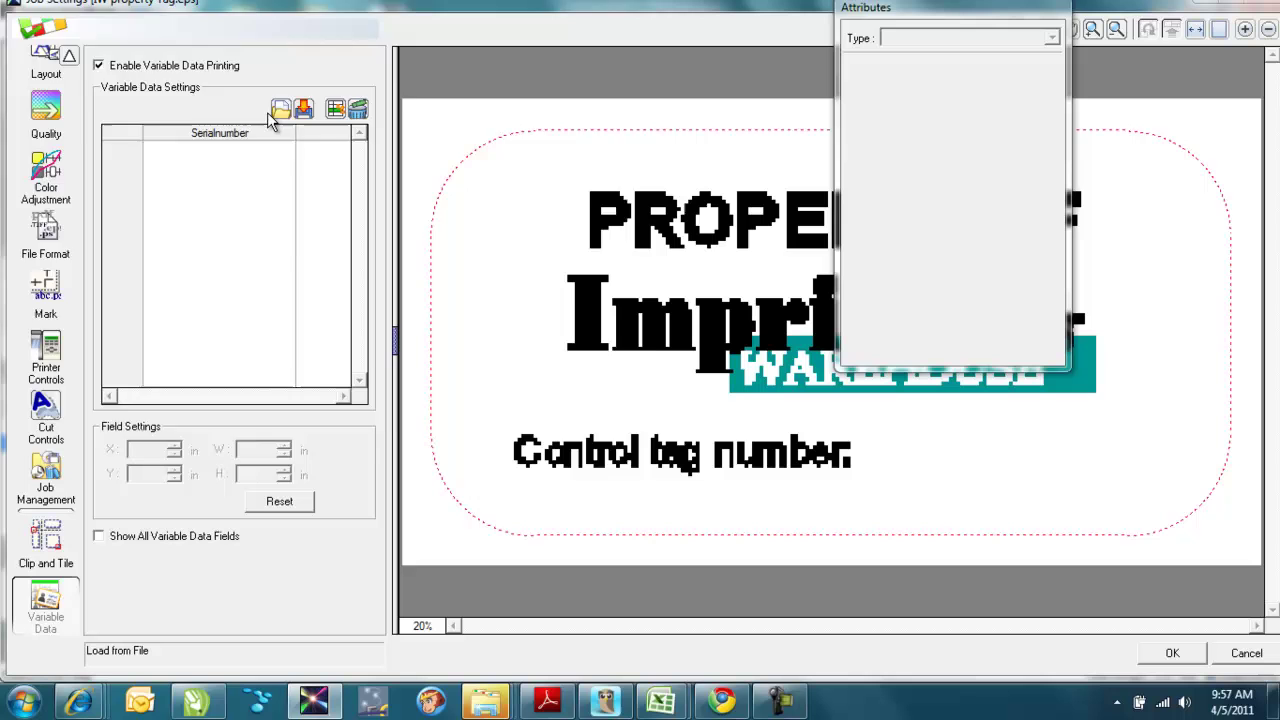
{"action": "left_click_drag", "start_coordinate": [622, 144], "coordinate": [610, 280]}
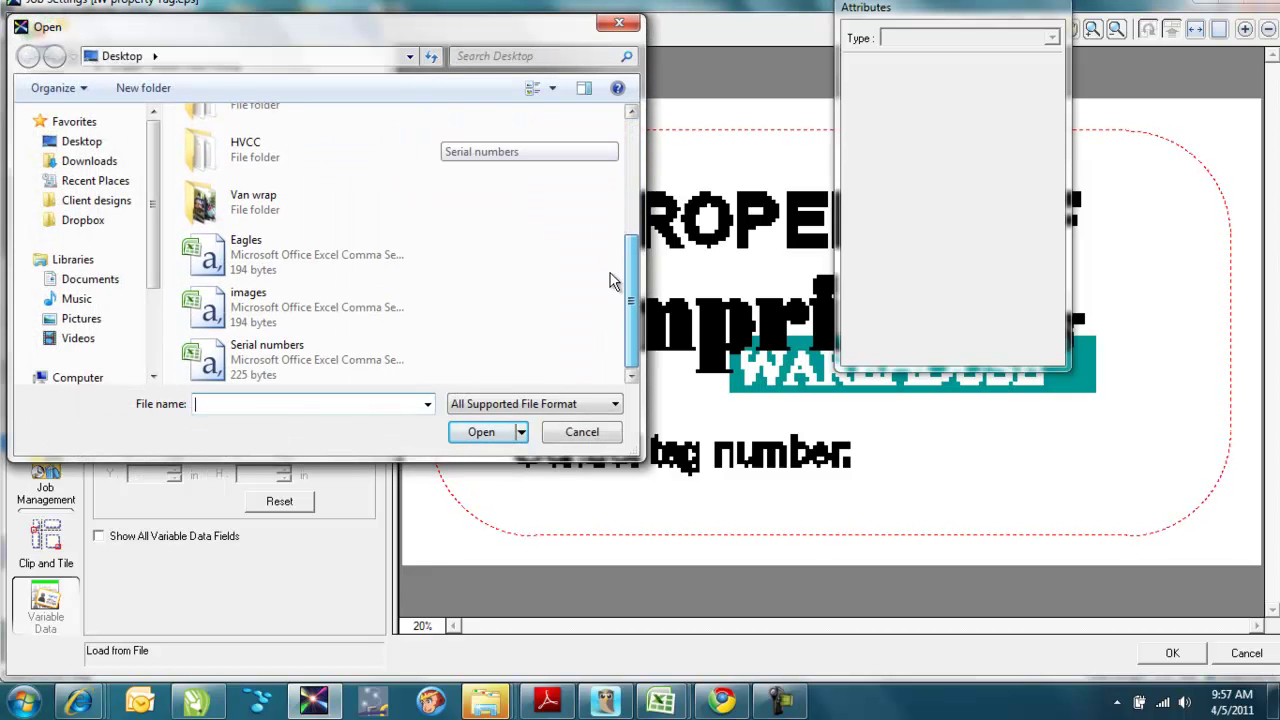
{"action": "left_click", "coordinate": [266, 366]}
{"action": "left_click", "coordinate": [466, 434]}
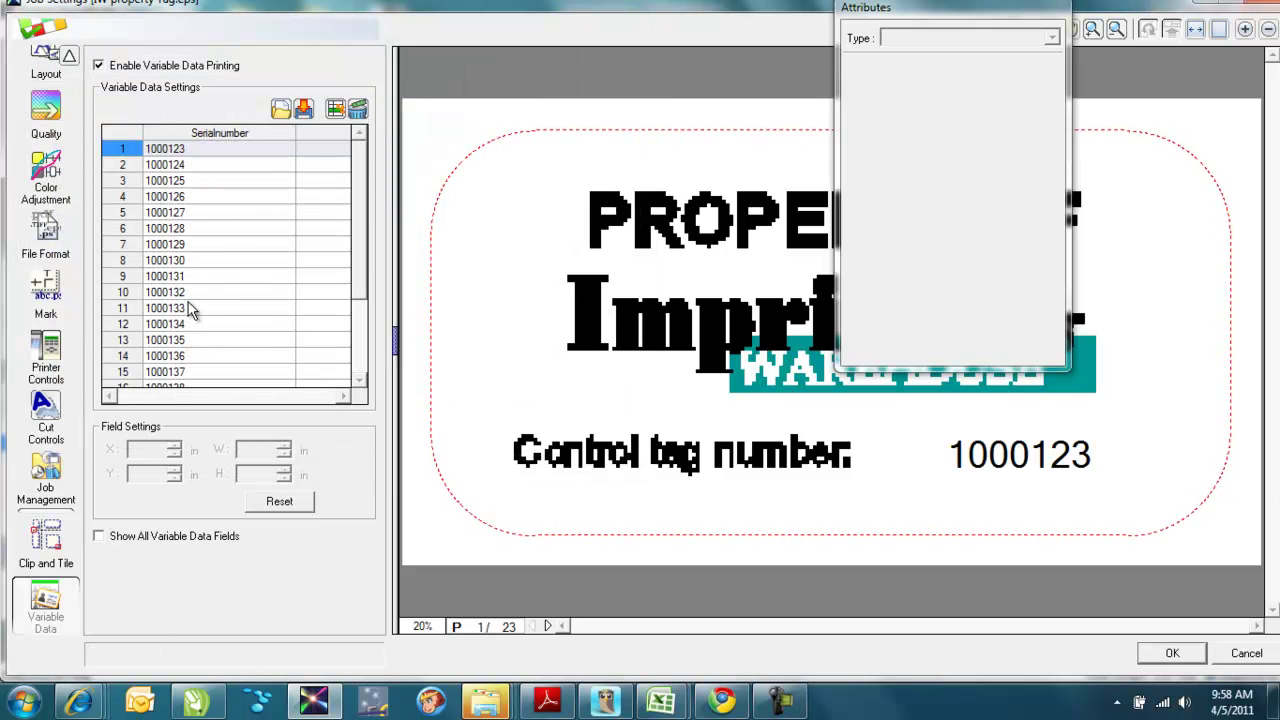
- Left-align the Serialnumber field and preview the 23 tiled property tags on 29 in CustomROLL
{"action": "left_click", "coordinate": [215, 132]}
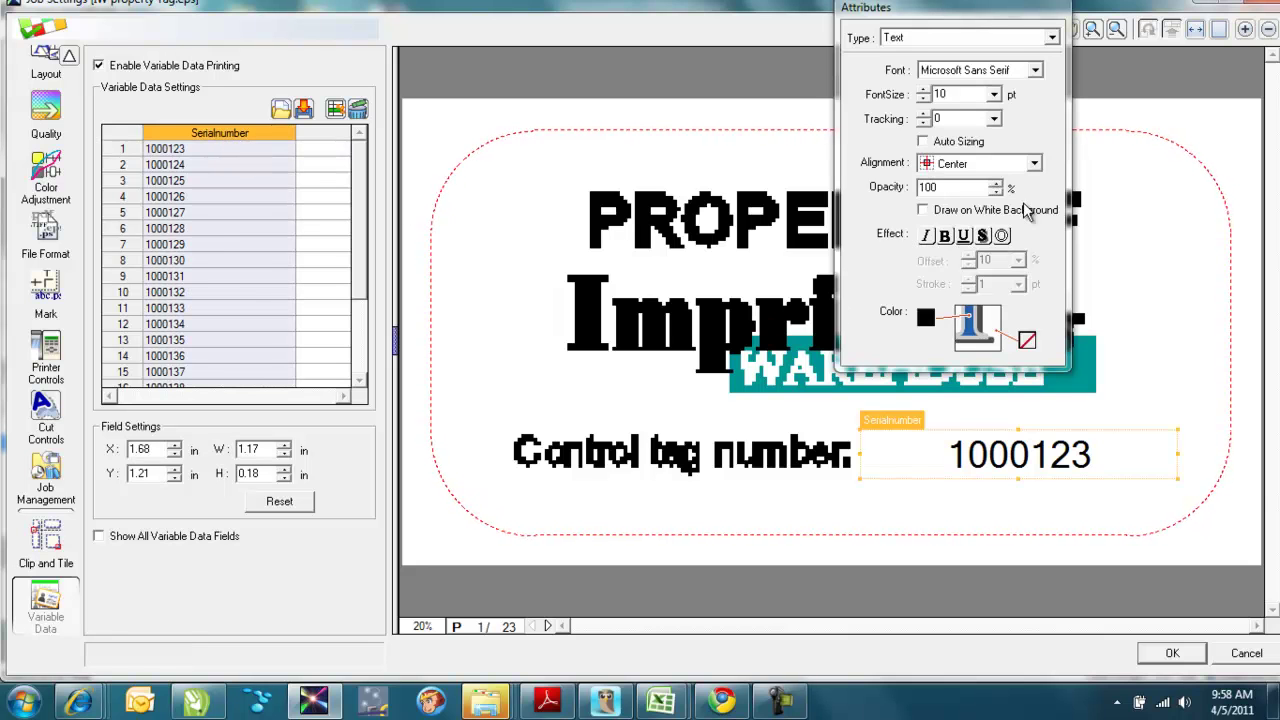
{"action": "left_click", "coordinate": [1034, 164]}
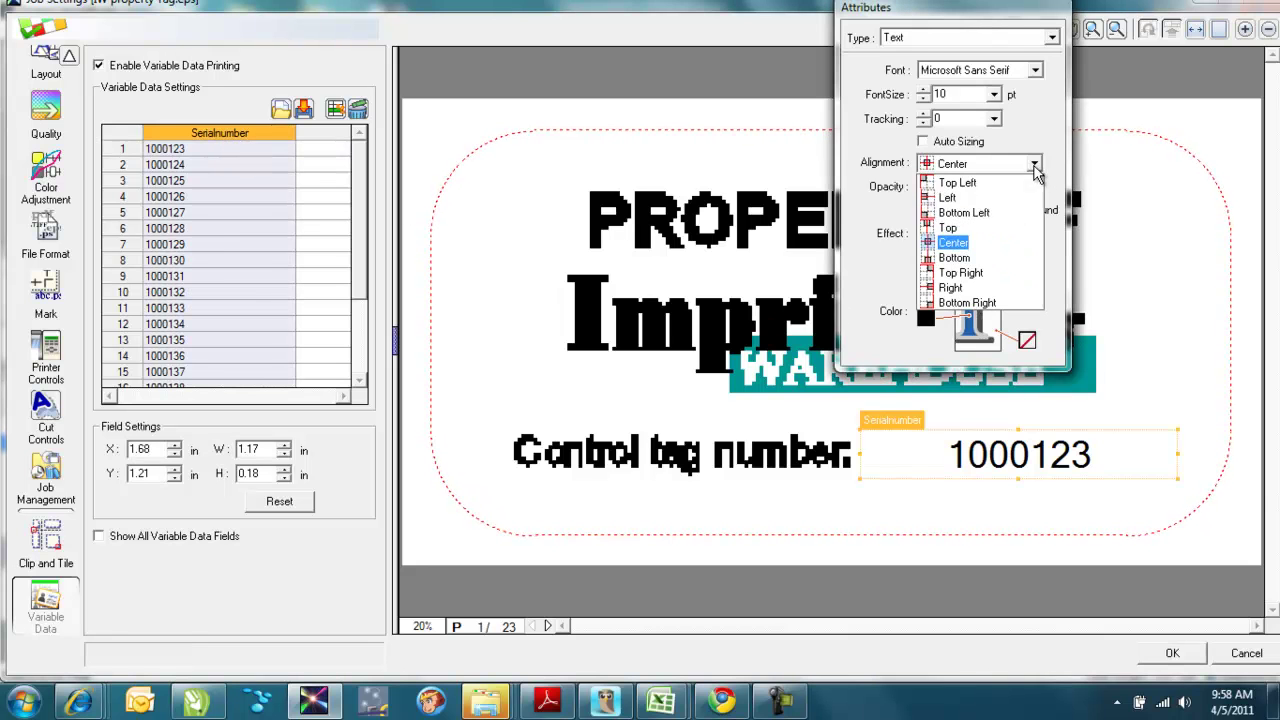
{"action": "left_click", "coordinate": [991, 199]}
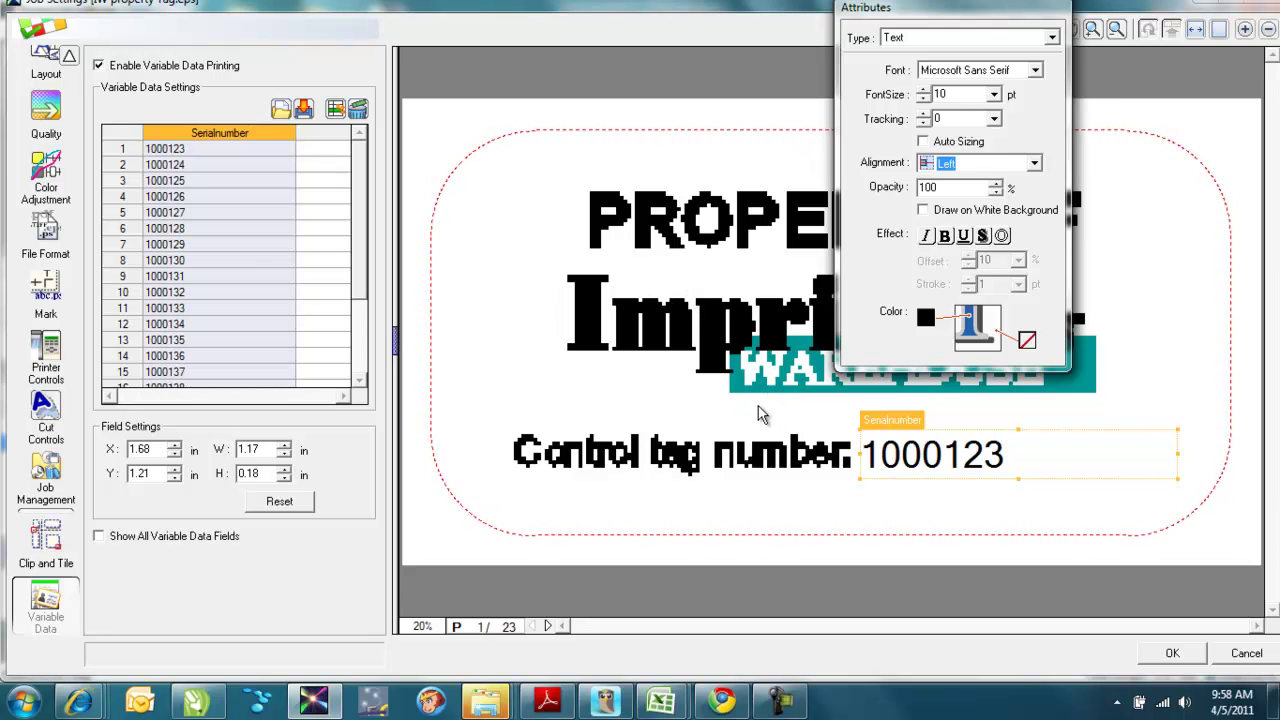
{"action": "left_click", "coordinate": [37, 73]}
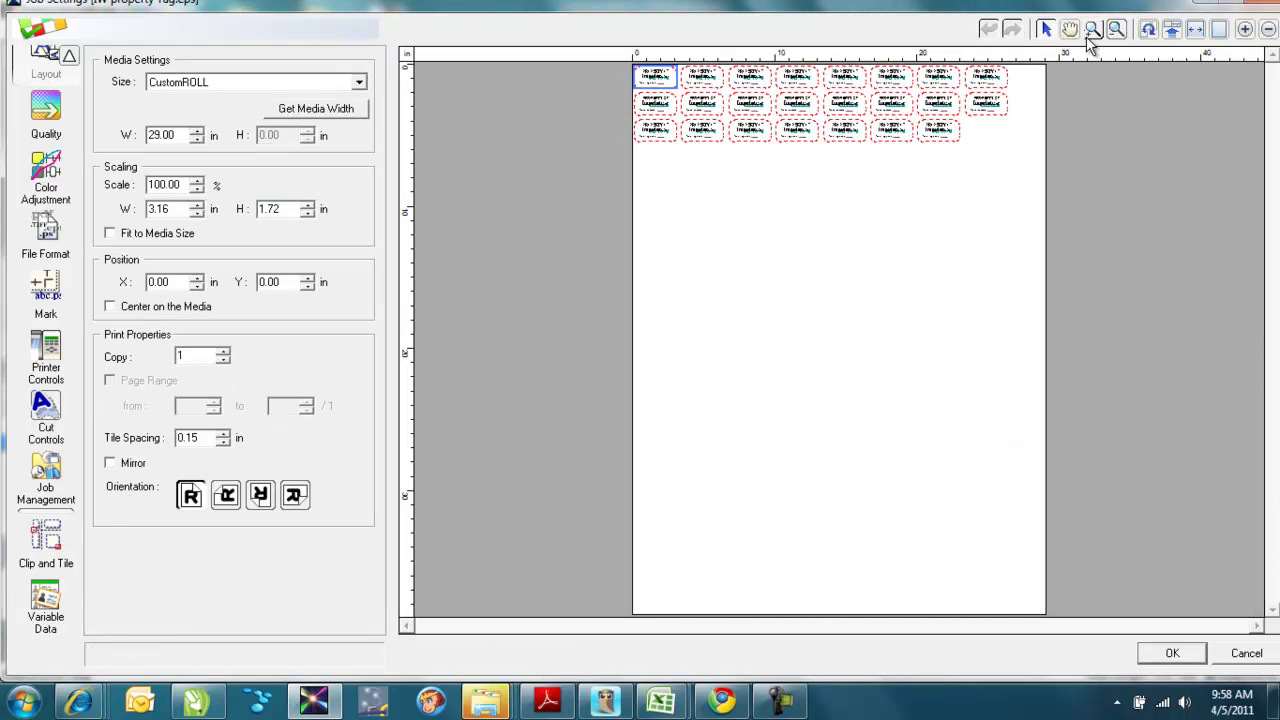
- Zoom into the tiled property tags to read the sequential control numbers 1000124, 1000125 onward
{"action": "left_click", "coordinate": [680, 77]}
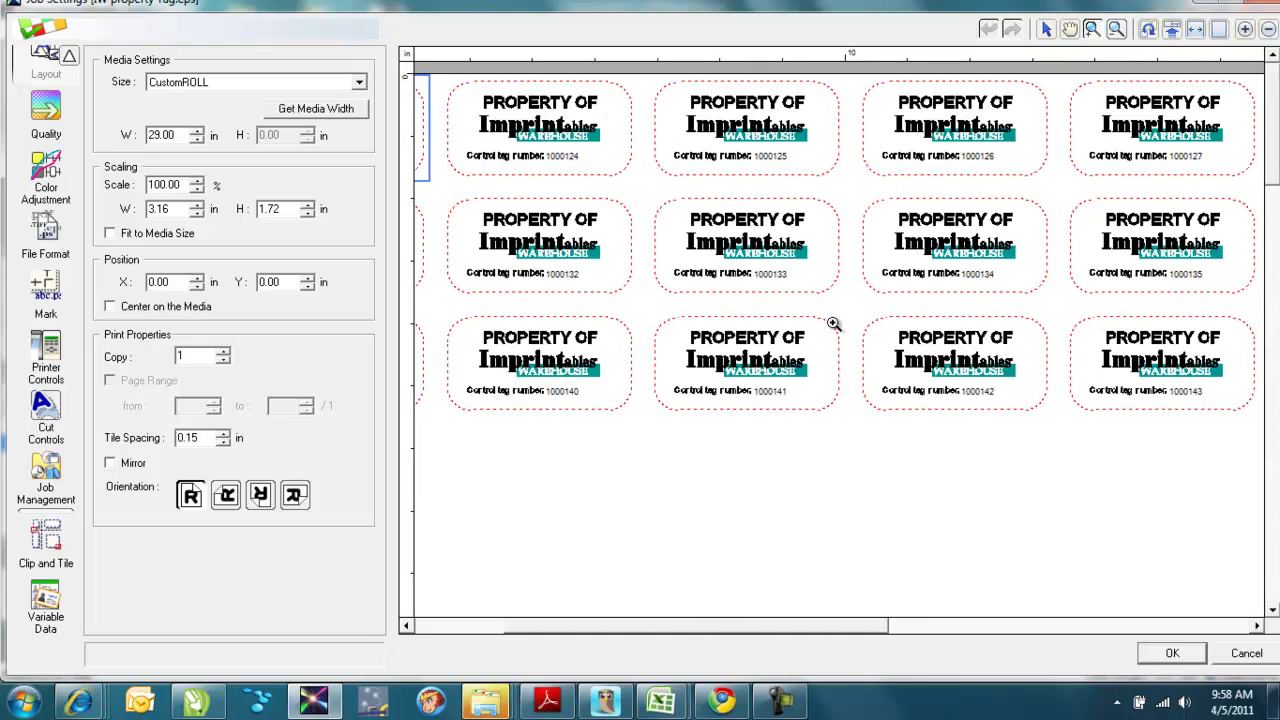